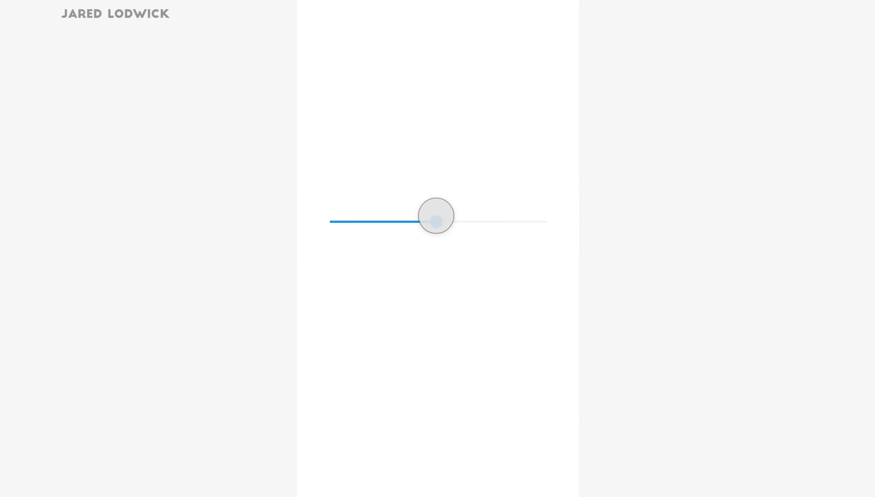
Step: Try out the finished slider prototype by moving its knob back and forth along the track
{"action": "left_click_drag", "start_coordinate": [435, 215], "coordinate": [472, 265]}
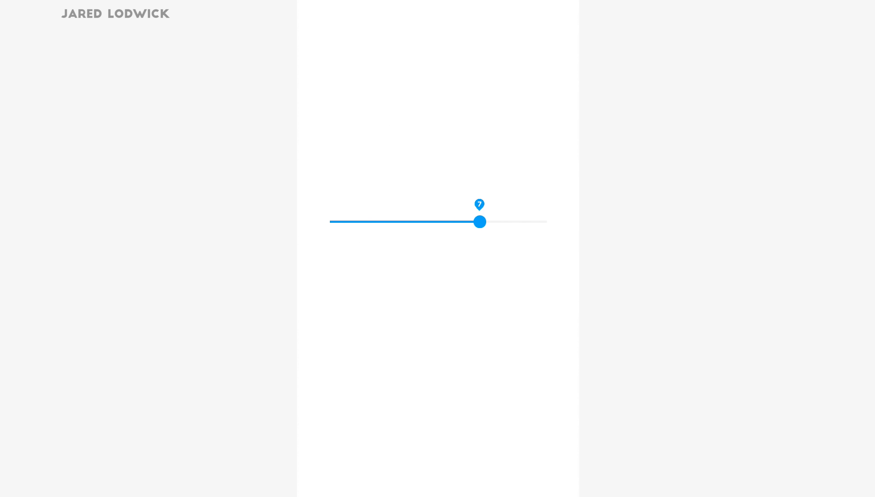
{"action": "left_click_drag", "start_coordinate": [477, 227], "coordinate": [443, 286]}
{"action": "left_click_drag", "start_coordinate": [453, 219], "coordinate": [411, 260]}
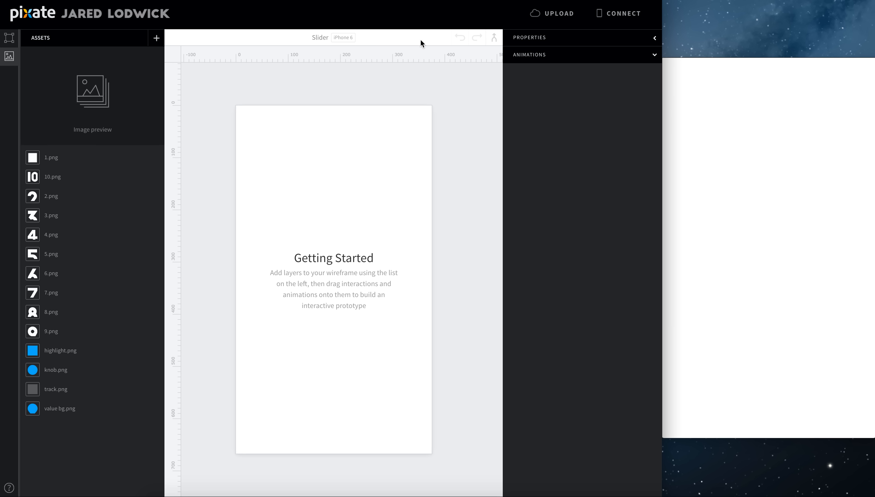
Step: Expand the layer properties and confirm iPhone 6 as the target device
{"action": "left_click", "coordinate": [597, 37]}
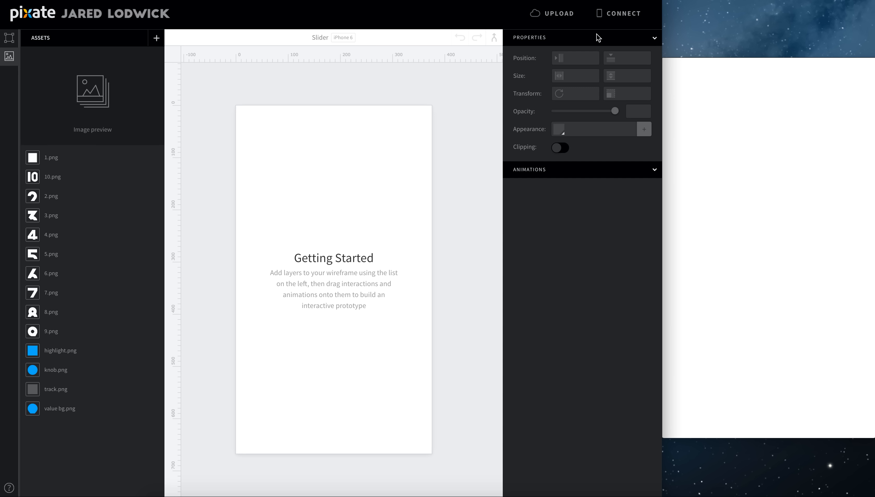
{"action": "left_click", "coordinate": [351, 37]}
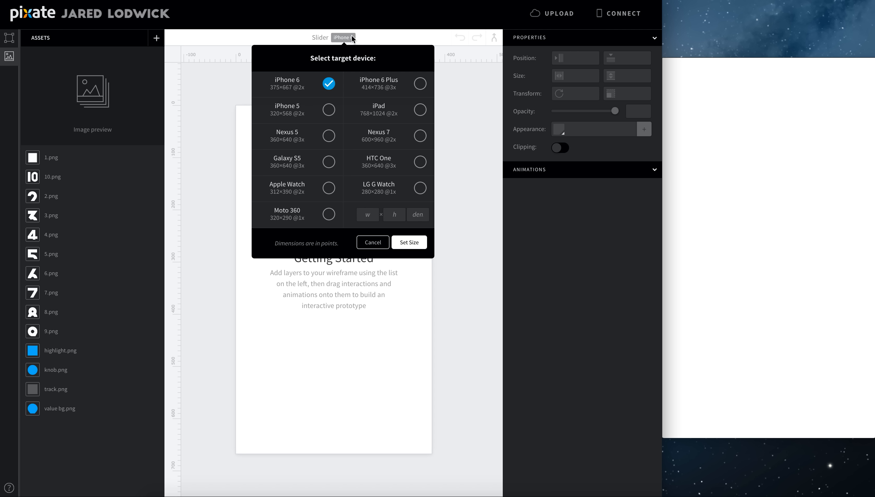
{"action": "left_click", "coordinate": [409, 242]}
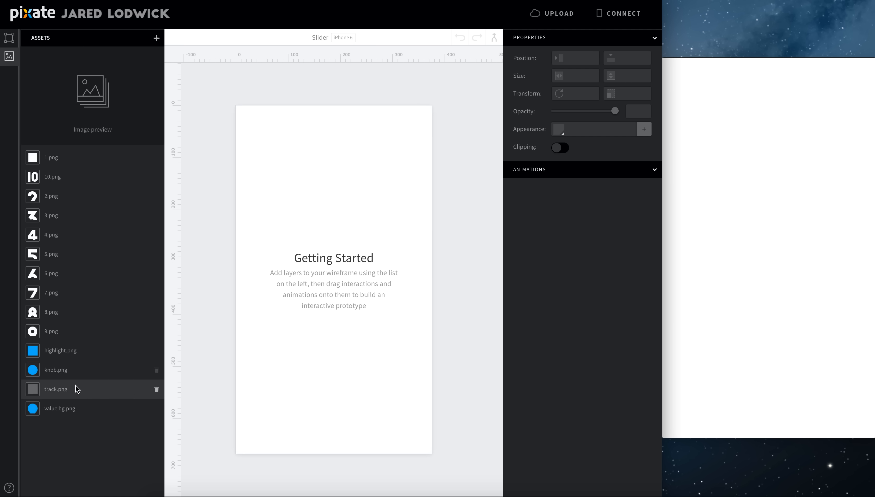
Step: Place the track.png, highlight.png and knob.png assets on the canvas, with the knob below the lines at about 48, 332 pt
{"action": "left_click_drag", "start_coordinate": [76, 385], "coordinate": [343, 267]}
{"action": "left_click_drag", "start_coordinate": [96, 358], "coordinate": [336, 261]}
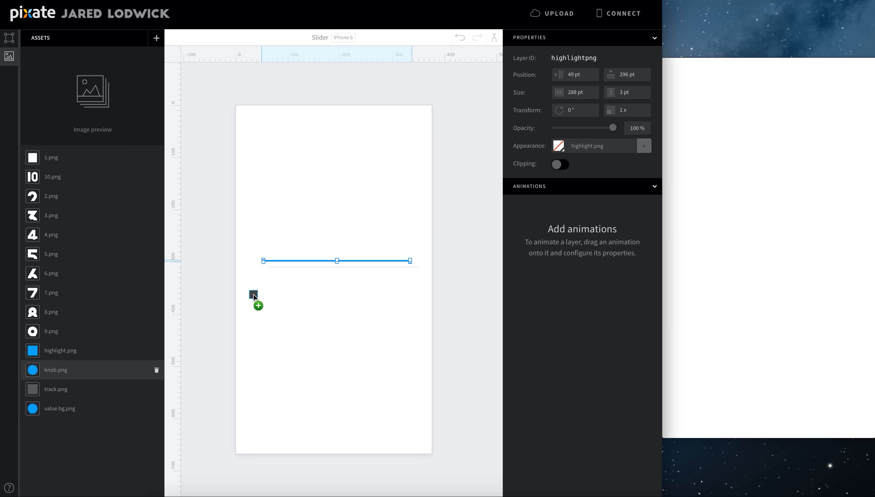
{"action": "left_click_drag", "start_coordinate": [253, 295], "coordinate": [266, 284]}
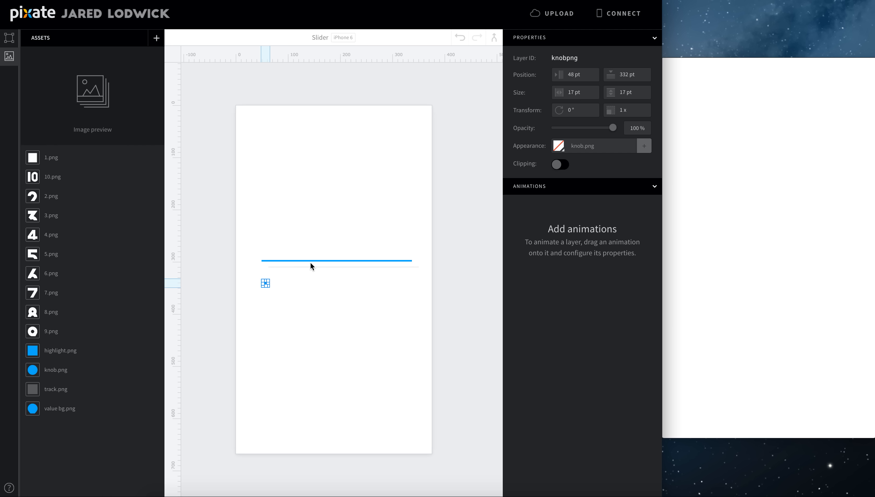
Step: Center the highlight, knob and track layers horizontally on the canvas with the Align center horizontally action
{"action": "left_click", "coordinate": [347, 261]}
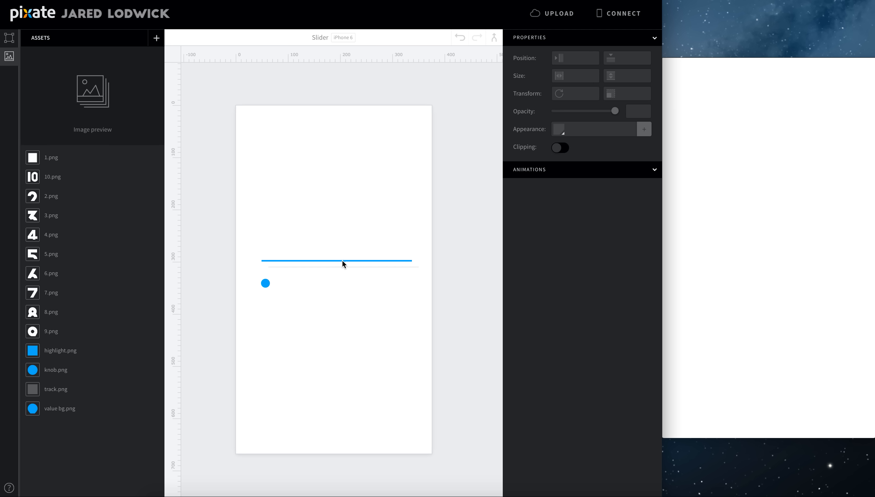
{"action": "left_click", "coordinate": [9, 37]}
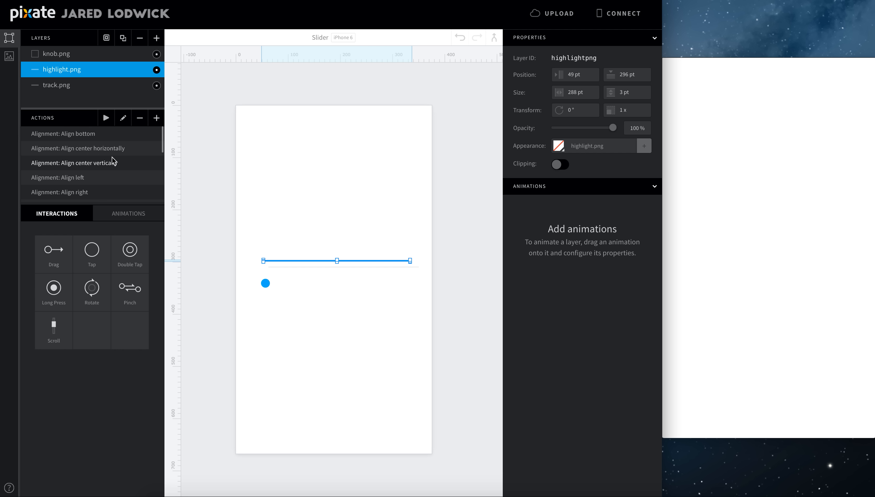
{"action": "left_click", "coordinate": [129, 147]}
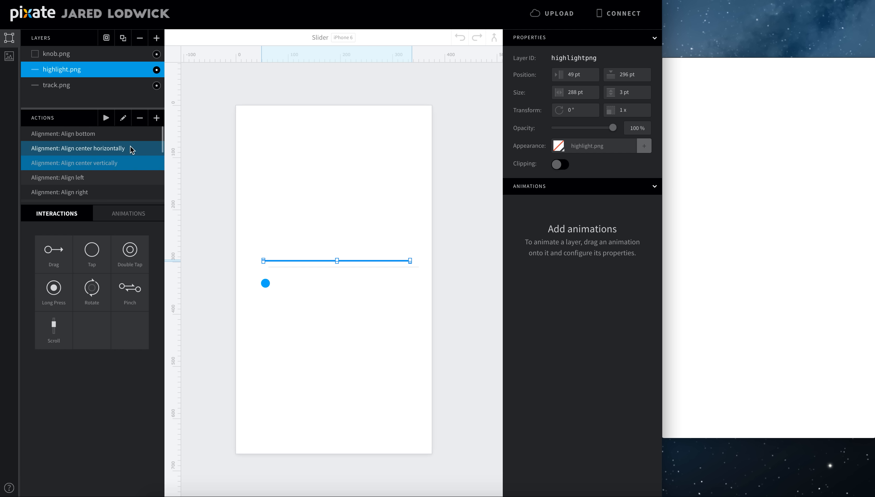
{"action": "left_click", "coordinate": [109, 116]}
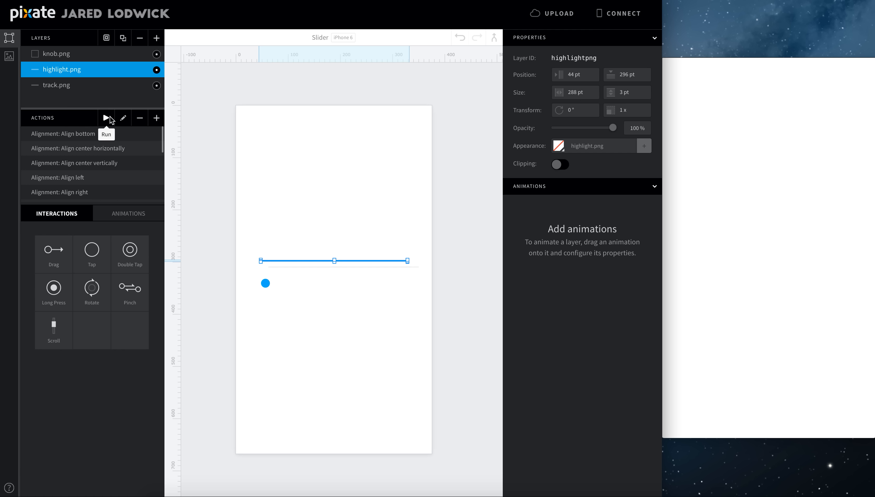
{"action": "left_click", "coordinate": [98, 49]}
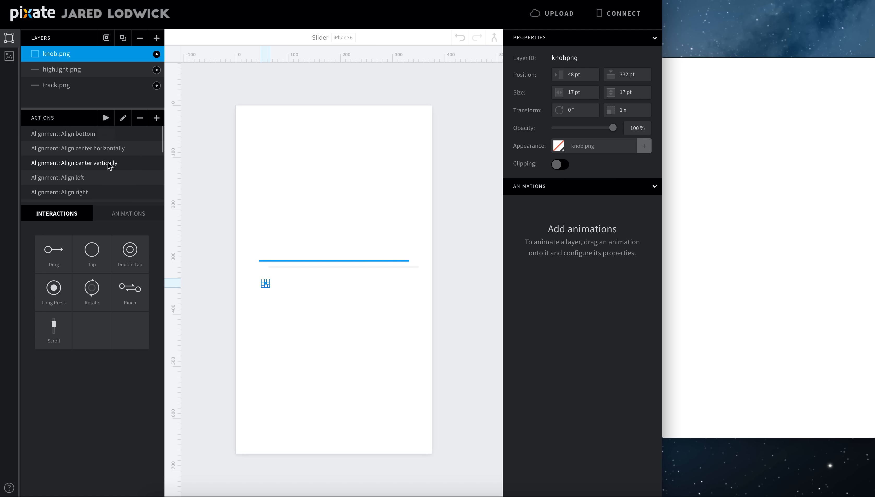
{"action": "left_click", "coordinate": [109, 151]}
{"action": "left_click", "coordinate": [107, 119]}
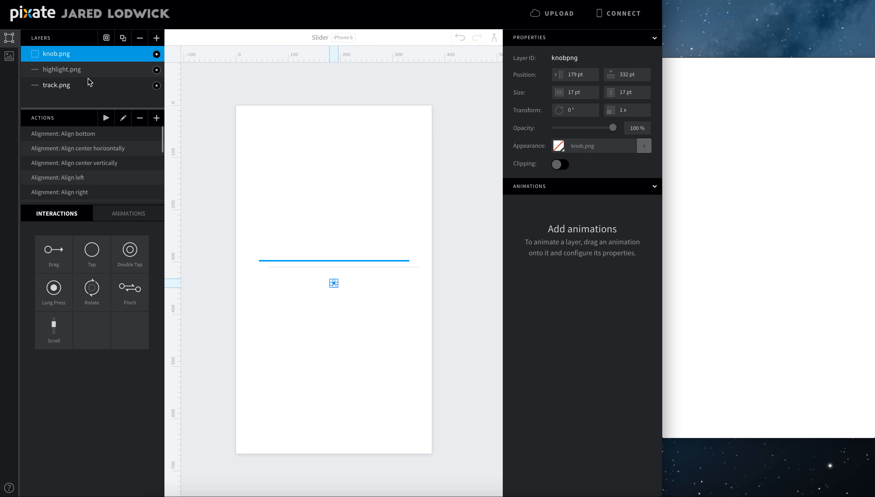
{"action": "left_click", "coordinate": [88, 84]}
{"action": "left_click", "coordinate": [98, 150]}
{"action": "left_click", "coordinate": [106, 118]}
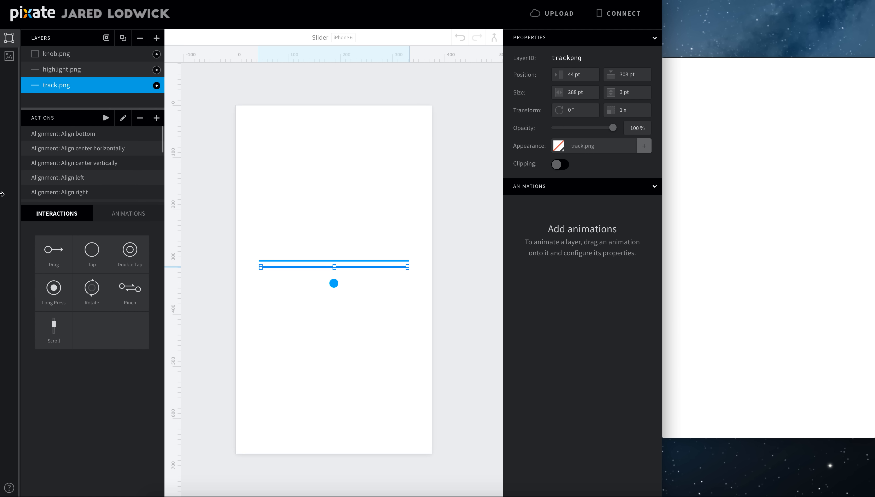
Step: Move the track layer up onto the highlight line, at a vertical position of 296 pt
{"action": "left_click", "coordinate": [343, 263]}
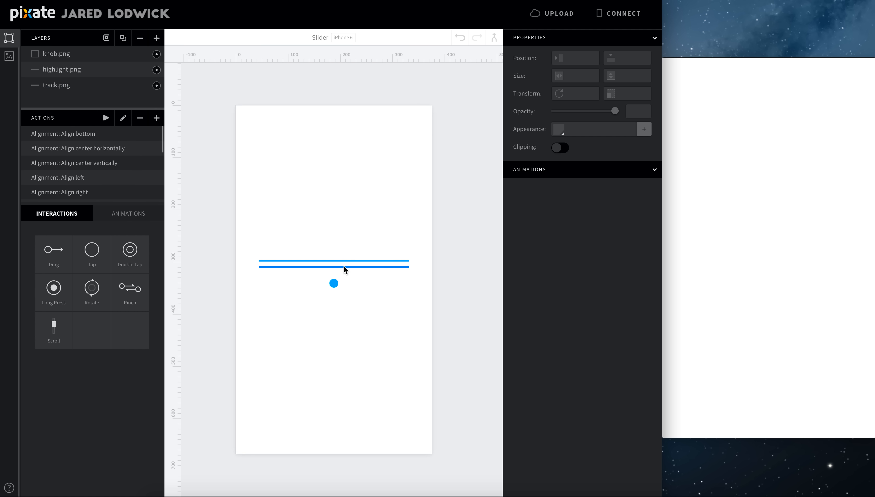
{"action": "left_click_drag", "start_coordinate": [343, 267], "coordinate": [344, 261]}
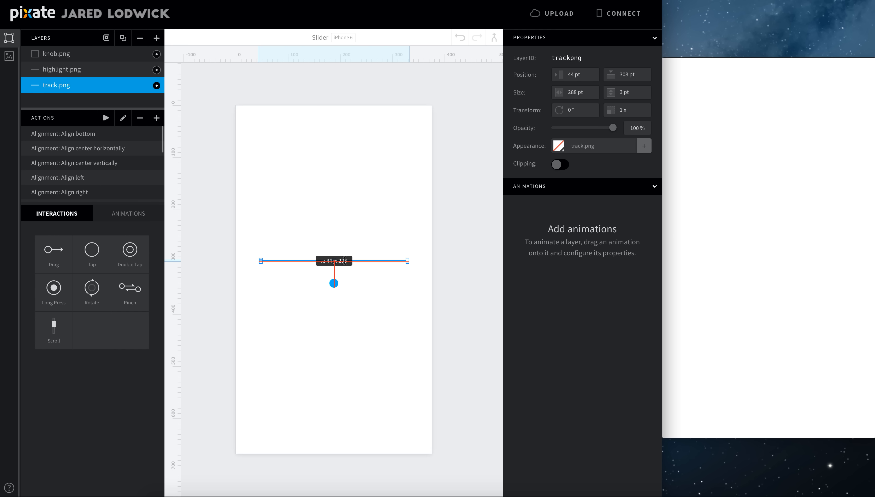
{"action": "left_click", "coordinate": [345, 281]}
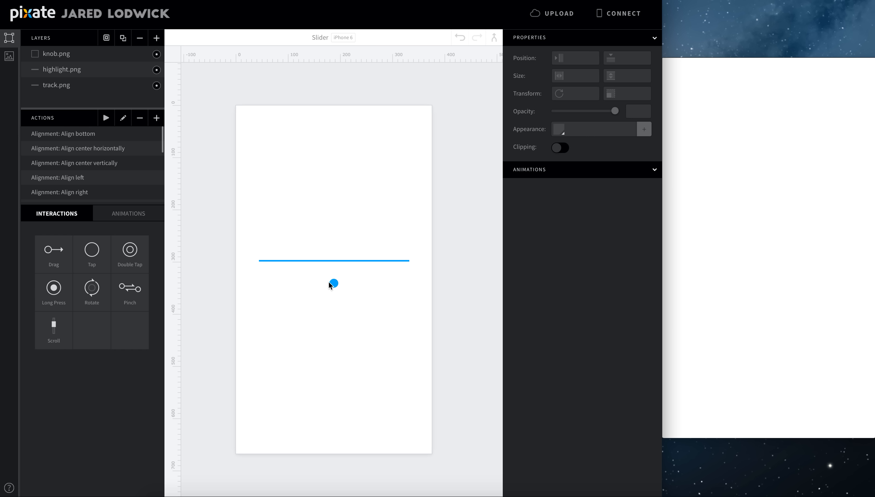
Step: Move the knob up to the slider line, try it at the line's far end, and bring it back to about 179, 298 pt
{"action": "left_click_drag", "start_coordinate": [335, 287], "coordinate": [335, 261]}
{"action": "left_click", "coordinate": [335, 279]}
{"action": "left_click_drag", "start_coordinate": [332, 260], "coordinate": [406, 261]}
{"action": "left_click", "coordinate": [410, 286]}
{"action": "left_click_drag", "start_coordinate": [405, 261], "coordinate": [334, 265]}
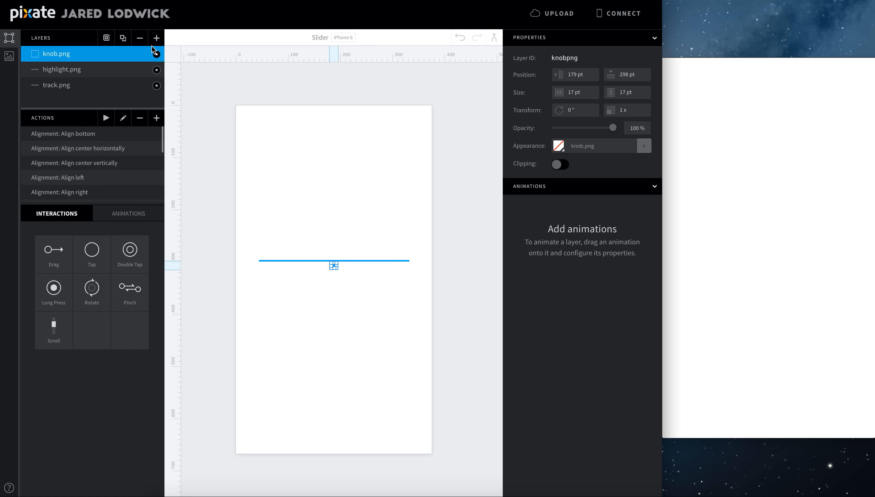
{"action": "left_click", "coordinate": [157, 38]}
{"action": "left_click_drag", "start_coordinate": [308, 182], "coordinate": [254, 351]}
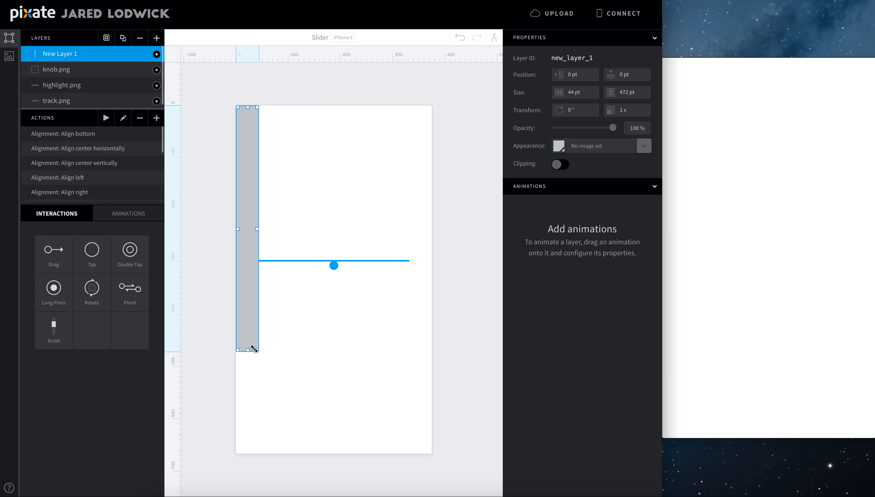
{"action": "key", "text": "Delete"}
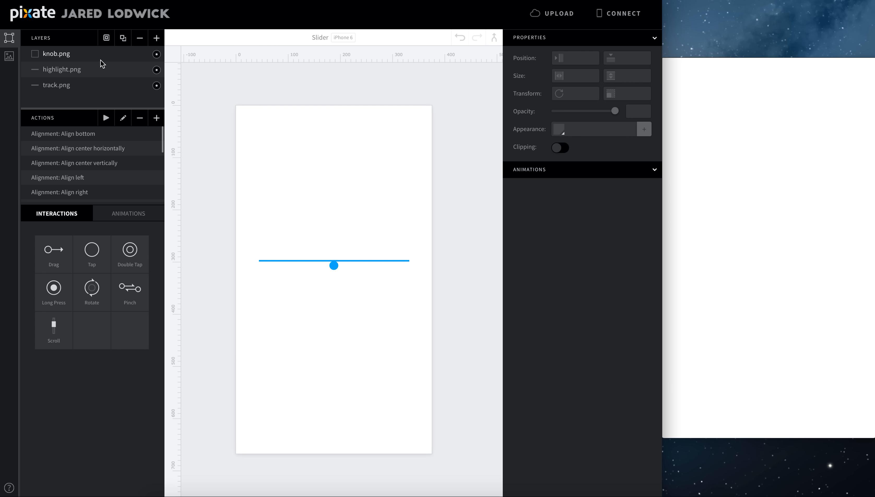
Step: Add a layer above the knob, shape it to about 302 by 10 pt over the slider line, and remove its fill color
{"action": "left_click", "coordinate": [119, 53]}
{"action": "left_click", "coordinate": [157, 38]}
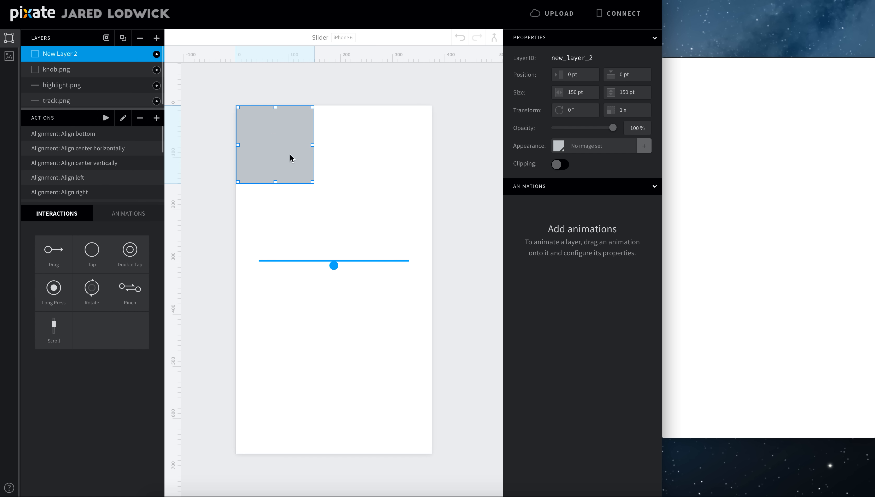
{"action": "left_click_drag", "start_coordinate": [312, 179], "coordinate": [390, 262]}
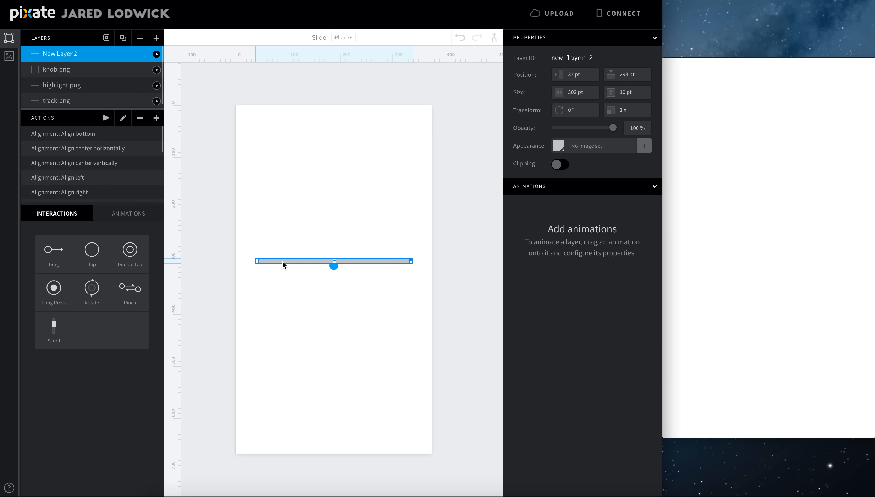
{"action": "left_click", "coordinate": [560, 145]}
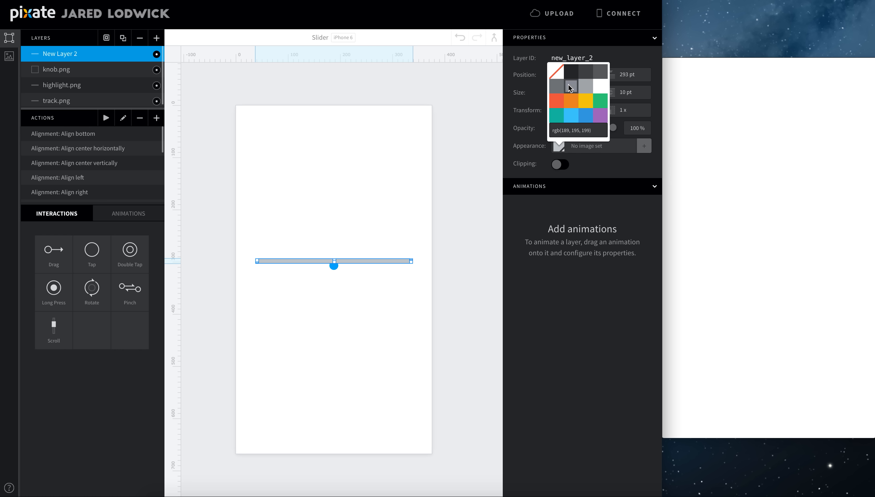
{"action": "left_click", "coordinate": [555, 76]}
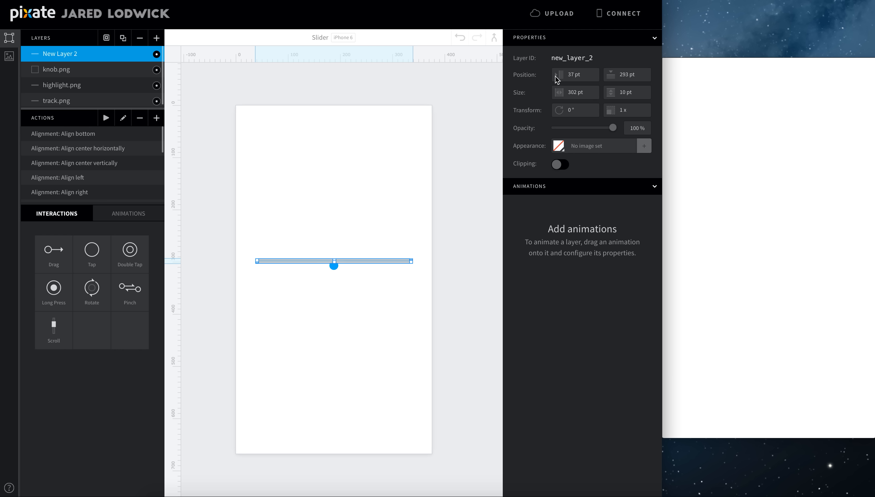
Step: Set the new layer's width to 288 pt to match the highlight layer
{"action": "left_click", "coordinate": [87, 85]}
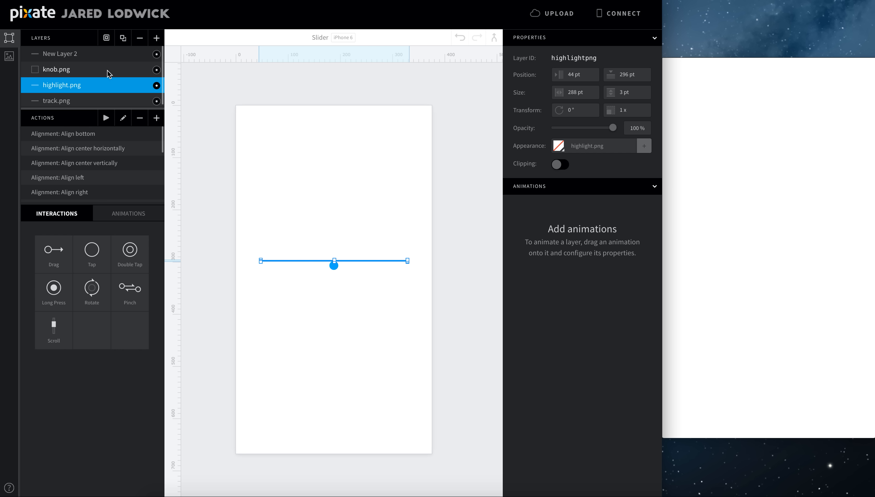
{"action": "left_click", "coordinate": [108, 56]}
{"action": "left_click", "coordinate": [591, 91]}
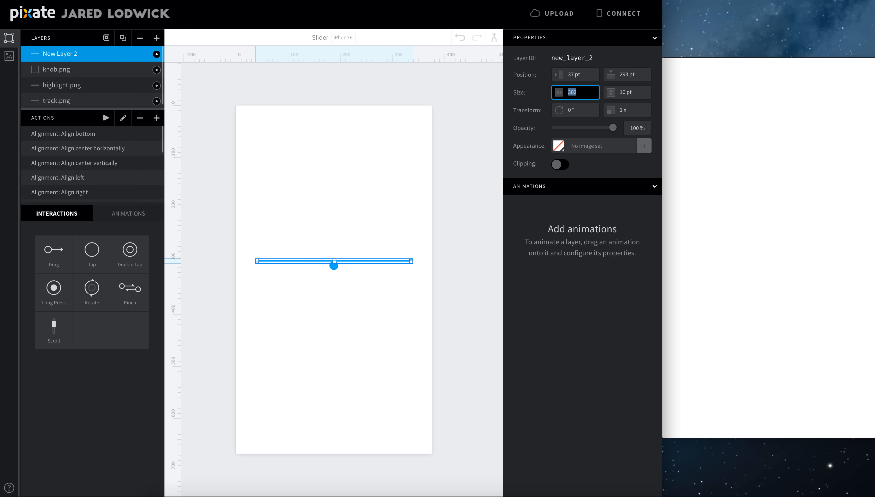
{"action": "type", "text": "288"}
{"action": "key", "text": "Tab"}
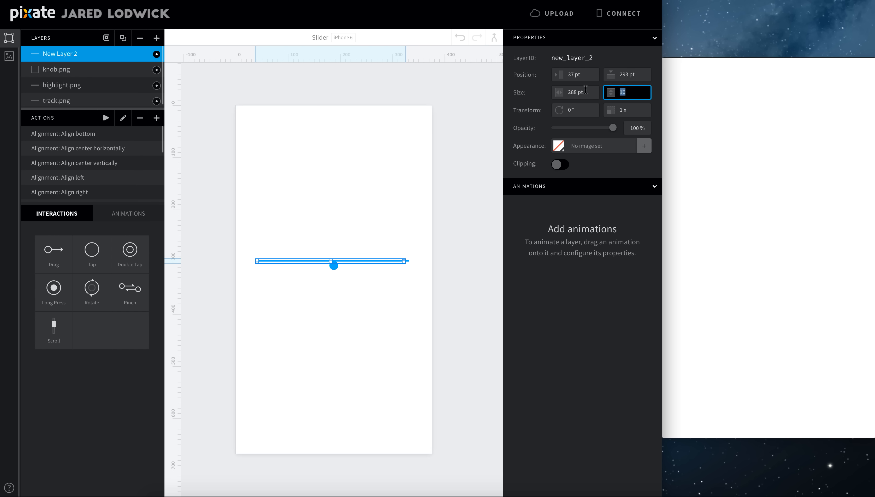
Step: Nudge the new layer horizontally to 44 pt, in line with the highlight layer's position
{"action": "left_click", "coordinate": [79, 85]}
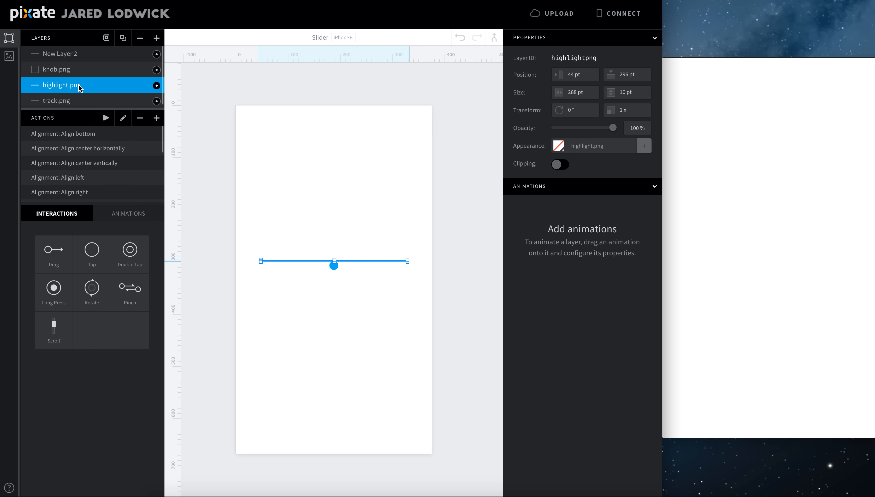
{"action": "left_click", "coordinate": [86, 56]}
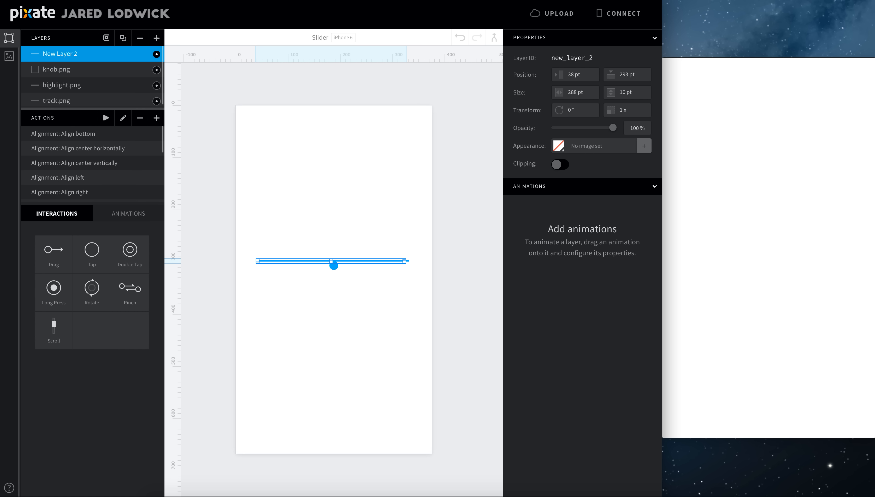
{"action": "key", "text": "Right"}
{"action": "key", "text": "Right"}
{"action": "key", "text": "Right"}
Step: Check the new layer's position against the highlight and track layers, and nudge it vertically to 292 pt
{"action": "left_click", "coordinate": [93, 89]}
{"action": "left_click", "coordinate": [96, 102]}
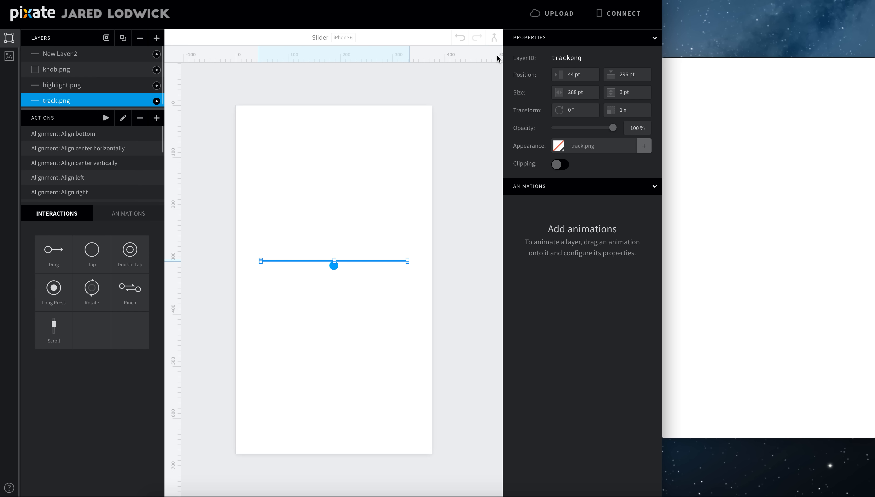
{"action": "left_click", "coordinate": [98, 89]}
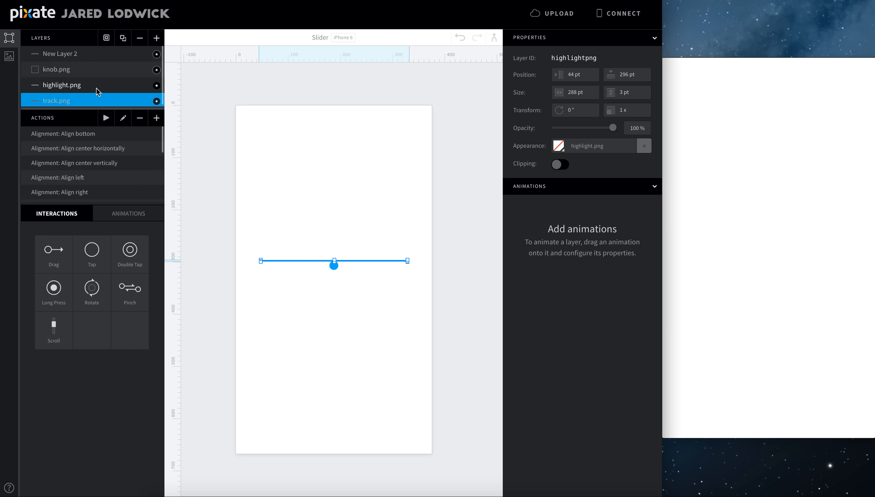
{"action": "left_click", "coordinate": [89, 52]}
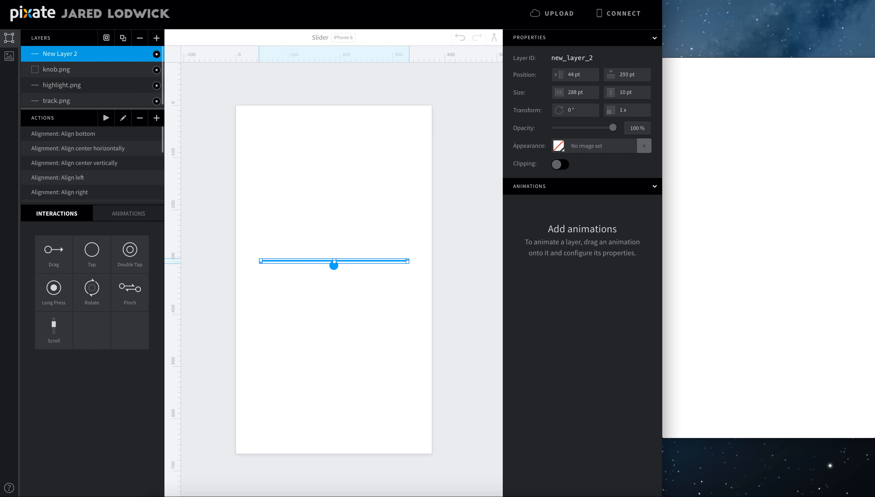
{"action": "key", "text": "Up"}
{"action": "key", "text": "Down"}
{"action": "key", "text": "Up"}
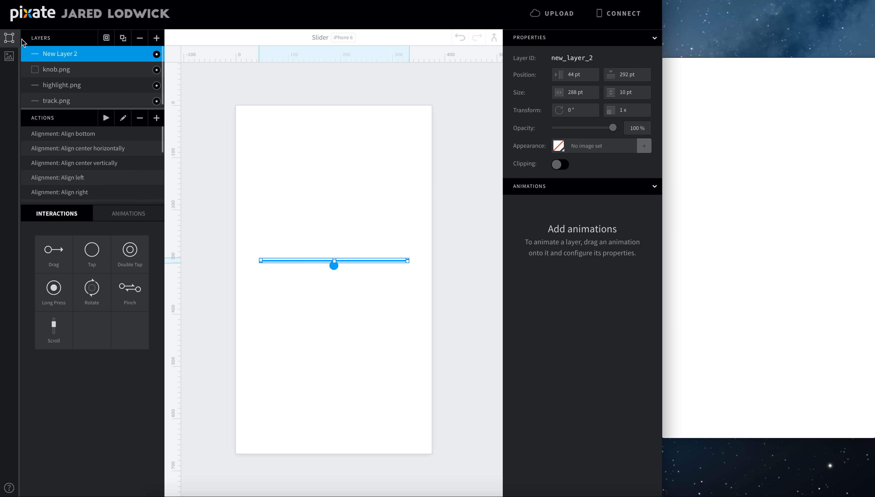
Step: Rename the new transparent layer to Track
{"action": "double_click", "coordinate": [61, 54]}
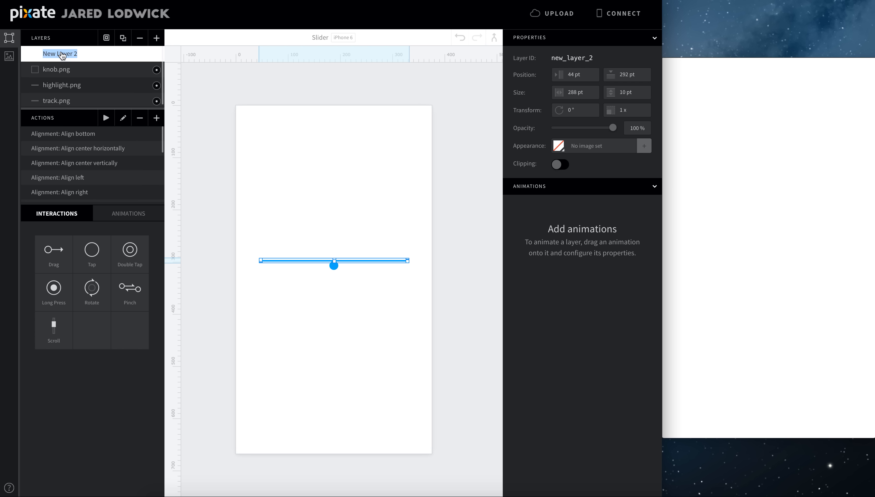
{"action": "key", "text": "BackSpace"}
{"action": "type", "text": "Track"}
{"action": "key", "text": "Return"}
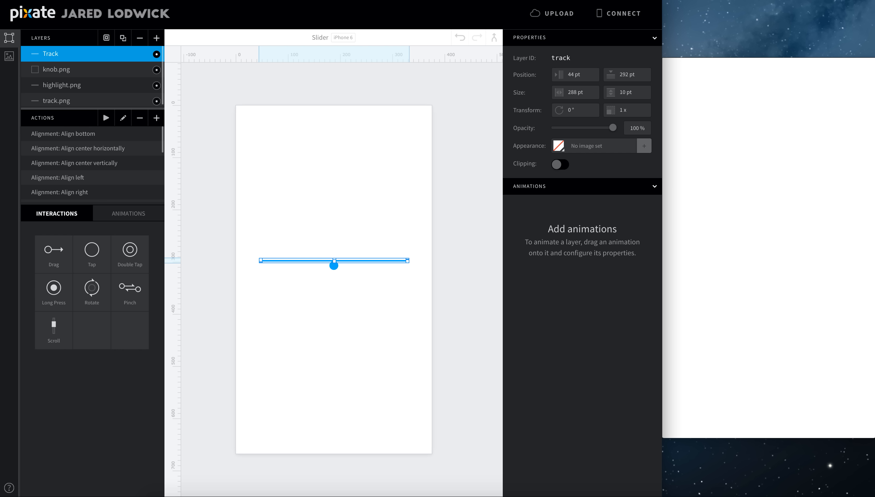
Step: Turn on clipping for the Track layer and nest highlight.png and track.png inside it
{"action": "left_click", "coordinate": [557, 164]}
{"action": "left_click_drag", "start_coordinate": [58, 82], "coordinate": [59, 55]}
{"action": "left_click_drag", "start_coordinate": [65, 101], "coordinate": [62, 58]}
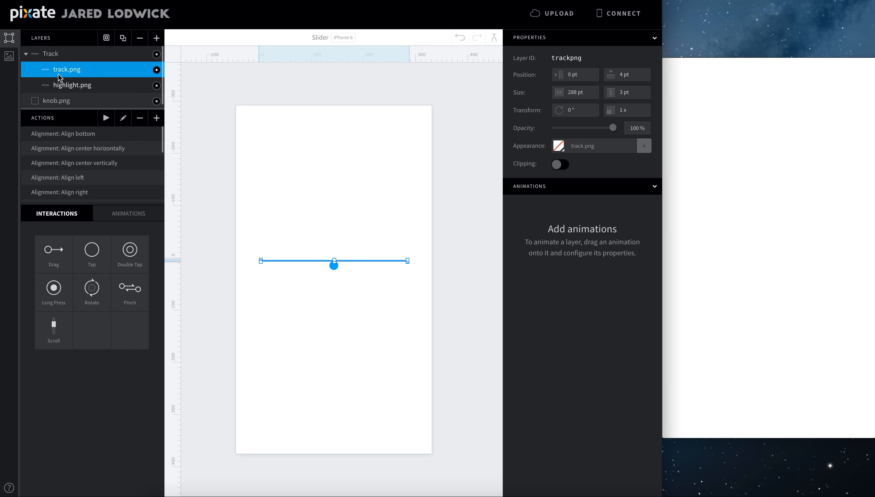
Step: Enlarge the layer list, collapse the Track group and move knob.png above it in the layer order
{"action": "left_click", "coordinate": [74, 104]}
{"action": "left_click_drag", "start_coordinate": [75, 108], "coordinate": [71, 236]}
{"action": "left_click", "coordinate": [73, 57]}
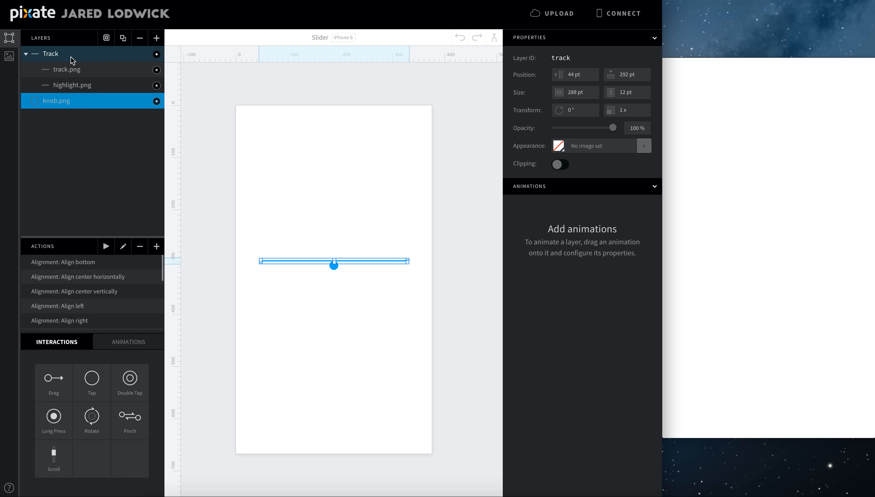
{"action": "left_click", "coordinate": [24, 54]}
{"action": "left_click_drag", "start_coordinate": [69, 69], "coordinate": [54, 51]}
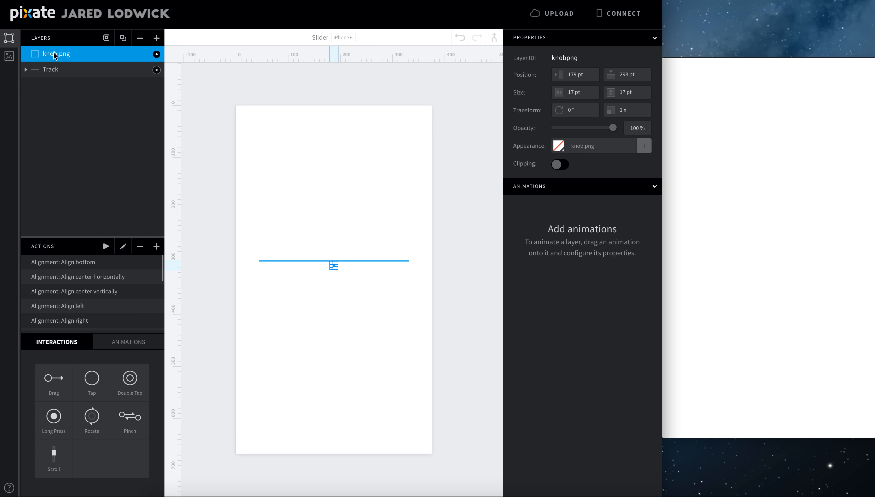
Step: Nudge knob.png up to a vertical position of 289 pt so it is centred on the track
{"action": "key", "text": "Up"}
{"action": "key", "text": "Up"}
{"action": "key", "text": "Up"}
{"action": "key", "text": "Up"}
{"action": "key", "text": "Up"}
{"action": "key", "text": "Up"}
{"action": "key", "text": "Up"}
{"action": "key", "text": "Up"}
{"action": "key", "text": "Up"}
{"action": "left_click", "coordinate": [463, 343]}
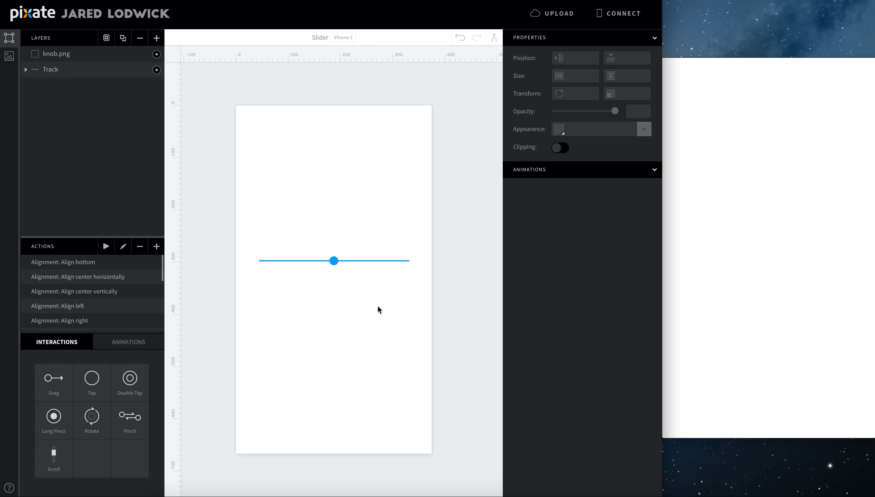
{"action": "left_click", "coordinate": [336, 262]}
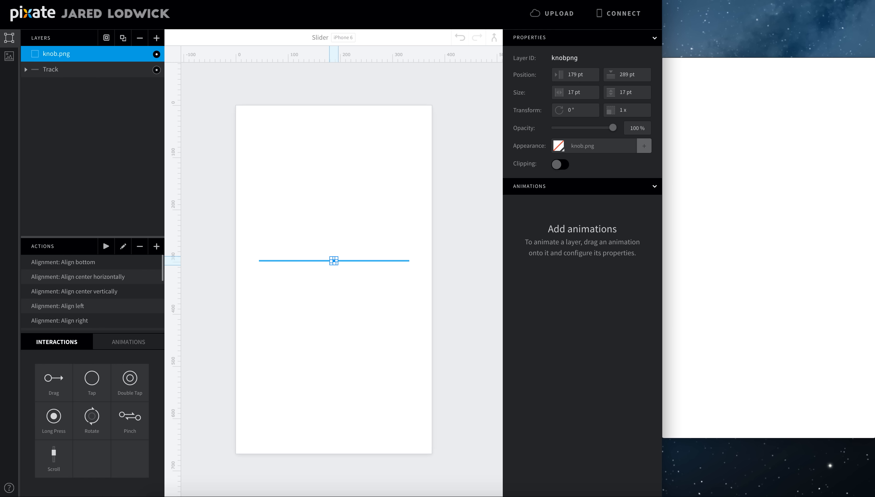
Step: Nudge highlight.png inside the Track group horizontally to -141 pt so its right end sits under the knob
{"action": "left_click", "coordinate": [27, 70]}
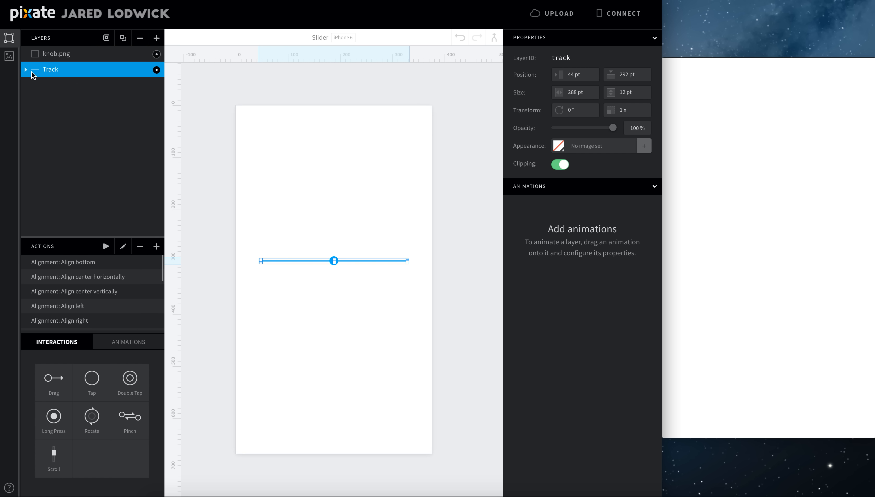
{"action": "left_click", "coordinate": [77, 95]}
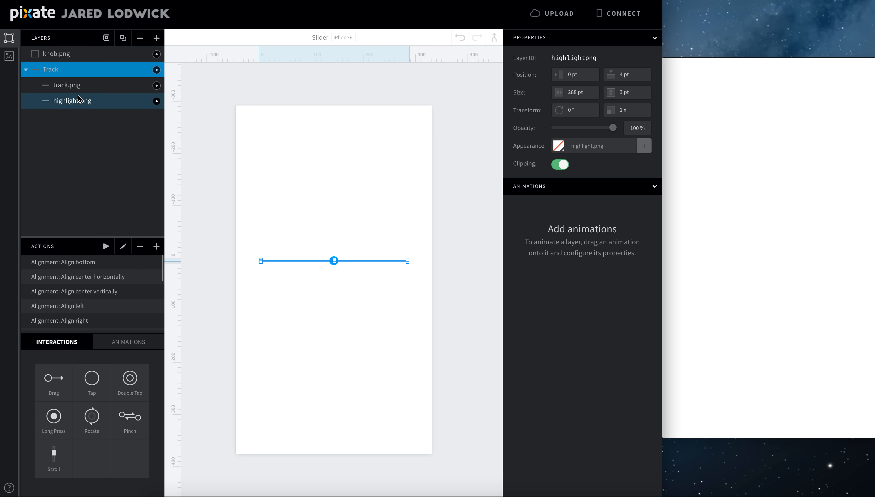
{"action": "key", "text": "shift+Left"}
{"action": "key", "text": "shift+Left"}
{"action": "key", "text": "shift+Left"}
{"action": "key", "text": "shift+Left"}
{"action": "key", "text": "shift+Left"}
{"action": "key", "text": "shift+Left"}
{"action": "key", "text": "shift+Left"}
{"action": "key", "text": "shift+Left"}
{"action": "key", "text": "shift+Left"}
{"action": "key", "text": "shift+Left"}
{"action": "key", "text": "shift+Left"}
{"action": "key", "text": "shift+Left"}
{"action": "key", "text": "shift+Left"}
{"action": "key", "text": "shift+Left"}
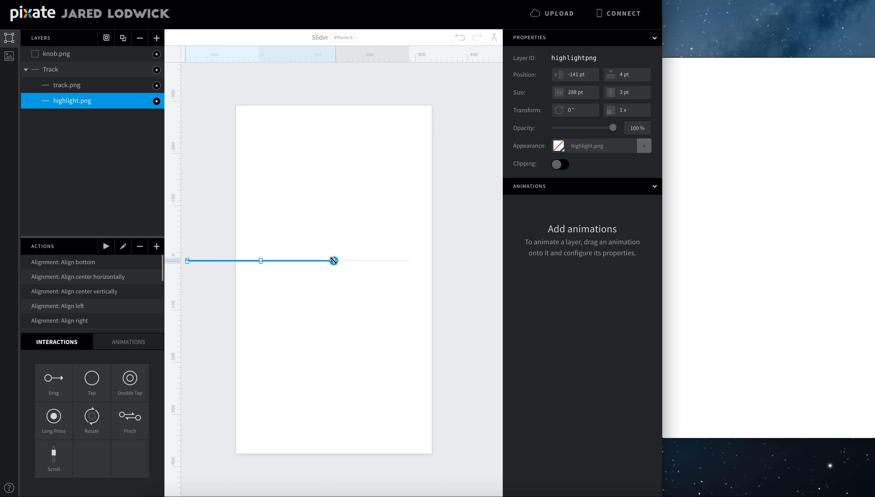
{"action": "left_click", "coordinate": [335, 277]}
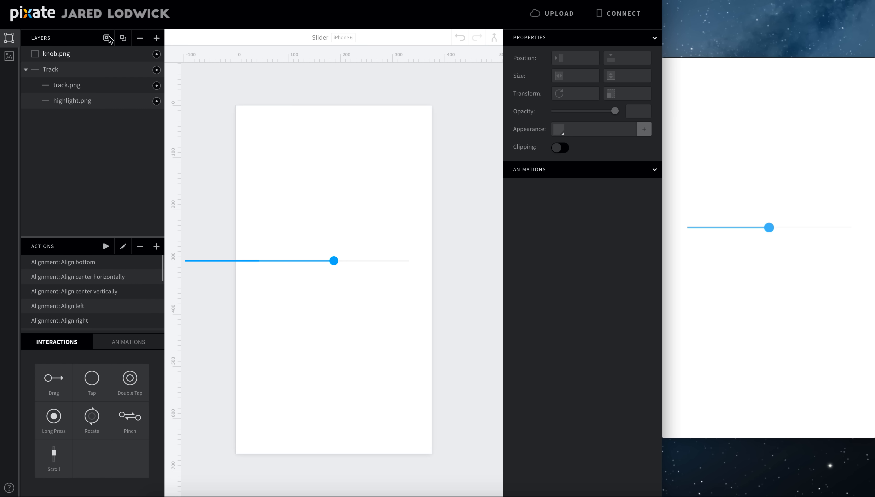
Step: Add a Drag interaction to knob.png and restrict its Move w/ Drag animation to Horizontal
{"action": "left_click", "coordinate": [71, 55]}
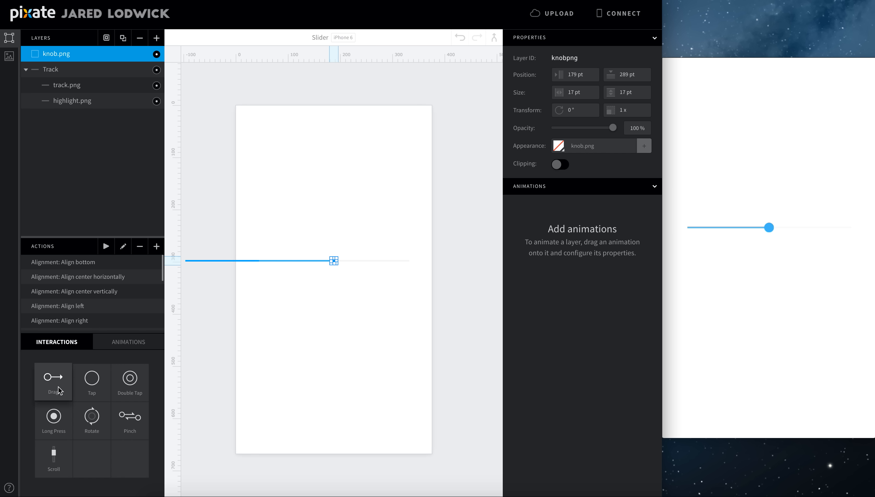
{"action": "left_click_drag", "start_coordinate": [57, 386], "coordinate": [57, 54]}
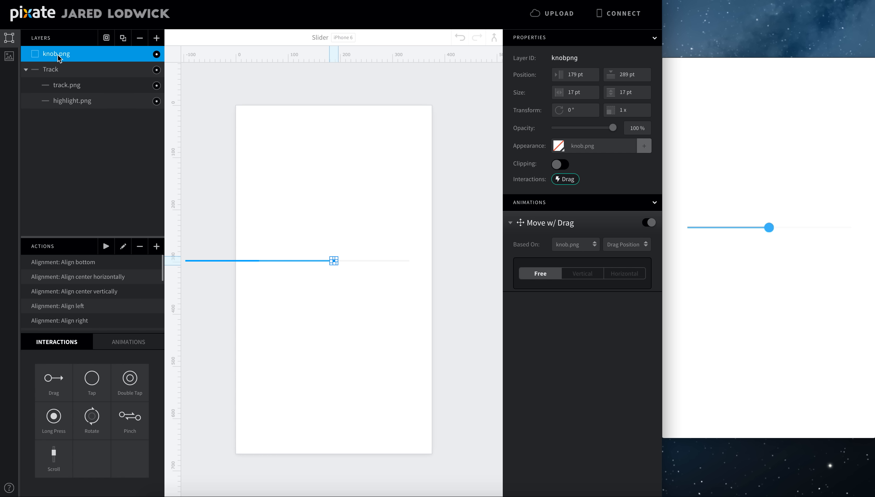
{"action": "left_click", "coordinate": [620, 275]}
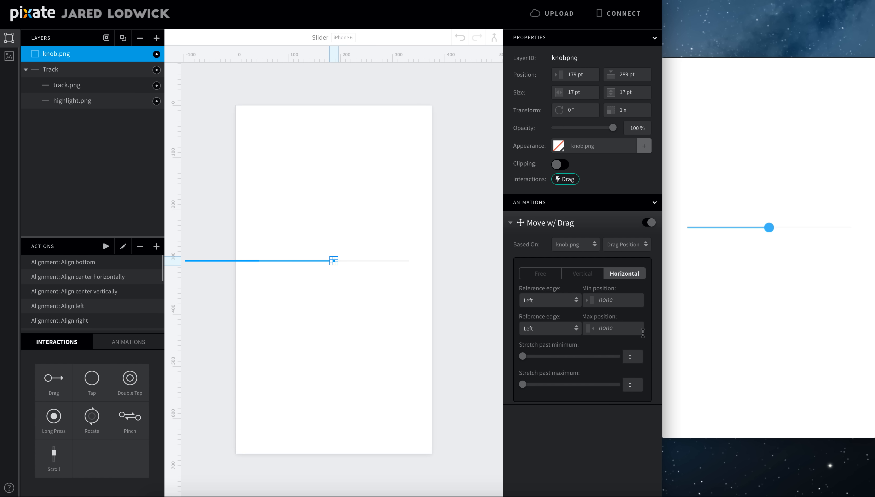
Step: Limit the knob's horizontal drag to a minimum position of 42 pt and a maximum position of 315 pt
{"action": "left_click", "coordinate": [603, 302]}
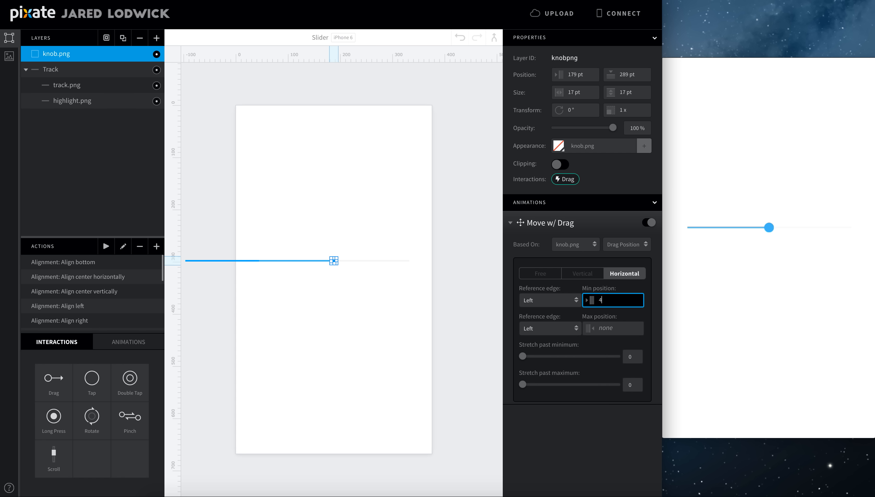
{"action": "left_click", "coordinate": [613, 326]}
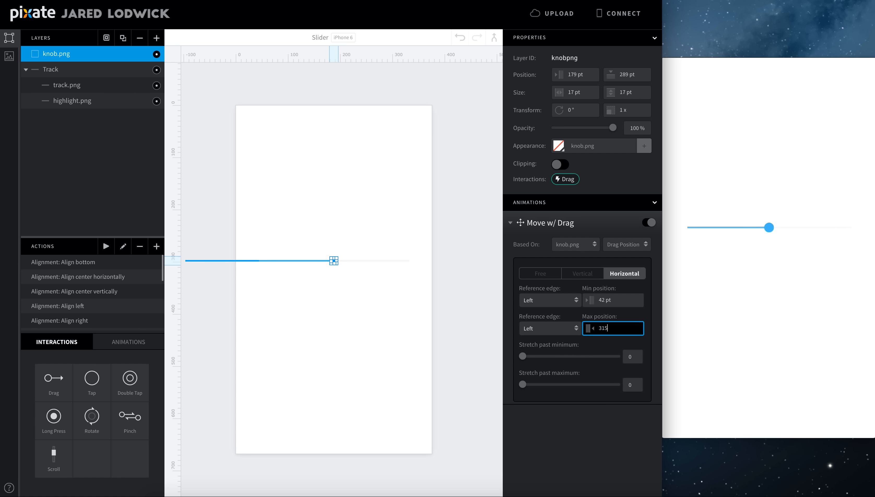
{"action": "type", "text": "315"}
{"action": "key", "text": "Return"}
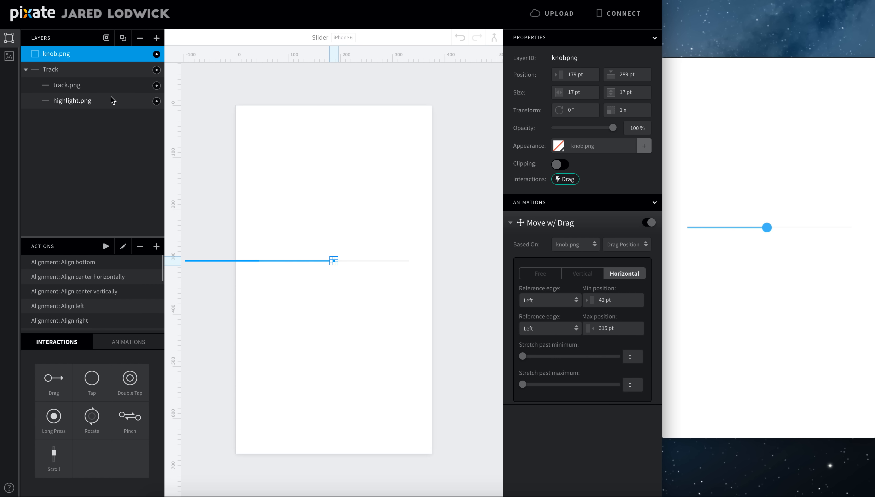
Step: Move highlight.png above track.png within the Track group and add a Move animation to highlight.png
{"action": "left_click", "coordinate": [102, 87]}
{"action": "left_click_drag", "start_coordinate": [102, 96], "coordinate": [75, 81]}
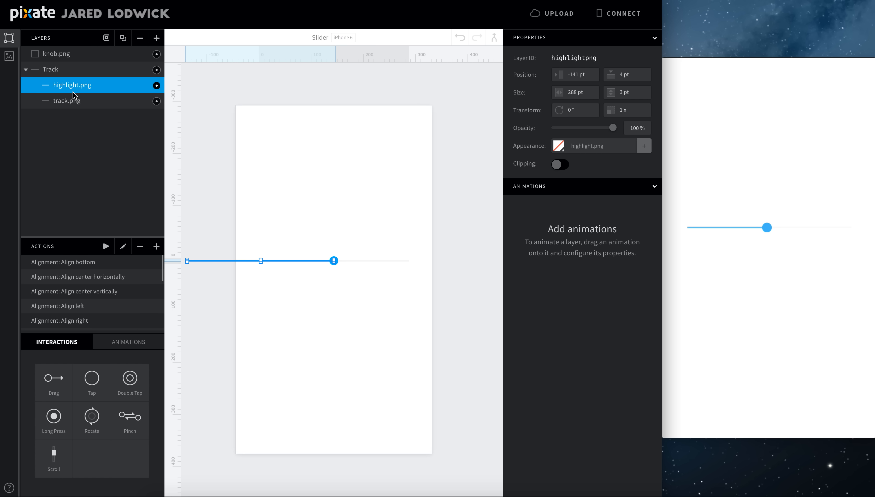
{"action": "left_click", "coordinate": [123, 342]}
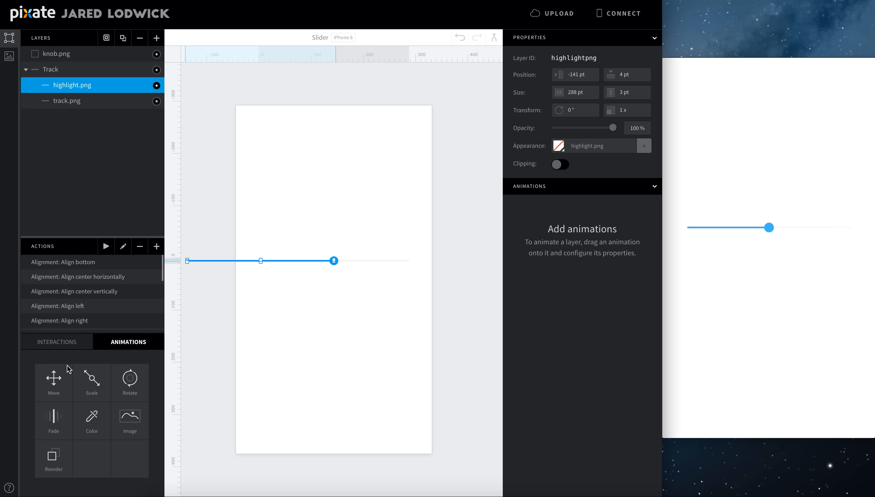
{"action": "left_click_drag", "start_coordinate": [56, 377], "coordinate": [61, 85]}
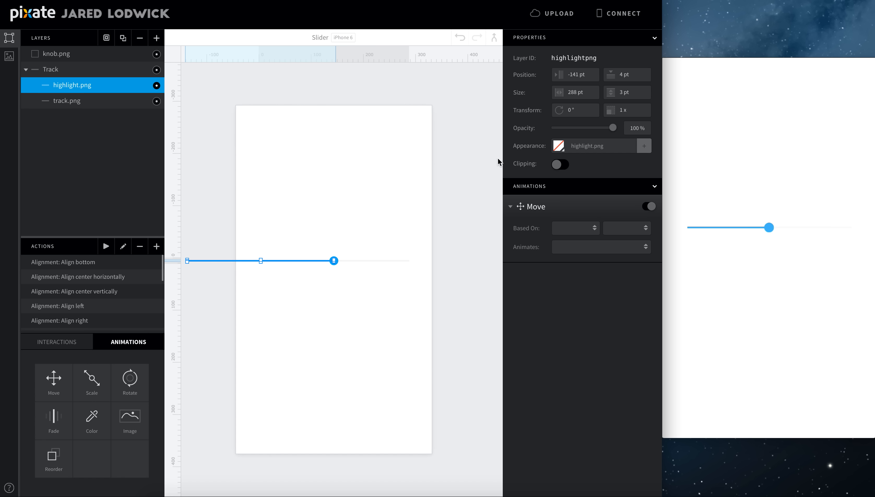
Step: Base the highlight's Move animation on knob.png's Drag Position and make it animate continuously with rate
{"action": "left_click", "coordinate": [568, 228]}
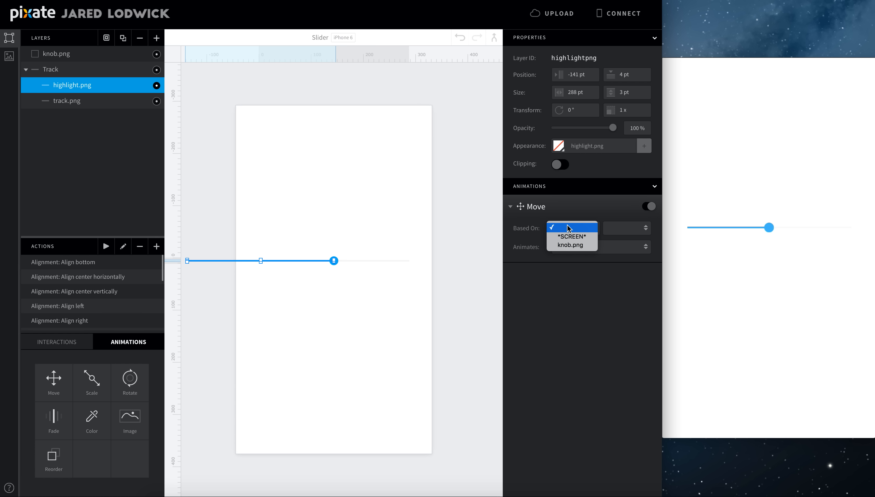
{"action": "left_click", "coordinate": [570, 245]}
{"action": "left_click", "coordinate": [607, 228]}
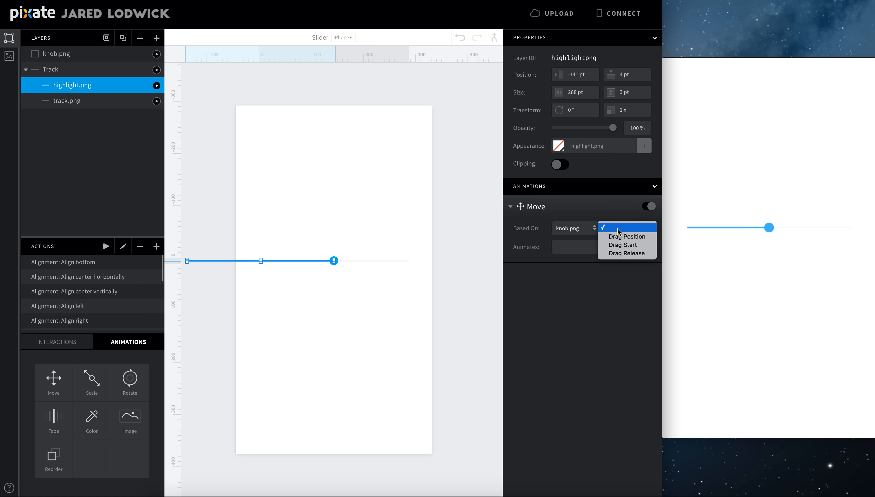
{"action": "left_click", "coordinate": [632, 237]}
{"action": "left_click", "coordinate": [605, 246]}
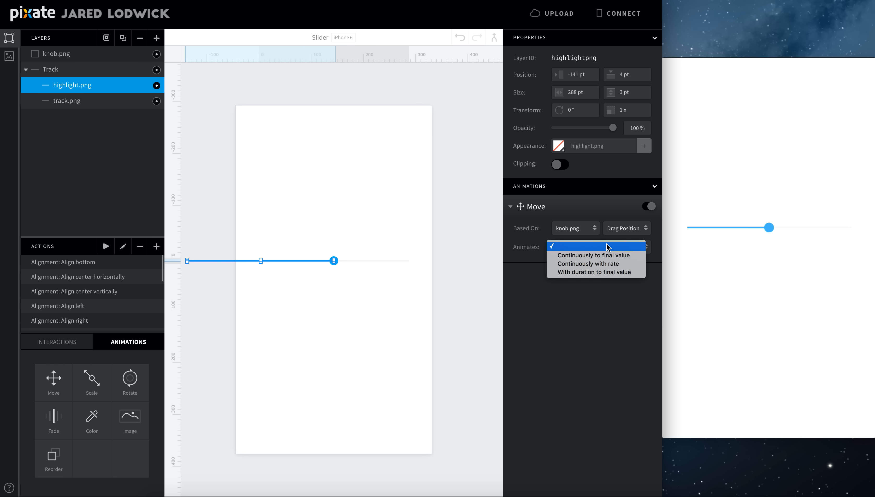
{"action": "left_click", "coordinate": [606, 264]}
Step: Set the highlight animation's drag reference edge to Horizontal Center and its moved edge to Right
{"action": "left_click", "coordinate": [578, 294]}
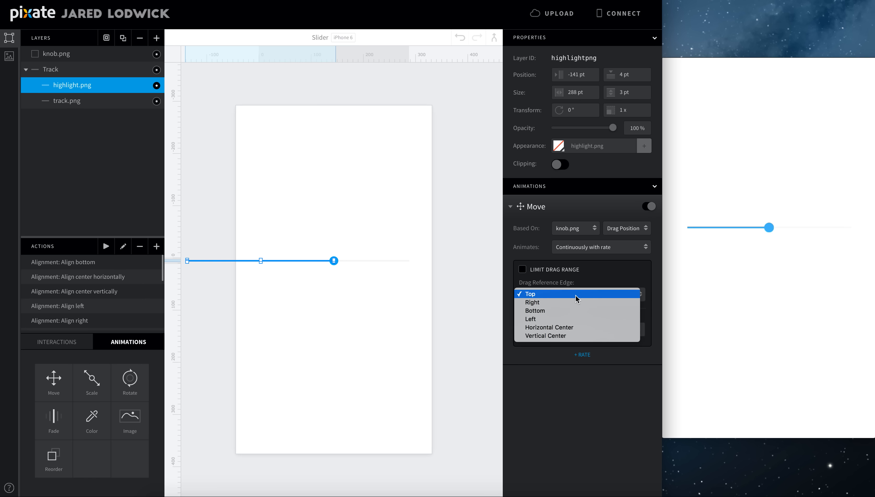
{"action": "left_click", "coordinate": [565, 328]}
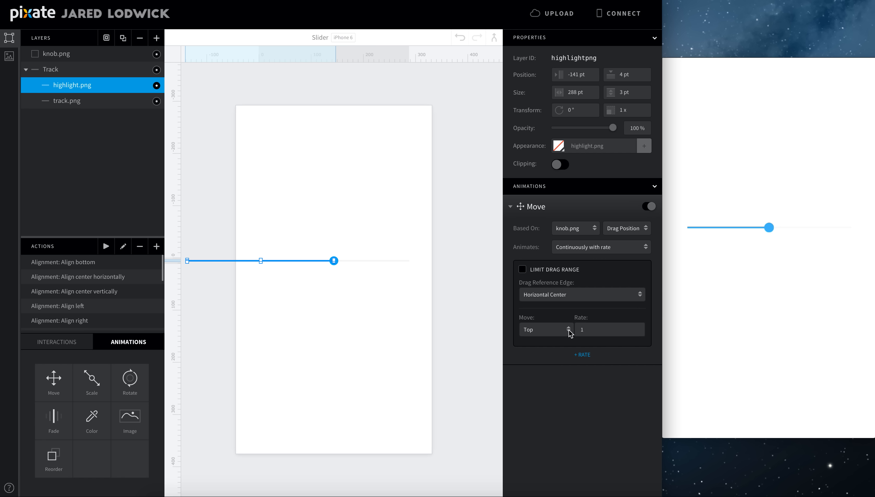
{"action": "left_click", "coordinate": [569, 333]}
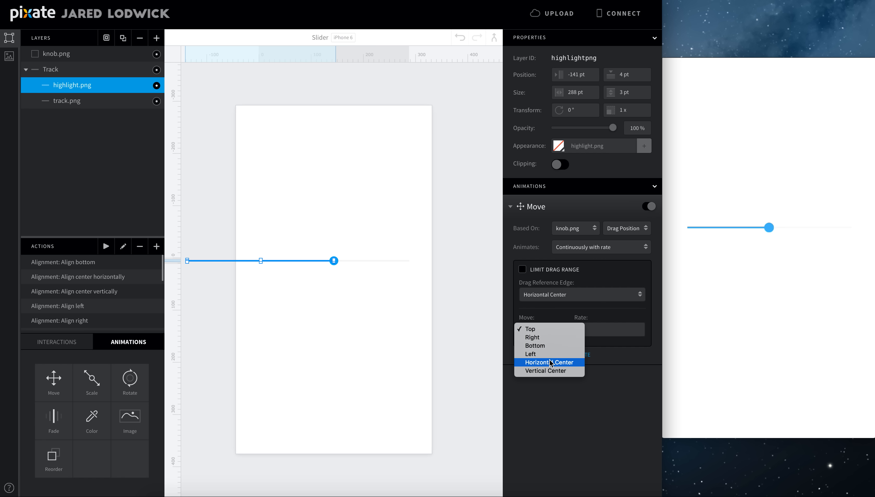
{"action": "left_click", "coordinate": [536, 337]}
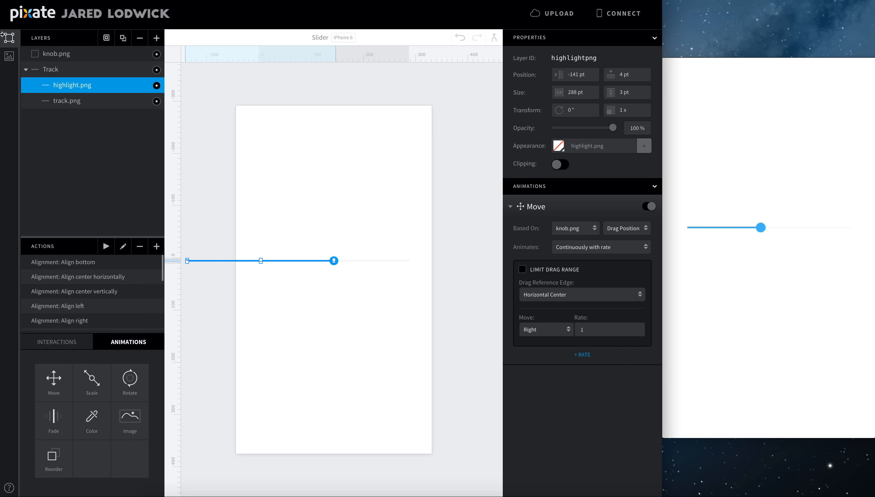
Step: Collapse the Track group and place the value bg.png asset above the knob, at about 162 pt, 219 pt
{"action": "left_click", "coordinate": [26, 71]}
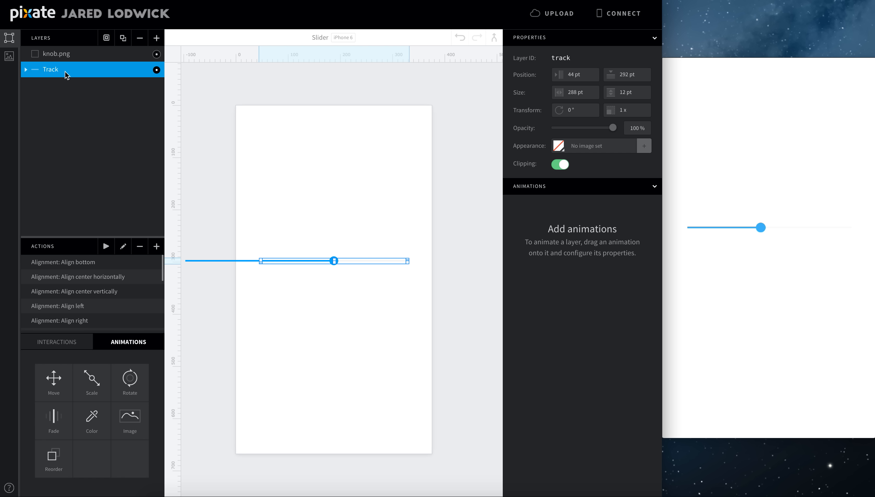
{"action": "left_click", "coordinate": [9, 56]}
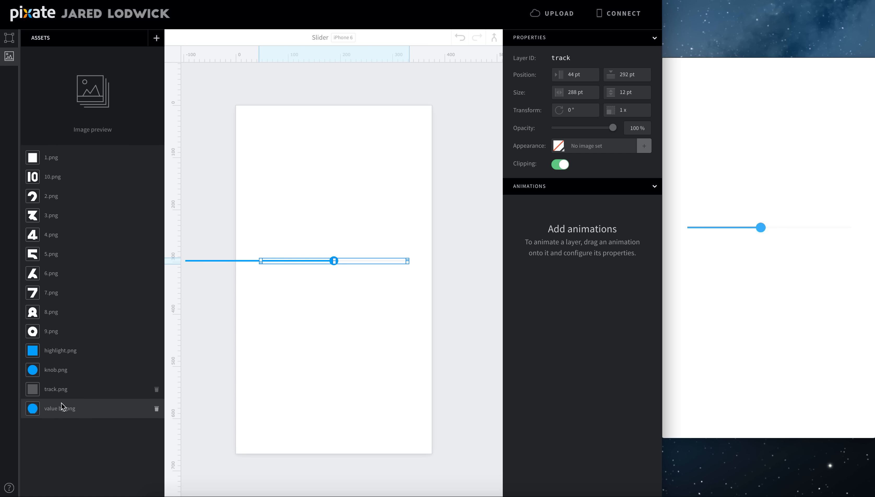
{"action": "left_click_drag", "start_coordinate": [62, 408], "coordinate": [336, 238]}
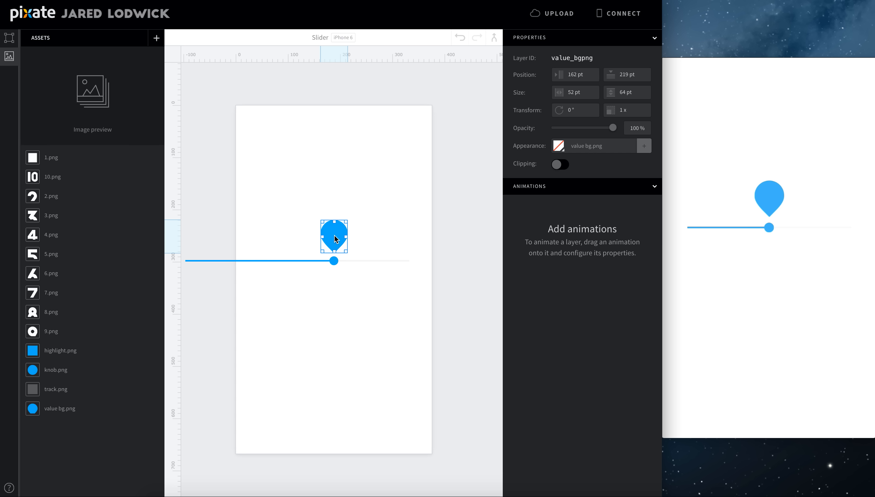
Step: Add a Move animation to the value bg.png layer and rename the animation Slide
{"action": "left_click", "coordinate": [10, 38]}
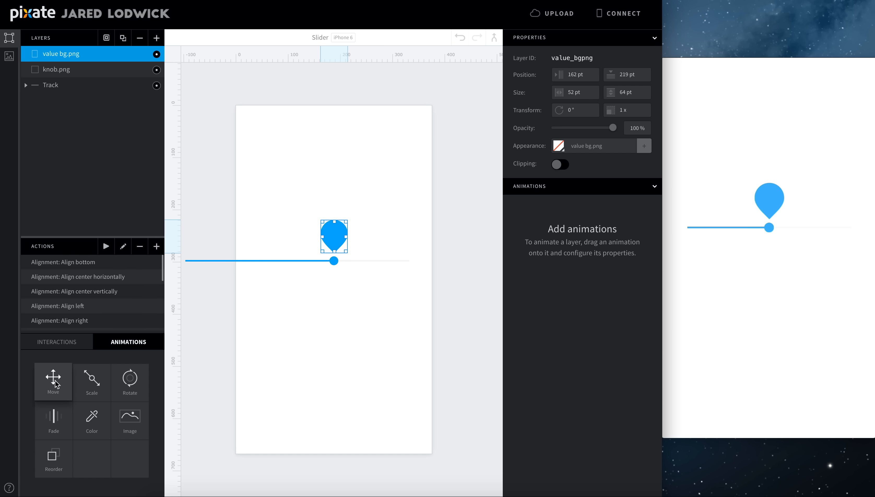
{"action": "left_click_drag", "start_coordinate": [53, 363], "coordinate": [57, 55]}
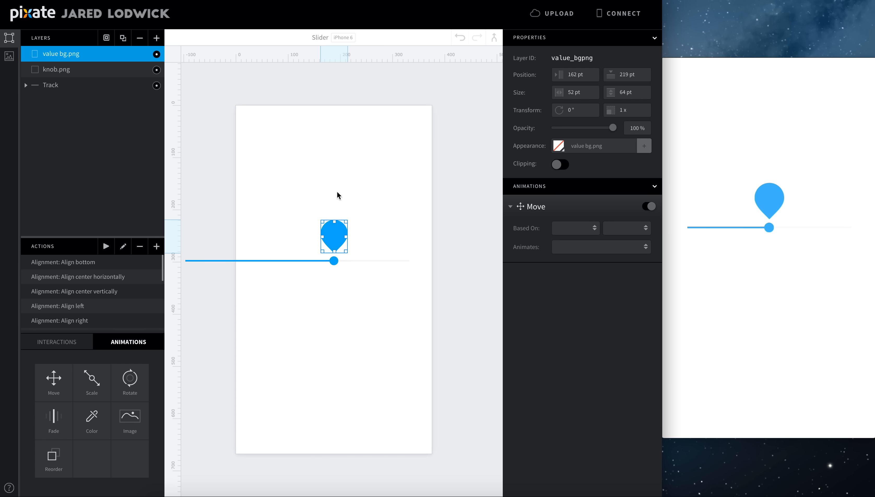
{"action": "double_click", "coordinate": [532, 206]}
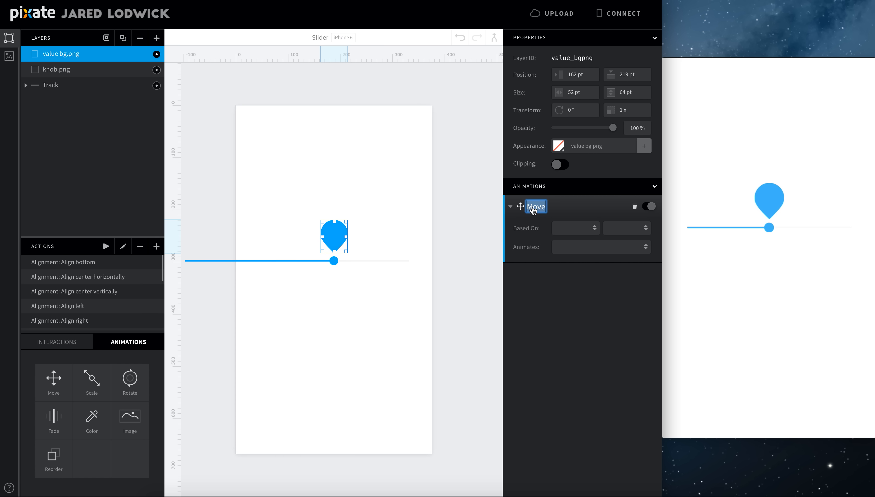
{"action": "type", "text": "Slide"}
{"action": "key", "text": "Return"}
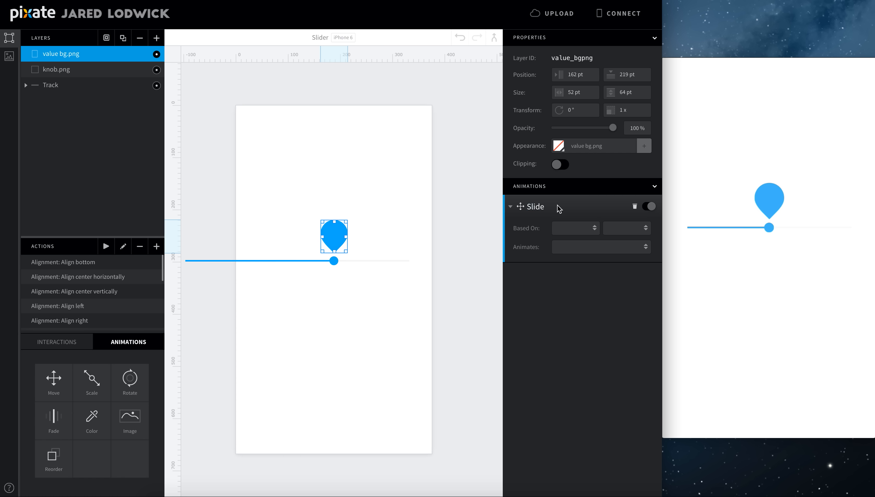
Step: Base the Slide animation on knob.png's Drag Position and make it animate continuously with rate
{"action": "left_click", "coordinate": [582, 229]}
{"action": "left_click", "coordinate": [578, 246]}
{"action": "left_click", "coordinate": [609, 229]}
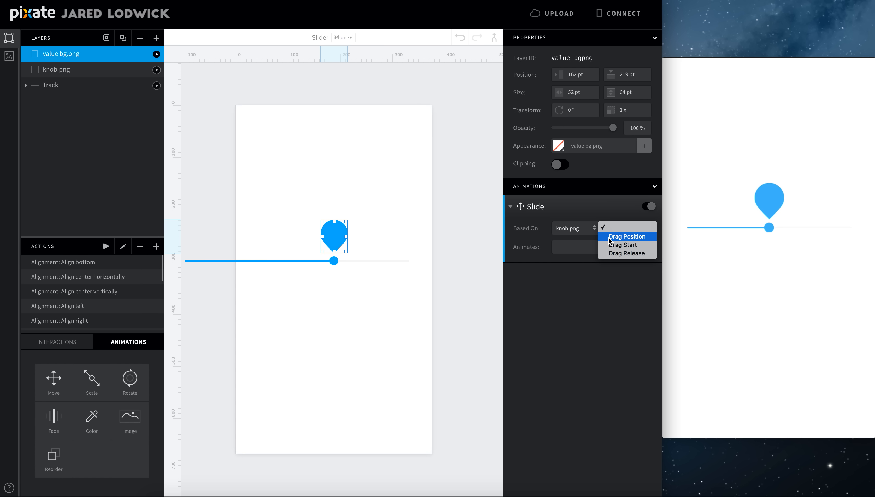
{"action": "left_click", "coordinate": [606, 238]}
{"action": "left_click", "coordinate": [604, 247]}
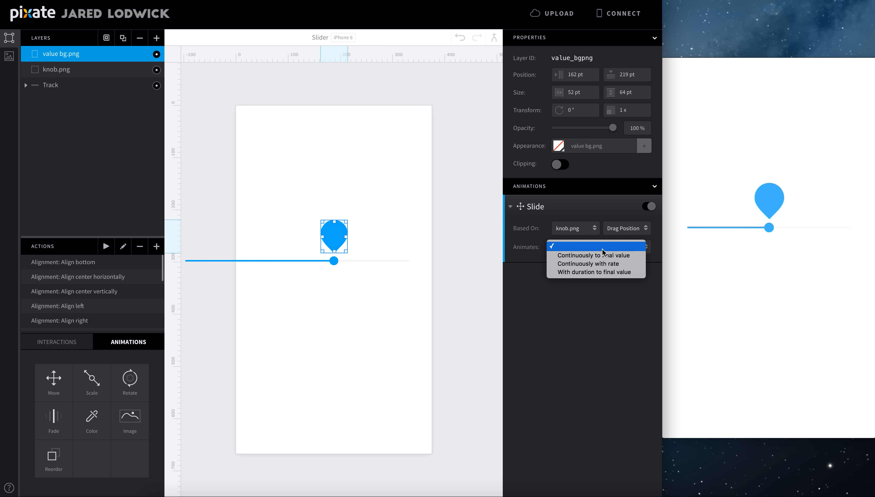
{"action": "left_click", "coordinate": [595, 262]}
Step: Set both the drag reference edge and the moved edge of the Slide animation to Horizontal Center, then collapse its settings
{"action": "left_click", "coordinate": [556, 295]}
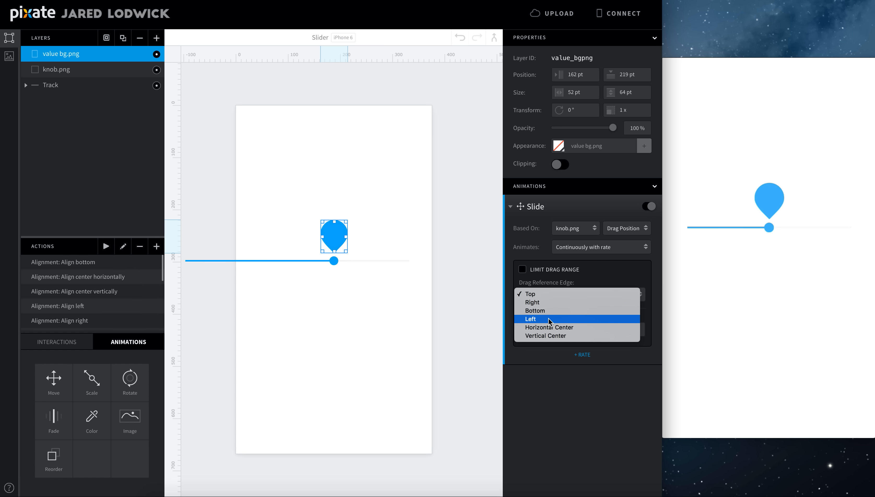
{"action": "left_click", "coordinate": [547, 327]}
{"action": "left_click", "coordinate": [549, 329]}
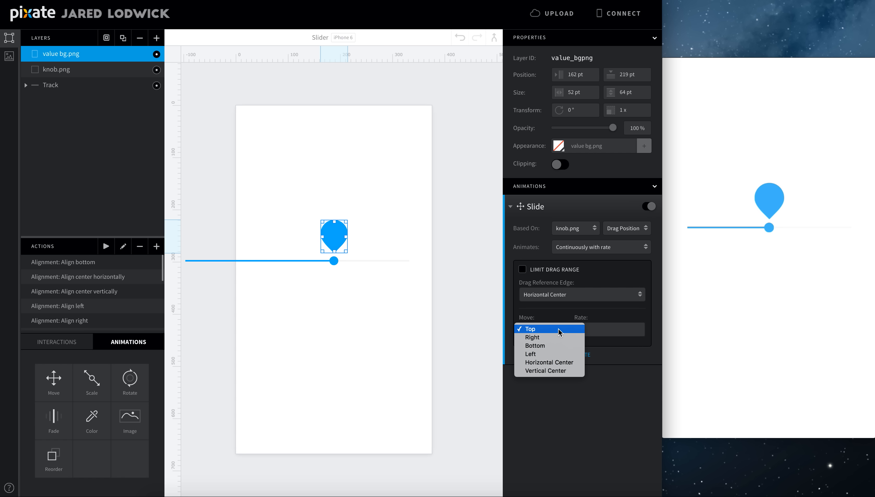
{"action": "left_click", "coordinate": [556, 342]}
{"action": "left_click", "coordinate": [557, 333]}
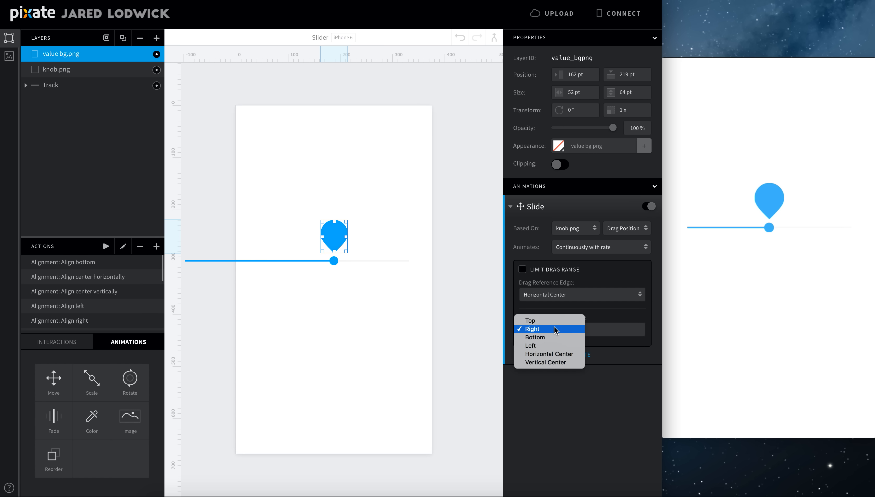
{"action": "left_click", "coordinate": [552, 354]}
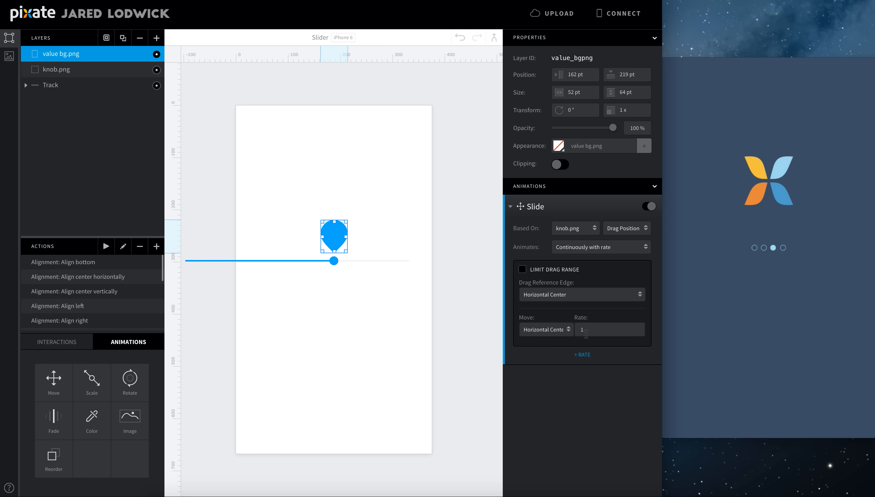
{"action": "left_click", "coordinate": [598, 329]}
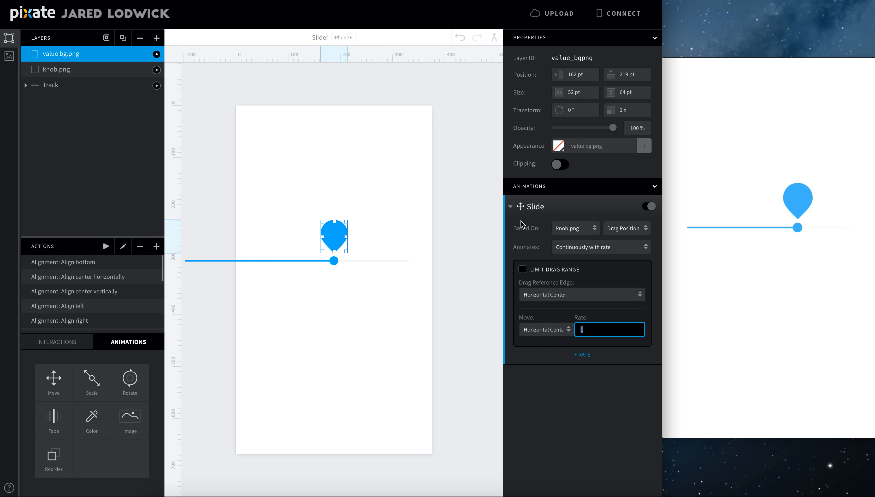
{"action": "left_click", "coordinate": [512, 209]}
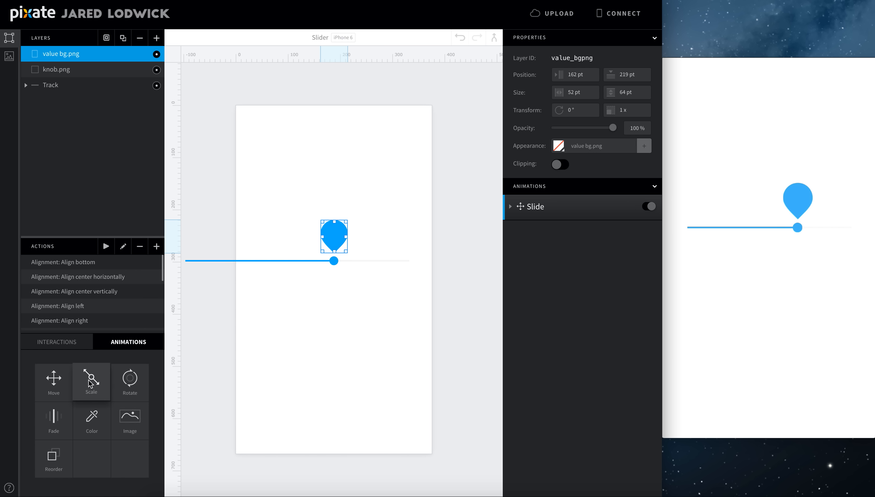
Step: Add two Scale animations to the value bg.png layer and rename them Scale Up and Scale Down
{"action": "left_click_drag", "start_coordinate": [90, 381], "coordinate": [67, 55]}
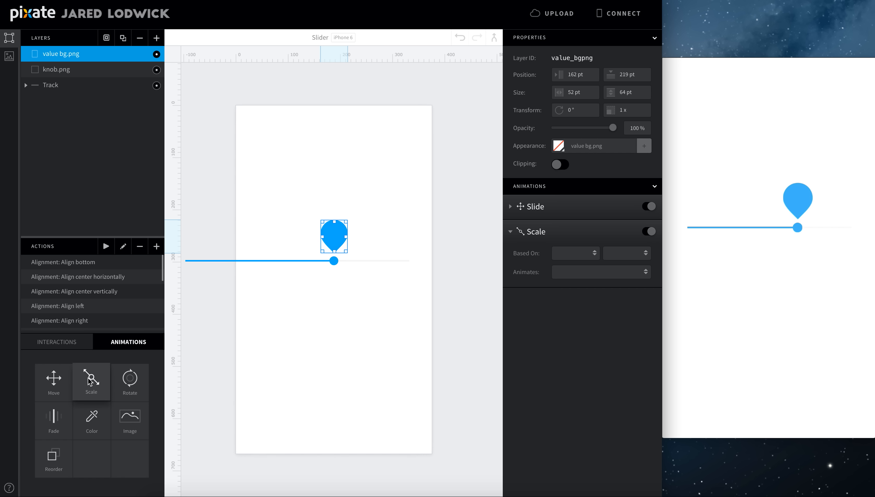
{"action": "left_click_drag", "start_coordinate": [89, 381], "coordinate": [63, 54]}
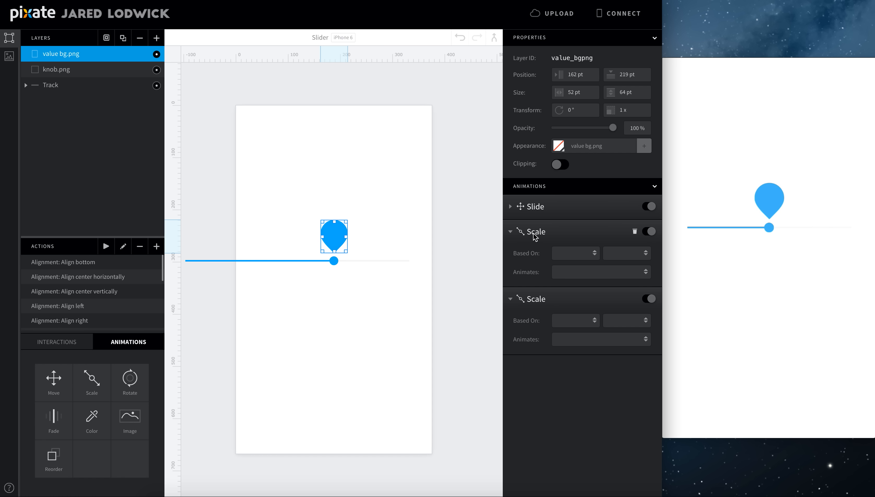
{"action": "double_click", "coordinate": [533, 234]}
{"action": "key", "text": "Right"}
{"action": "type", "text": "U"}
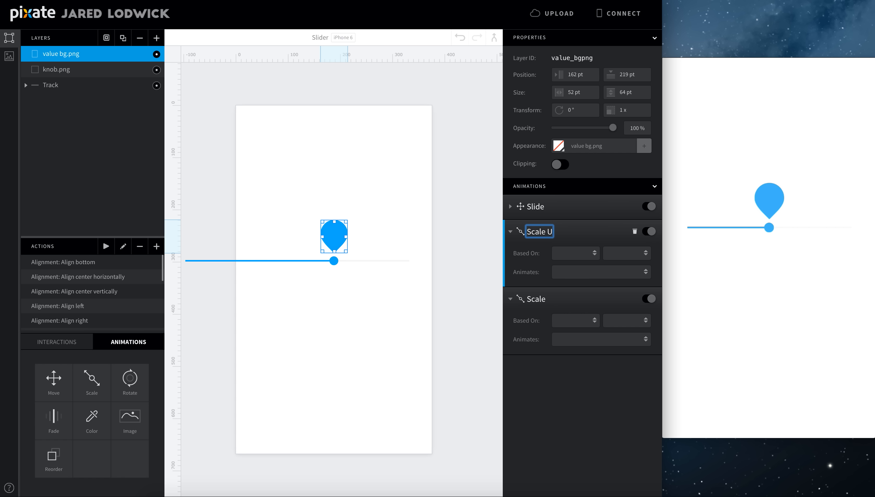
{"action": "type", "text": "p"}
{"action": "double_click", "coordinate": [537, 300]}
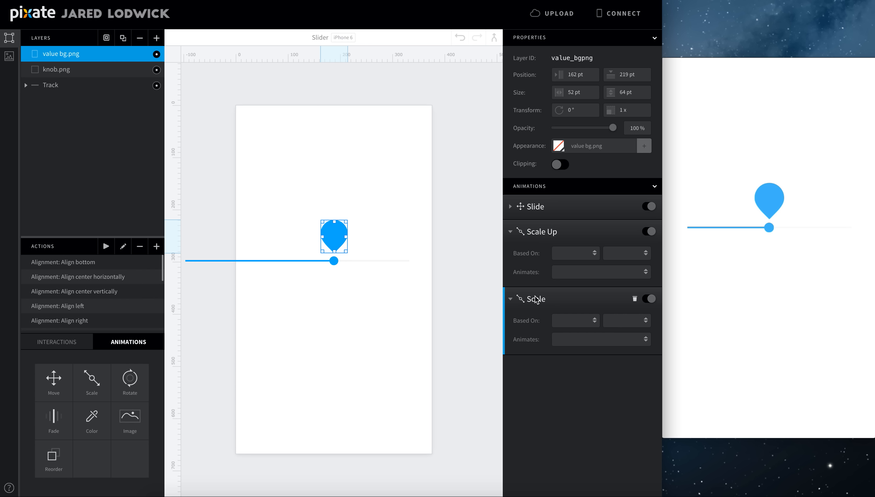
{"action": "key", "text": "Right"}
{"action": "type", "text": "Down"}
{"action": "key", "text": "Return"}
Step: Base Scale Up on knob.png's Drag Start and have it scale to 1x from the bottom-center anchor
{"action": "left_click", "coordinate": [583, 259]}
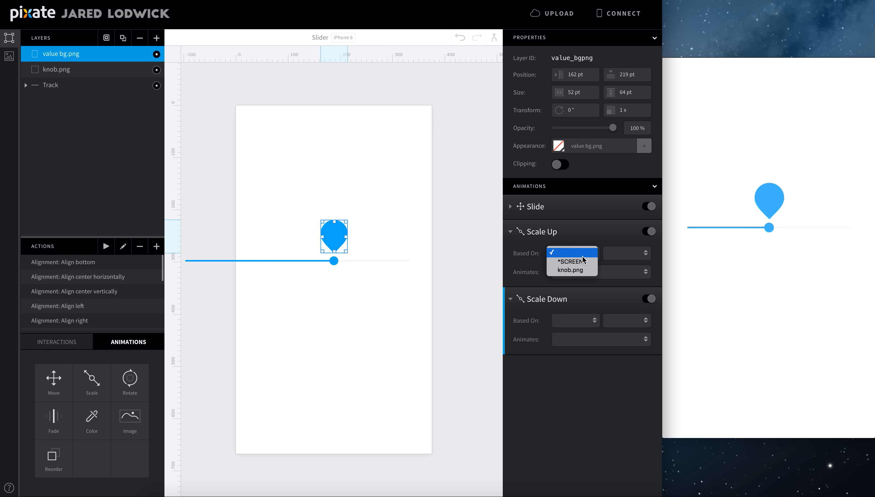
{"action": "left_click", "coordinate": [576, 270]}
{"action": "left_click", "coordinate": [618, 255]}
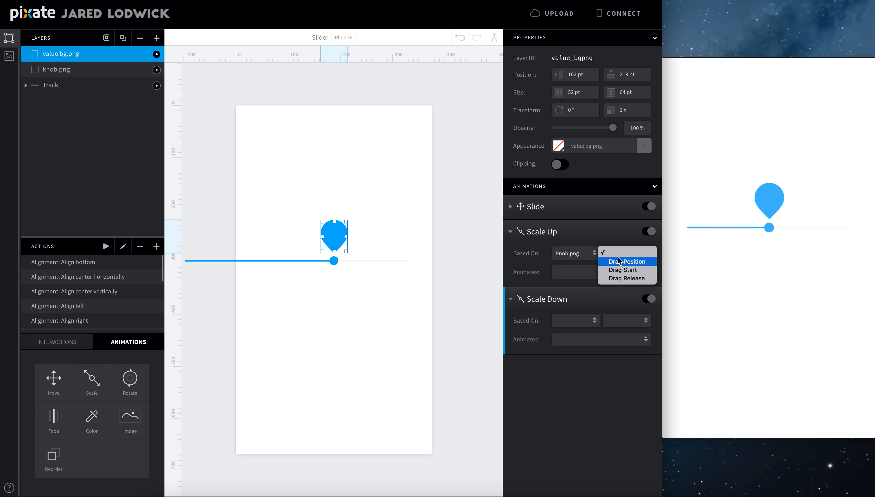
{"action": "left_click", "coordinate": [621, 270]}
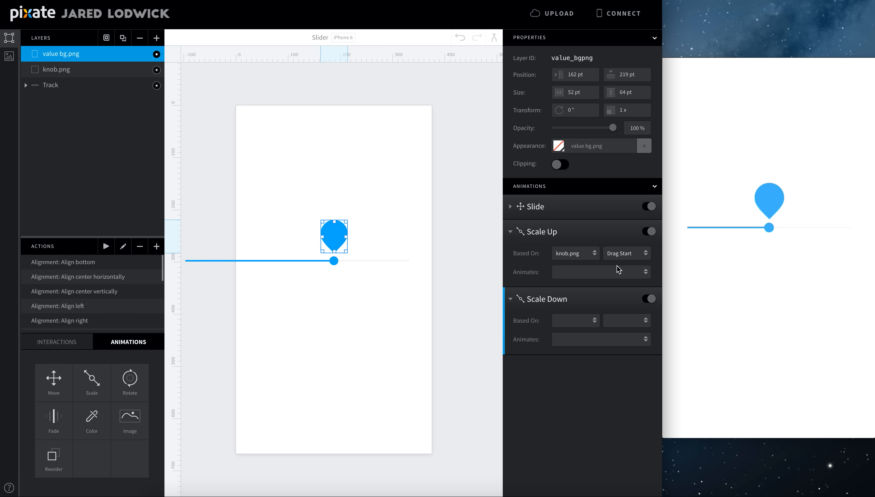
{"action": "left_click", "coordinate": [577, 375]}
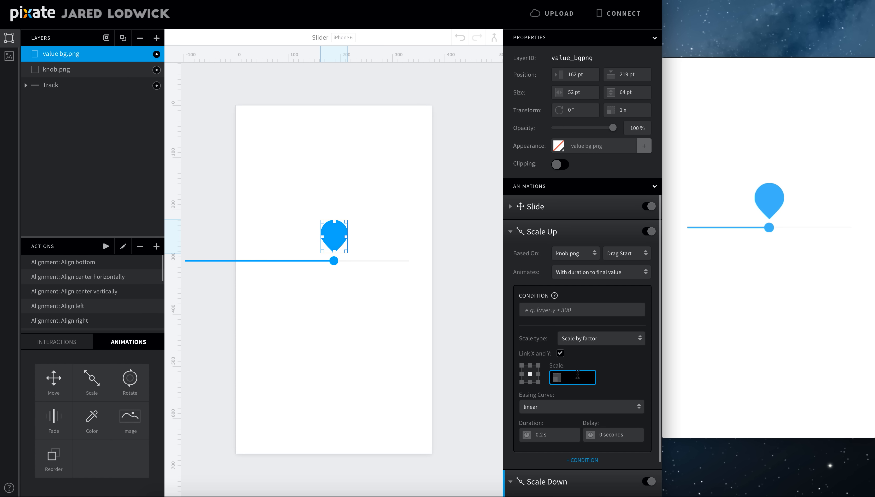
{"action": "left_click", "coordinate": [530, 382]}
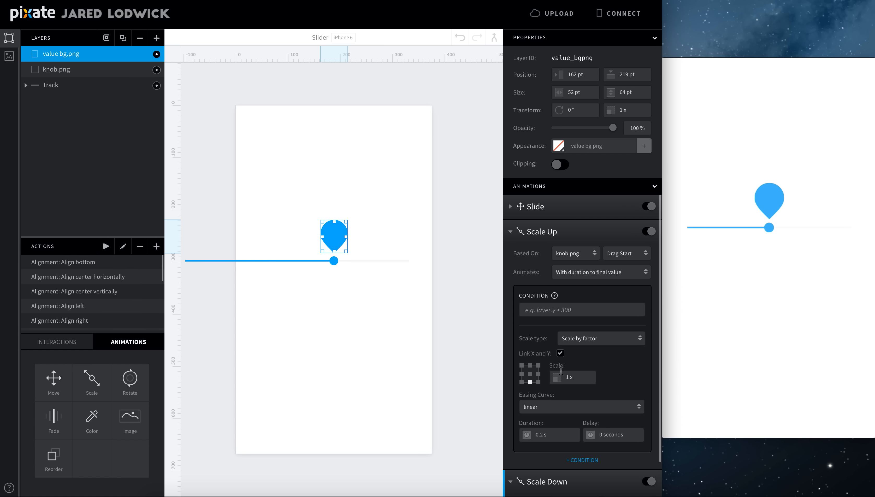
Step: Give the Scale Up animation a spring easing curve with a tension of 400 and collapse its settings
{"action": "left_click", "coordinate": [575, 405]}
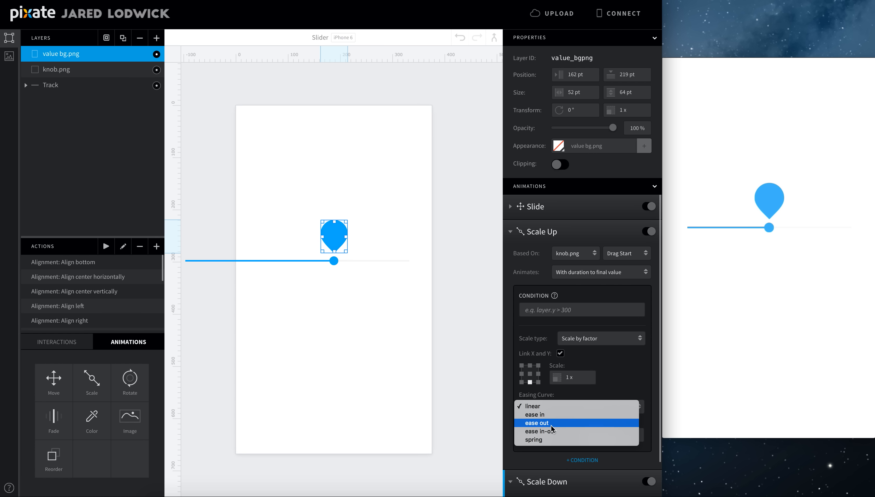
{"action": "left_click", "coordinate": [543, 441]}
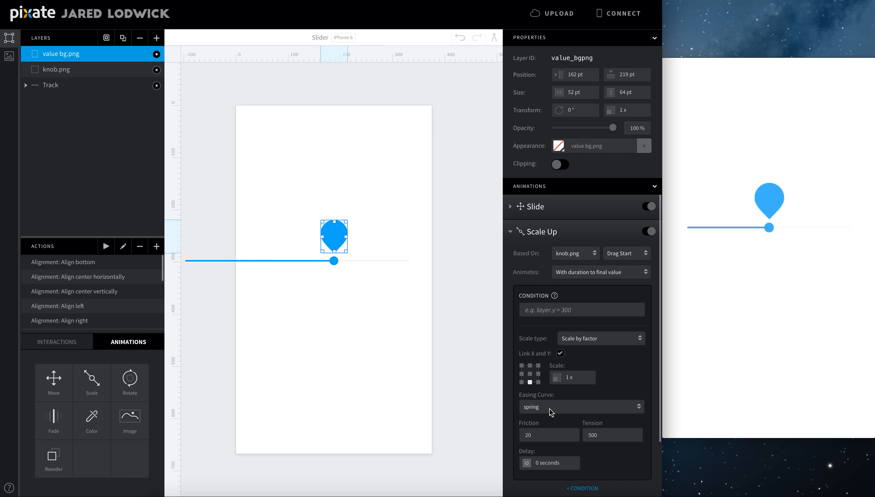
{"action": "left_click", "coordinate": [601, 434]}
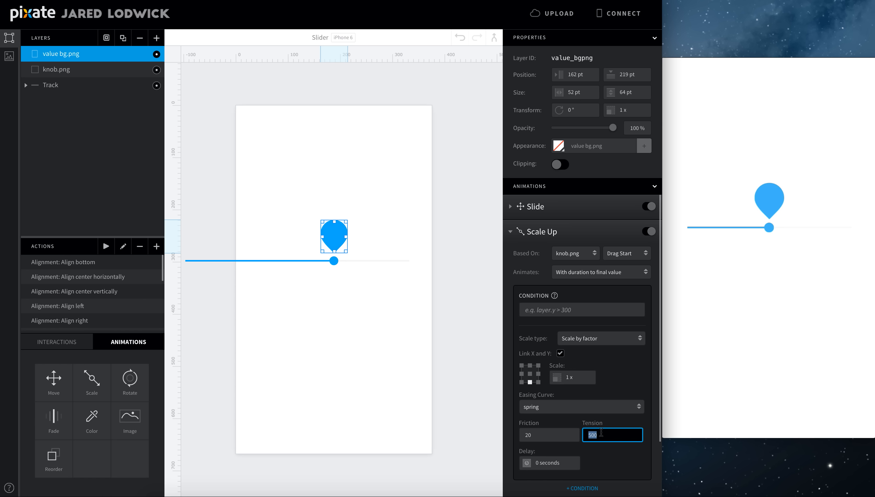
{"action": "left_click", "coordinate": [609, 453]}
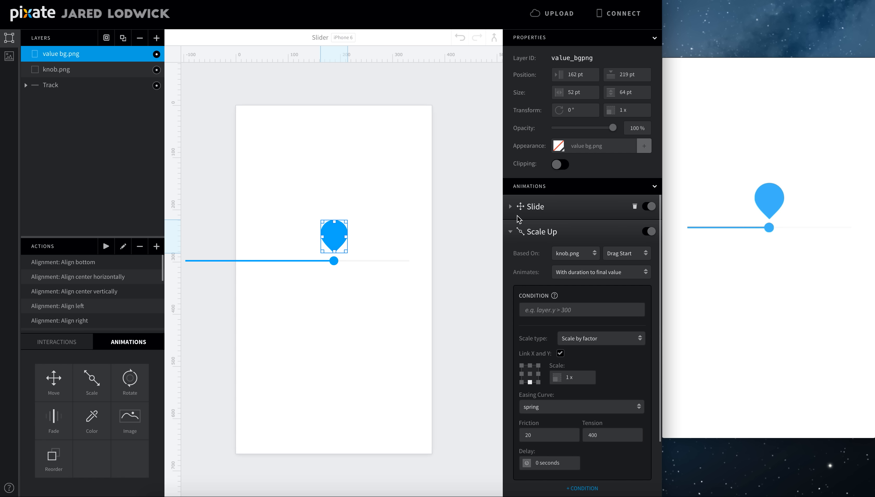
{"action": "left_click", "coordinate": [509, 231]}
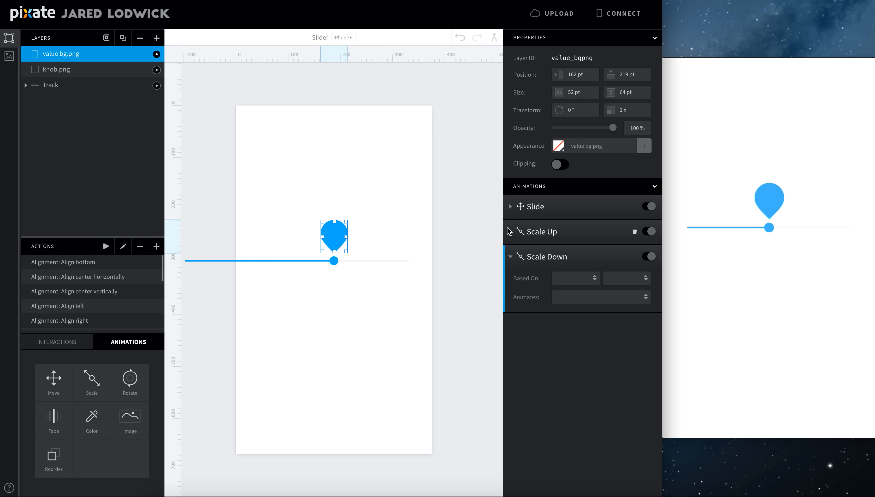
Step: Base the Scale Down animation on knob.png's Drag Release and anchor it at the bottom center
{"action": "left_click", "coordinate": [577, 281]}
{"action": "left_click", "coordinate": [622, 282]}
{"action": "left_click", "coordinate": [623, 282]}
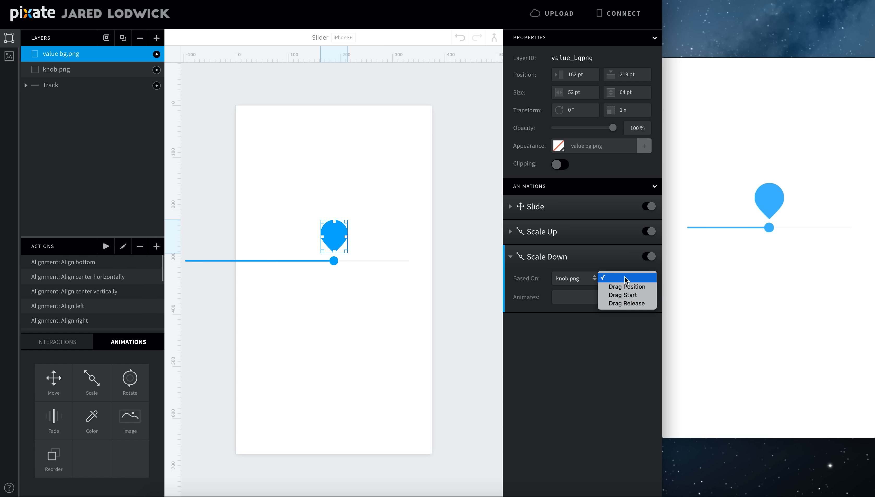
{"action": "left_click", "coordinate": [621, 304]}
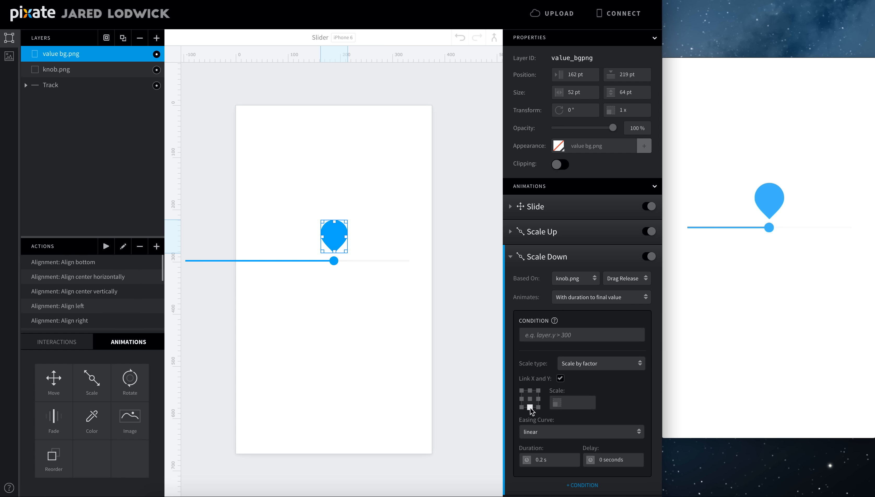
Step: Set the Scale Down factor to 0x and the value bg.png layer's own scale to 0
{"action": "left_click", "coordinate": [579, 403]}
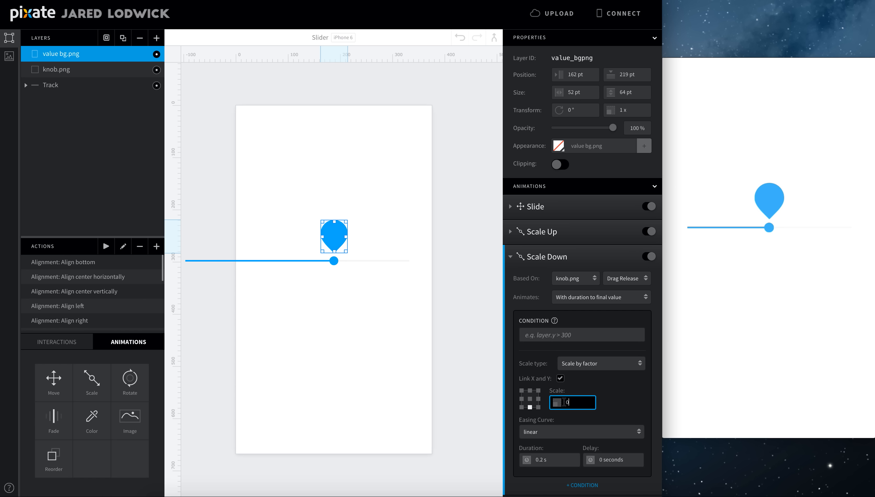
{"action": "left_click", "coordinate": [614, 398]}
{"action": "left_click", "coordinate": [633, 112]}
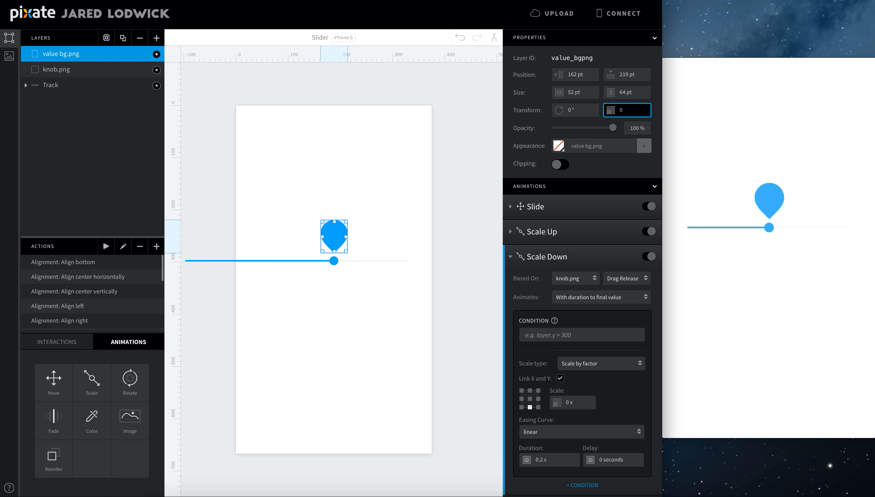
{"action": "key", "text": "Return"}
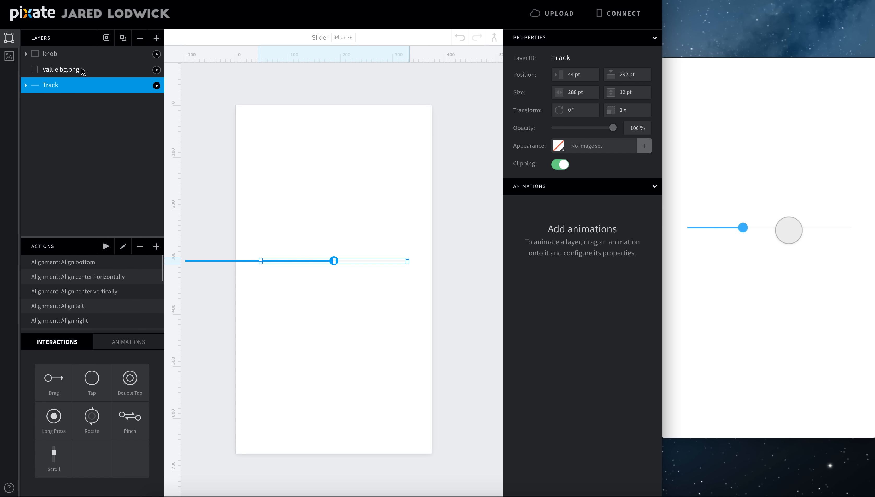
Step: Place the number image assets 1.png through 10.png on the canvas, stacked just above the knob
{"action": "left_click", "coordinate": [9, 56]}
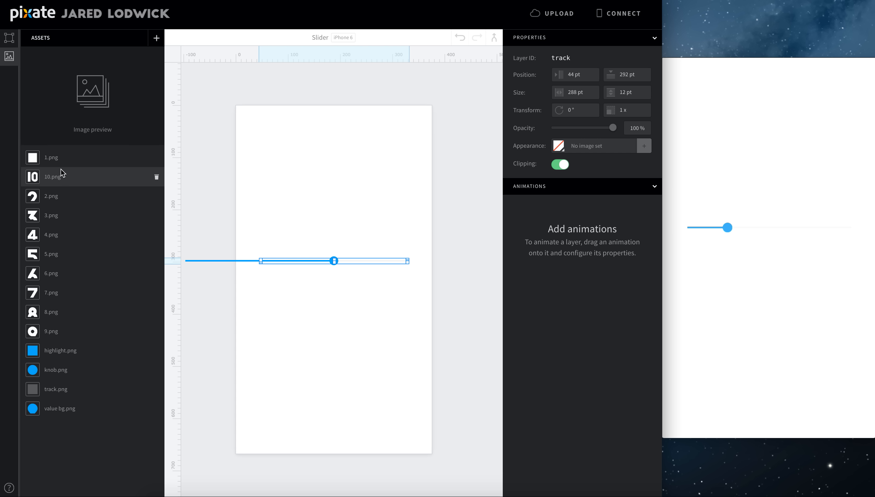
{"action": "left_click_drag", "start_coordinate": [71, 165], "coordinate": [331, 236]}
{"action": "left_click_drag", "start_coordinate": [104, 179], "coordinate": [333, 236]}
{"action": "left_click_drag", "start_coordinate": [65, 218], "coordinate": [334, 240]}
{"action": "left_click_drag", "start_coordinate": [52, 235], "coordinate": [335, 245]}
{"action": "left_click_drag", "start_coordinate": [50, 249], "coordinate": [334, 244]}
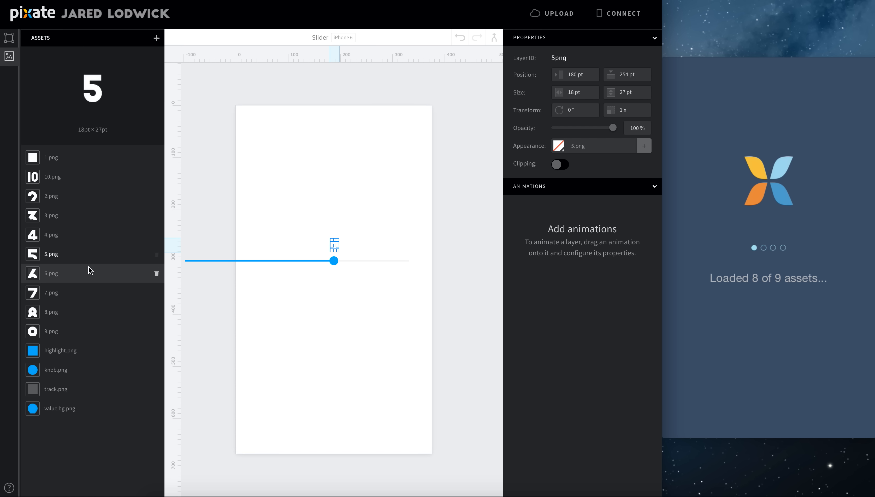
{"action": "left_click_drag", "start_coordinate": [90, 270], "coordinate": [334, 242]}
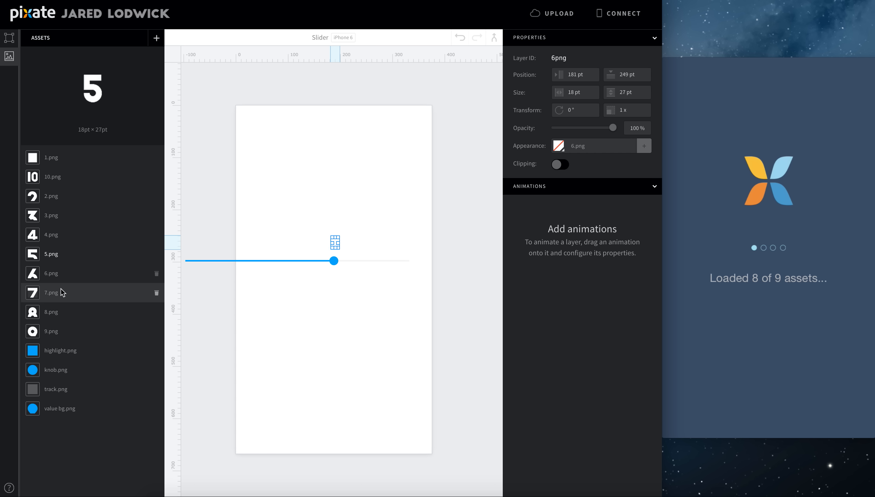
{"action": "left_click_drag", "start_coordinate": [61, 293], "coordinate": [335, 250]}
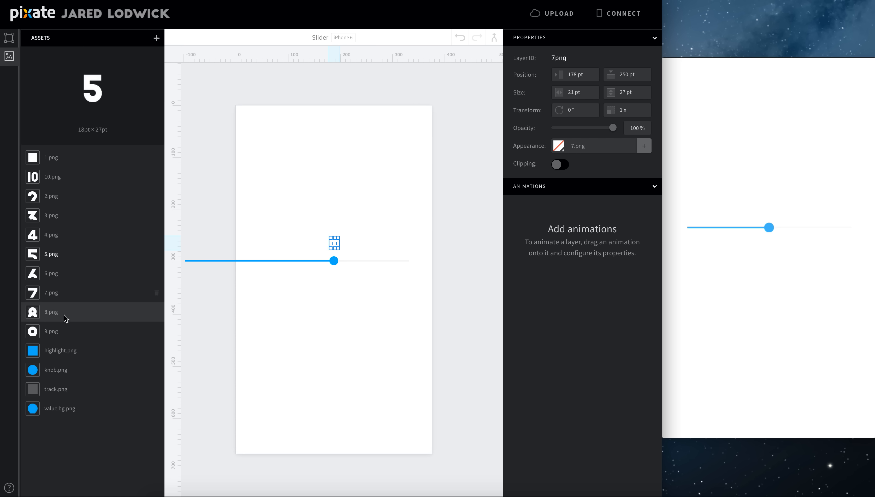
{"action": "left_click_drag", "start_coordinate": [67, 319], "coordinate": [334, 247]}
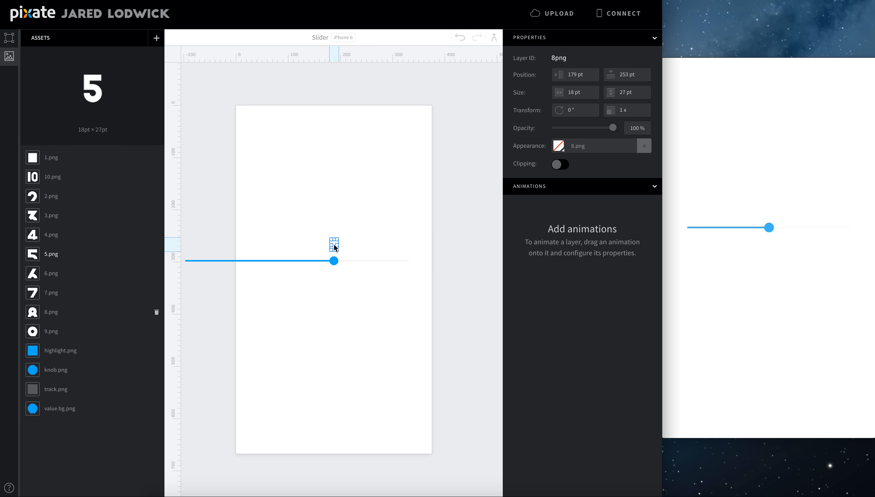
{"action": "left_click_drag", "start_coordinate": [61, 332], "coordinate": [334, 248]}
Step: Return to the layer list and run the Align center horizontally action on the 9.png layer
{"action": "left_click", "coordinate": [9, 38]}
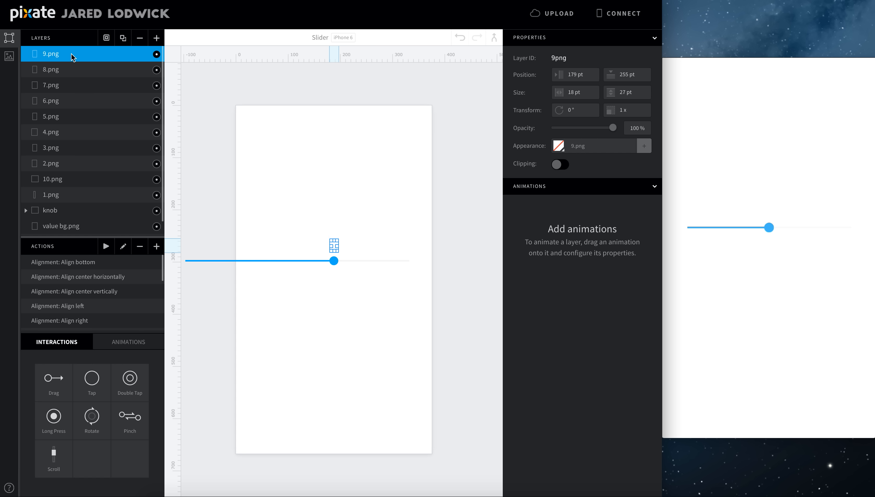
{"action": "left_click", "coordinate": [87, 283]}
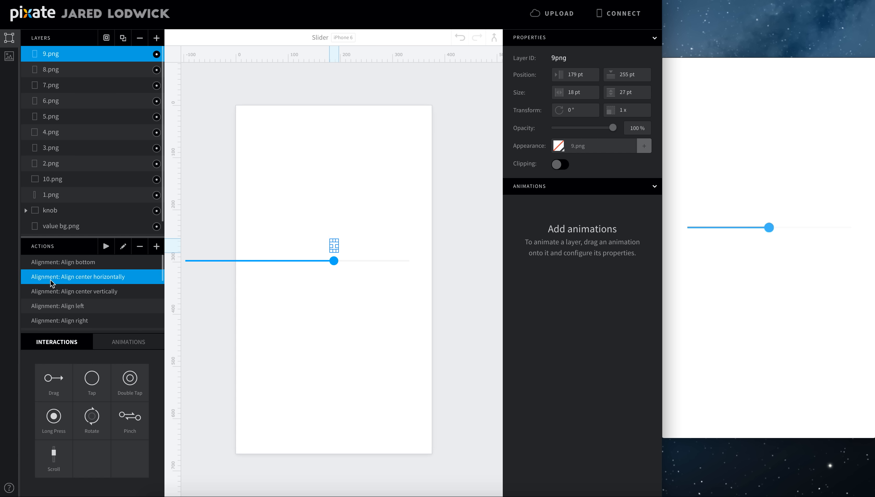
{"action": "left_click", "coordinate": [106, 246]}
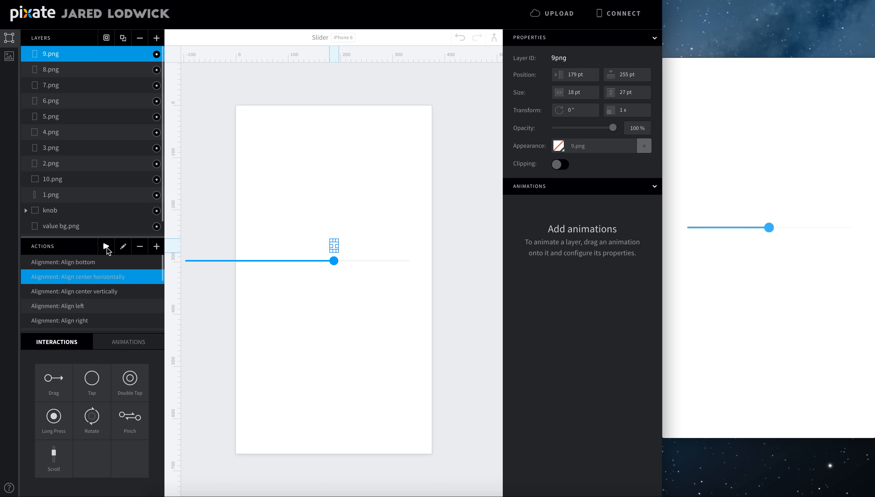
Step: Run the Align center horizontally action on each remaining number layer, from 8.png down through 1.png
{"action": "left_click", "coordinate": [64, 71]}
{"action": "left_click", "coordinate": [87, 276]}
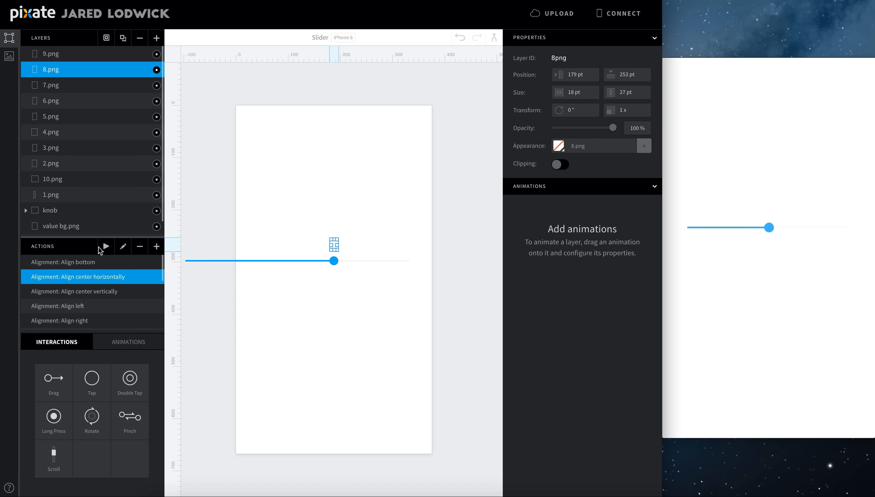
{"action": "left_click", "coordinate": [101, 249]}
{"action": "left_click", "coordinate": [86, 84]}
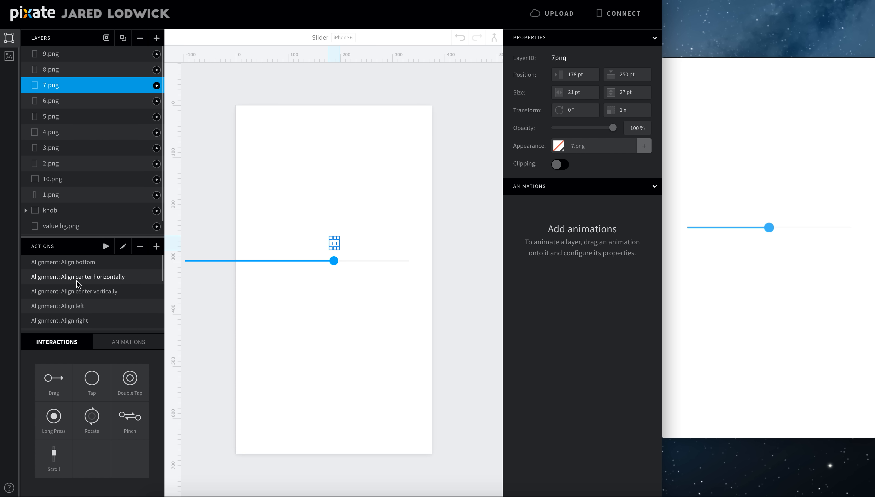
{"action": "left_click", "coordinate": [78, 281]}
{"action": "left_click", "coordinate": [106, 246]}
{"action": "left_click", "coordinate": [103, 101]}
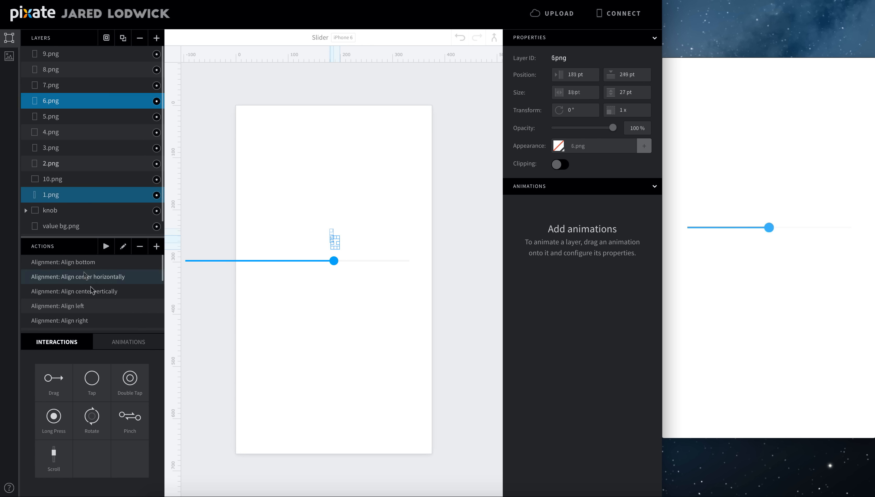
{"action": "left_click", "coordinate": [85, 277]}
{"action": "left_click", "coordinate": [106, 246]}
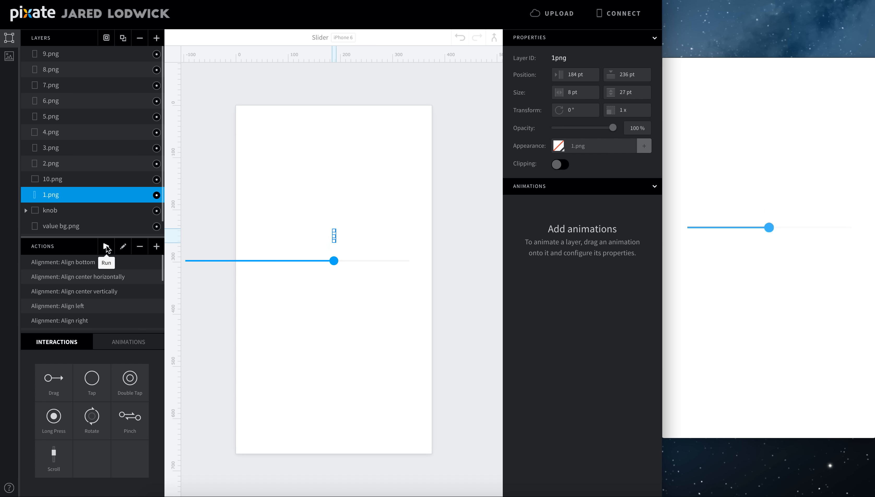
Step: Add a new layer and stack it directly beneath the 1.png layer, above the knob
{"action": "left_click", "coordinate": [156, 38]}
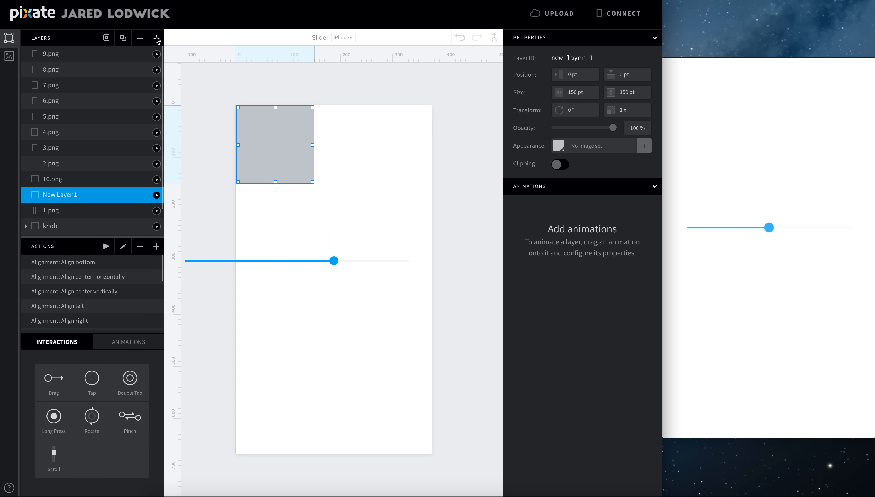
{"action": "left_click_drag", "start_coordinate": [57, 196], "coordinate": [47, 215]}
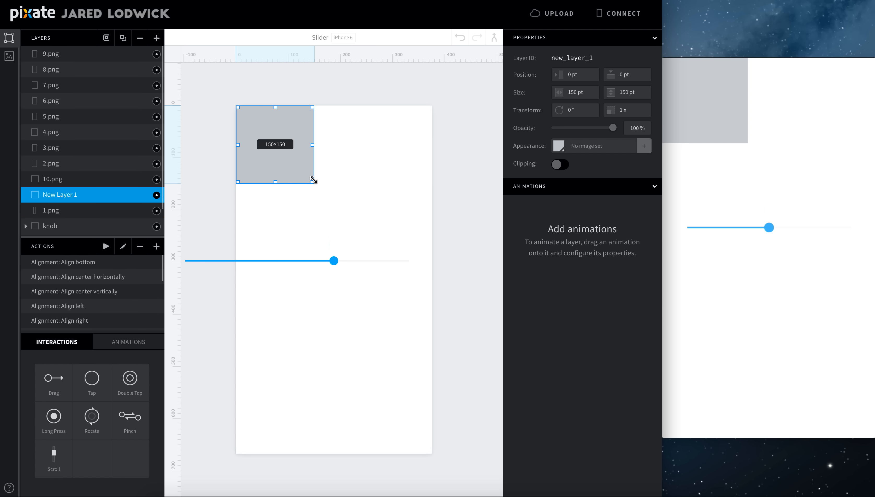
{"action": "left_click_drag", "start_coordinate": [50, 193], "coordinate": [49, 219]}
Step: Make New Layer 1 a dark backdrop behind the numbers, about 376 by 174 pt, positioned at about 0, 118 pt
{"action": "left_click_drag", "start_coordinate": [307, 181], "coordinate": [400, 228]}
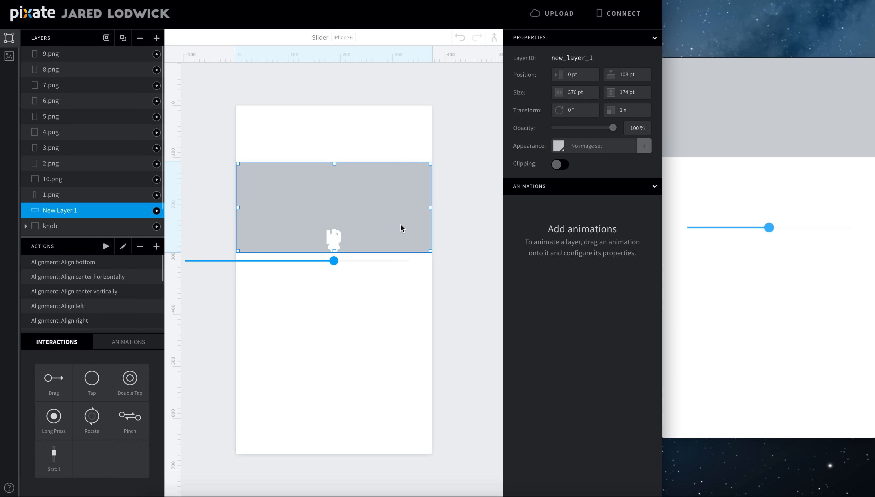
{"action": "left_click_drag", "start_coordinate": [404, 186], "coordinate": [397, 191]}
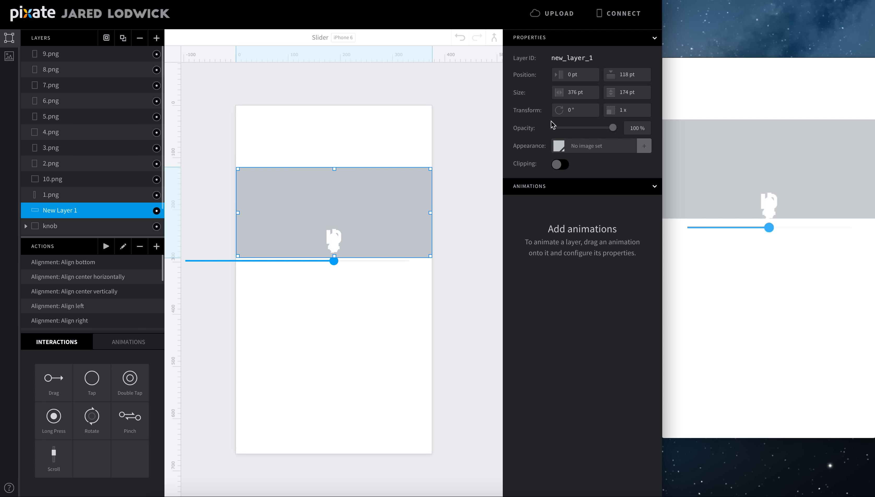
{"action": "left_click", "coordinate": [561, 149]}
{"action": "left_click", "coordinate": [573, 77]}
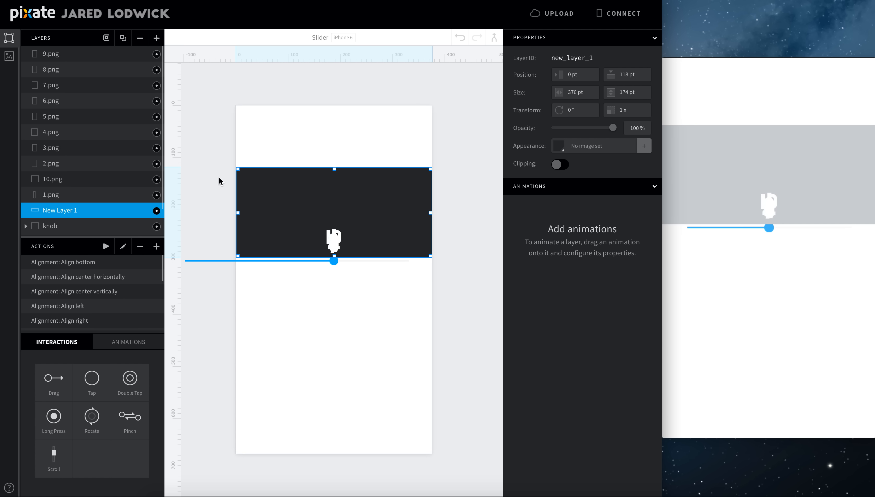
Step: Set the vertical position of the 10.png and 2.png layers to 236 pt, matching the 1.png layer
{"action": "left_click", "coordinate": [64, 197]}
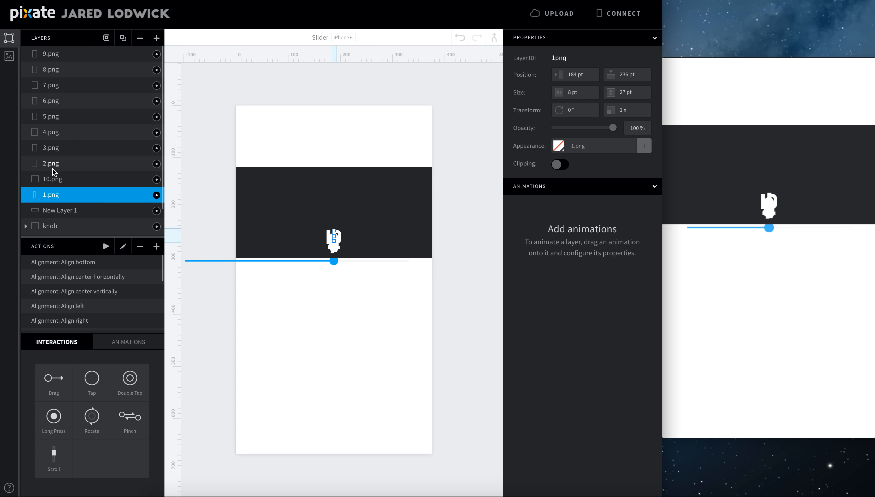
{"action": "left_click", "coordinate": [632, 76]}
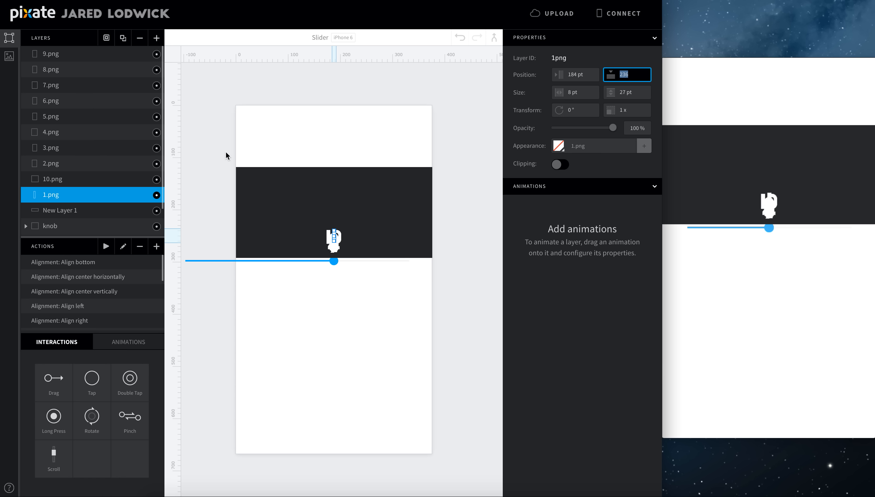
{"action": "left_click", "coordinate": [109, 180]}
{"action": "left_click", "coordinate": [632, 75]}
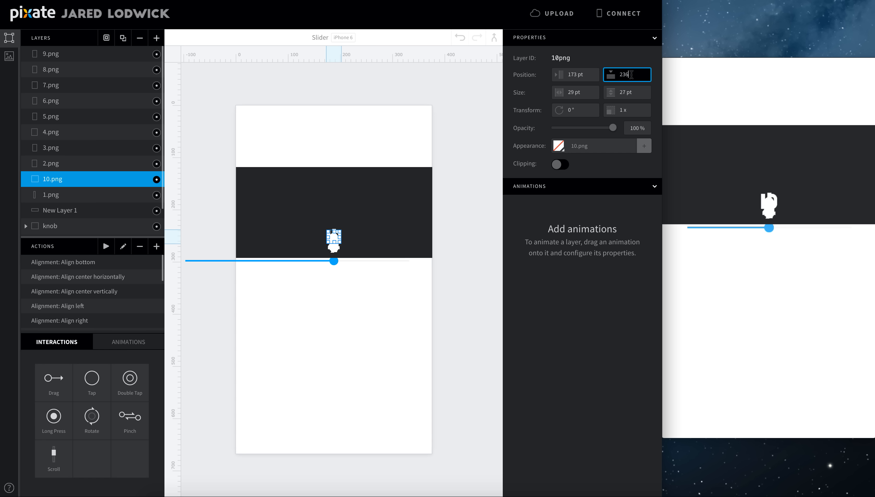
{"action": "type", "text": "236"}
{"action": "key", "text": "Return"}
{"action": "left_click", "coordinate": [100, 164]}
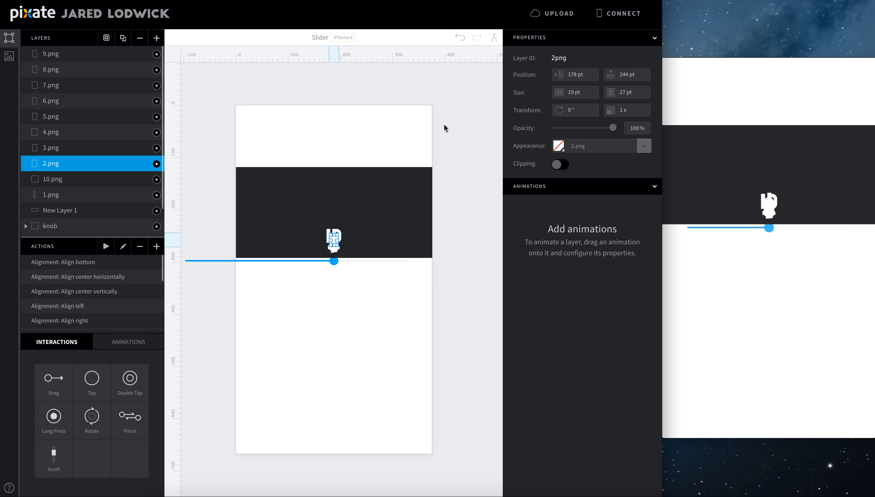
{"action": "left_click", "coordinate": [631, 75]}
{"action": "type", "text": "236"}
{"action": "key", "text": "Return"}
Step: Set the vertical position of the remaining number layers, 3.png through 9.png, to 236 pt
{"action": "left_click", "coordinate": [129, 148]}
{"action": "left_click", "coordinate": [625, 74]}
{"action": "type", "text": "236"}
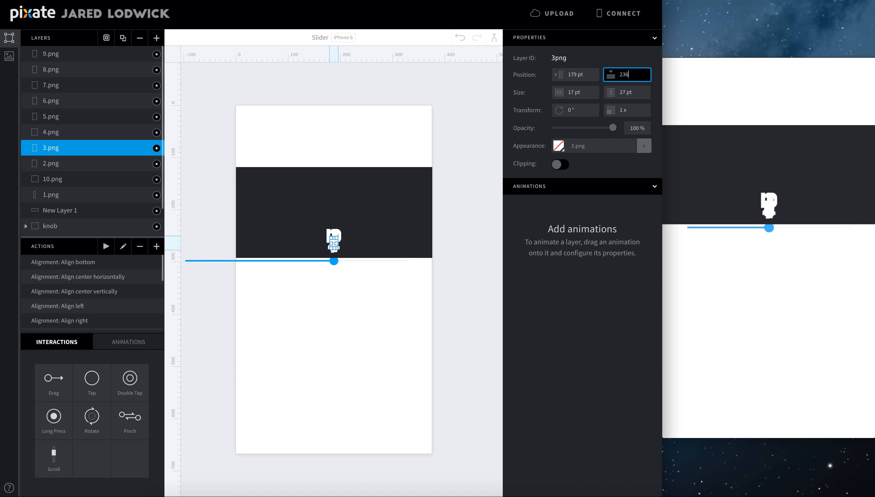
{"action": "key", "text": "Return"}
{"action": "left_click", "coordinate": [136, 55]}
{"action": "left_click", "coordinate": [628, 77]}
{"action": "type", "text": "236"}
{"action": "key", "text": "Return"}
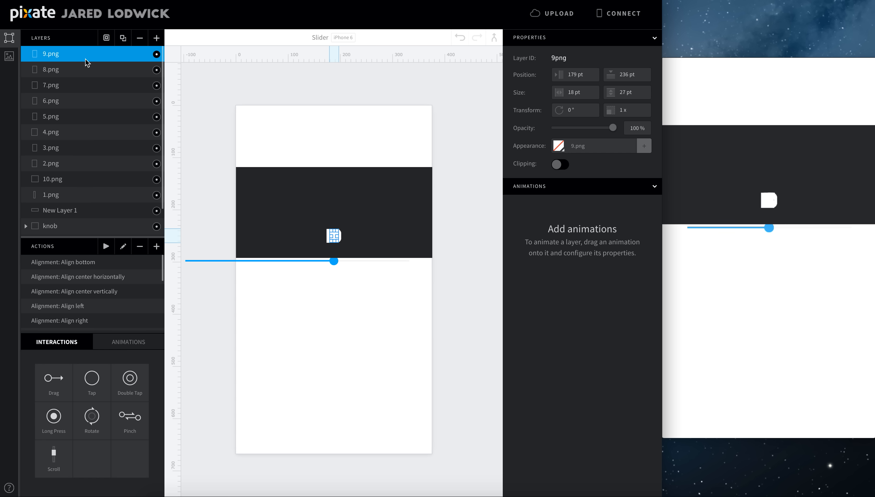
Step: Add a container layer over the numbers, about 48 by 40 pt at about 164, 230 pt, with no fill color
{"action": "left_click", "coordinate": [155, 39]}
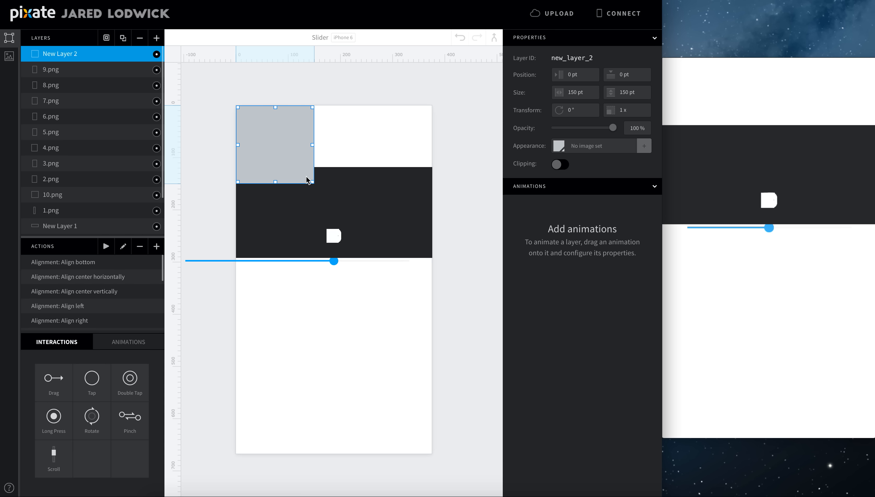
{"action": "left_click_drag", "start_coordinate": [306, 180], "coordinate": [339, 239]}
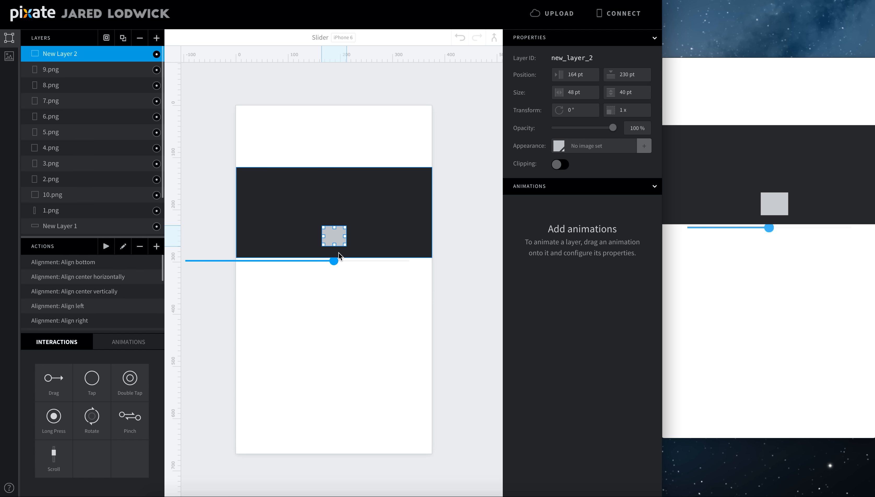
{"action": "left_click", "coordinate": [558, 145]}
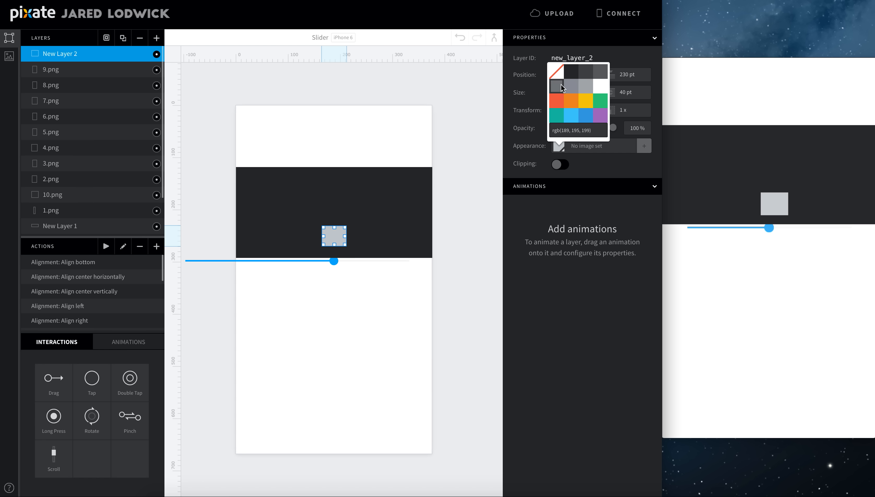
{"action": "left_click", "coordinate": [557, 73]}
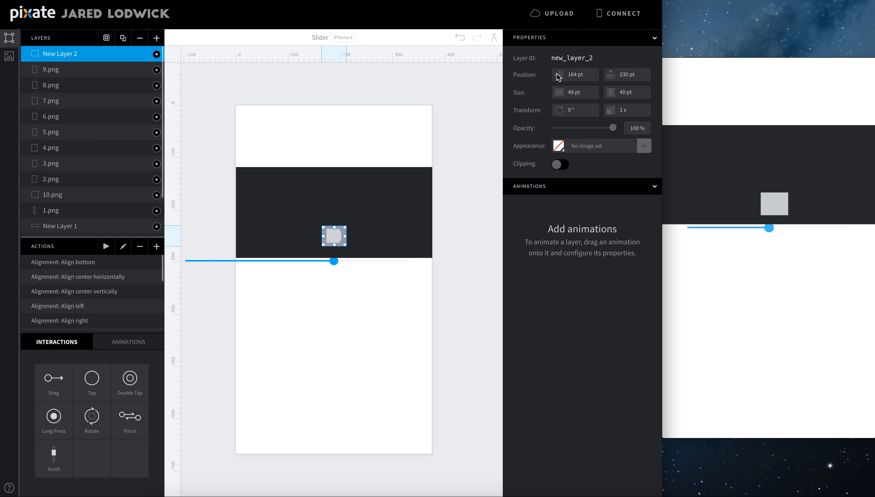
Step: Rename the new container layer to Numbers
{"action": "double_click", "coordinate": [69, 55]}
{"action": "type", "text": "Numbers"}
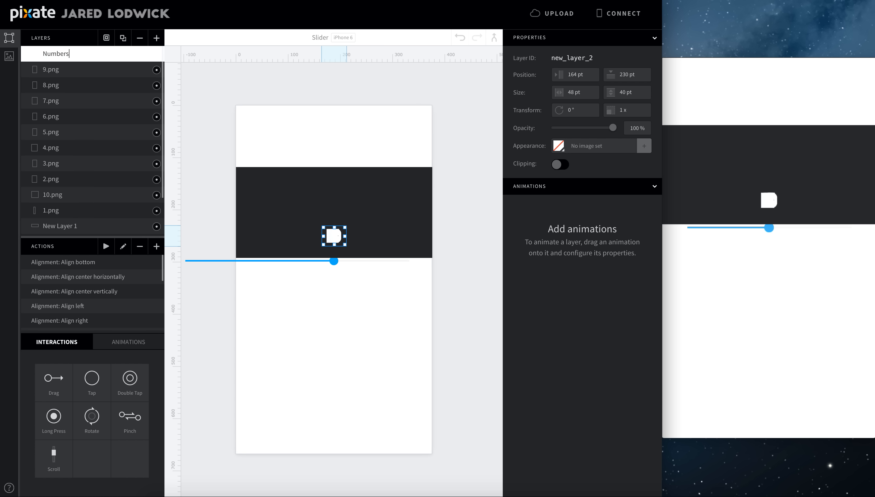
{"action": "key", "text": "Return"}
Step: Nest the layers 1.png through 10.png inside Numbers, and nest Numbers inside the value bg.png layer
{"action": "left_click_drag", "start_coordinate": [59, 71], "coordinate": [50, 110]}
{"action": "left_click_drag", "start_coordinate": [50, 109], "coordinate": [50, 110]}
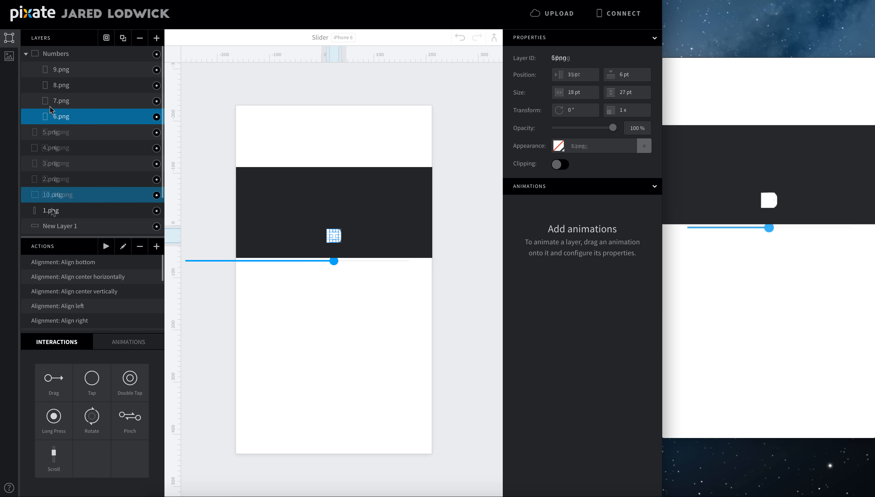
{"action": "left_click_drag", "start_coordinate": [52, 208], "coordinate": [51, 199]}
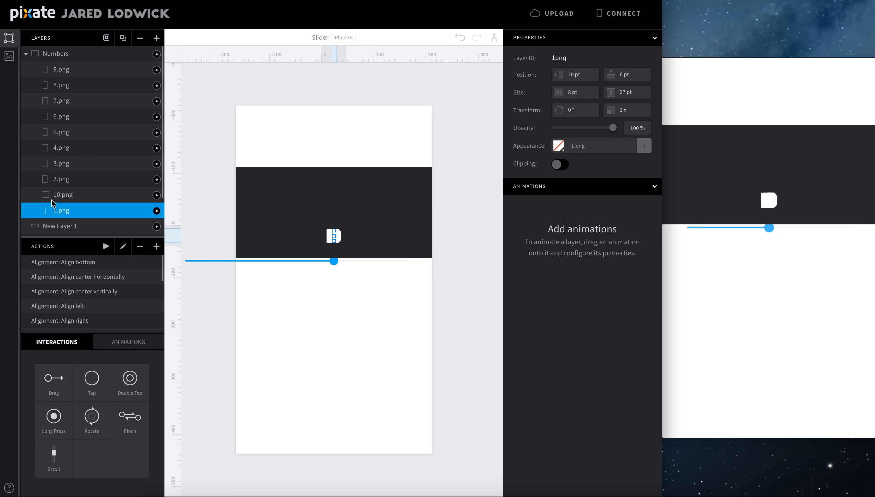
{"action": "left_click", "coordinate": [27, 54]}
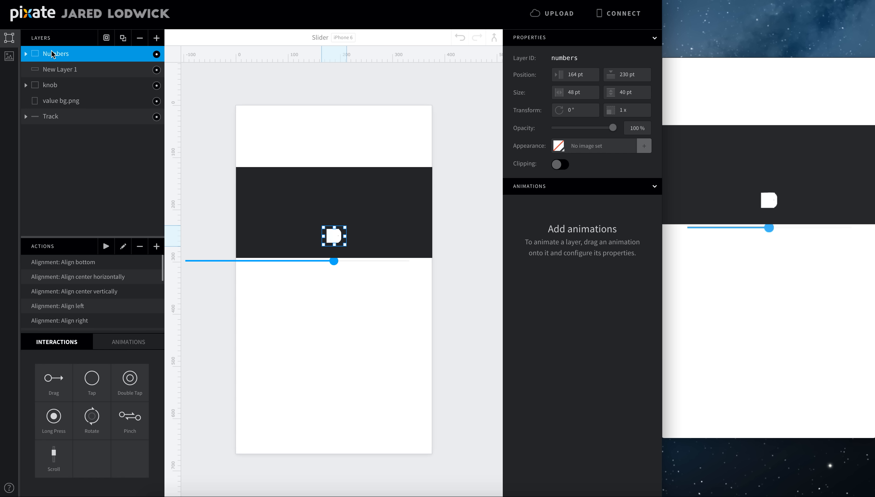
{"action": "left_click_drag", "start_coordinate": [51, 54], "coordinate": [29, 89]}
Step: Move the dark New Layer 1 to the very bottom of the layer stack, below Track
{"action": "left_click_drag", "start_coordinate": [42, 60], "coordinate": [45, 107]}
{"action": "key", "text": "ctrl+z"}
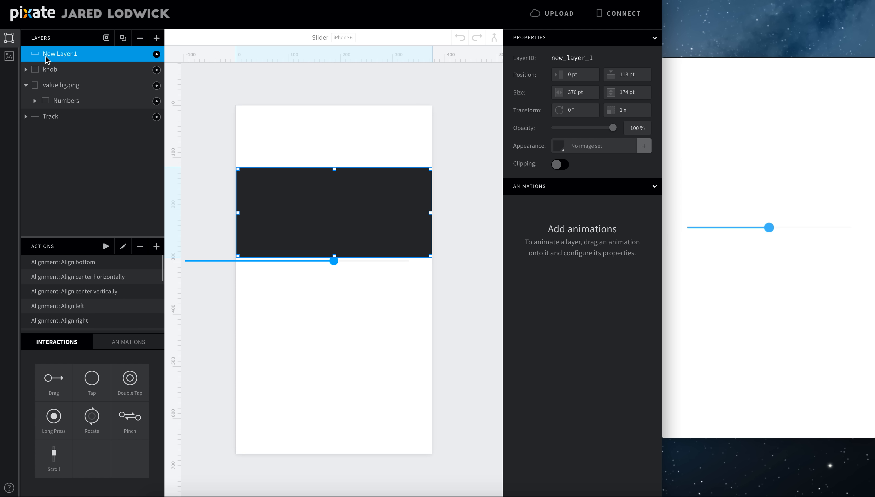
{"action": "left_click_drag", "start_coordinate": [48, 55], "coordinate": [45, 112]}
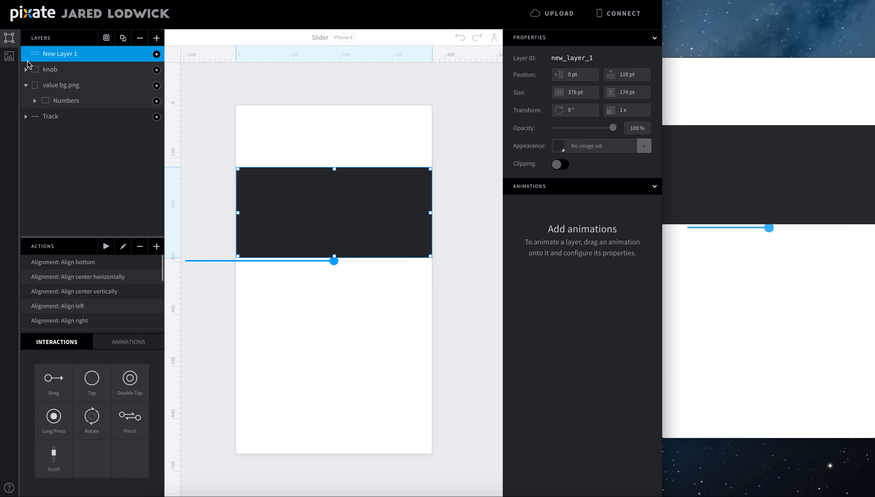
{"action": "left_click", "coordinate": [26, 85]}
{"action": "left_click_drag", "start_coordinate": [47, 56], "coordinate": [37, 95]}
{"action": "left_click_drag", "start_coordinate": [36, 94], "coordinate": [36, 78]}
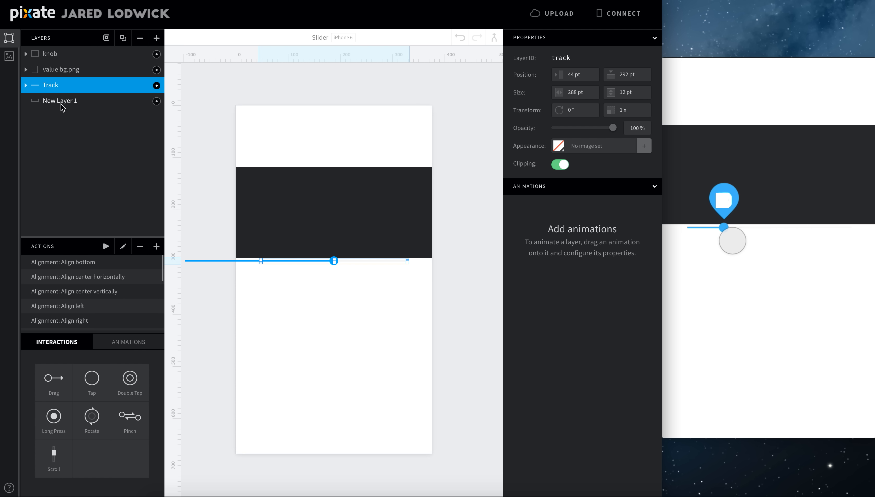
Step: Nudge the Numbers layer inside value bg.png to 4 pt, 8 pt and test the knob drag in the preview
{"action": "left_click", "coordinate": [27, 70]}
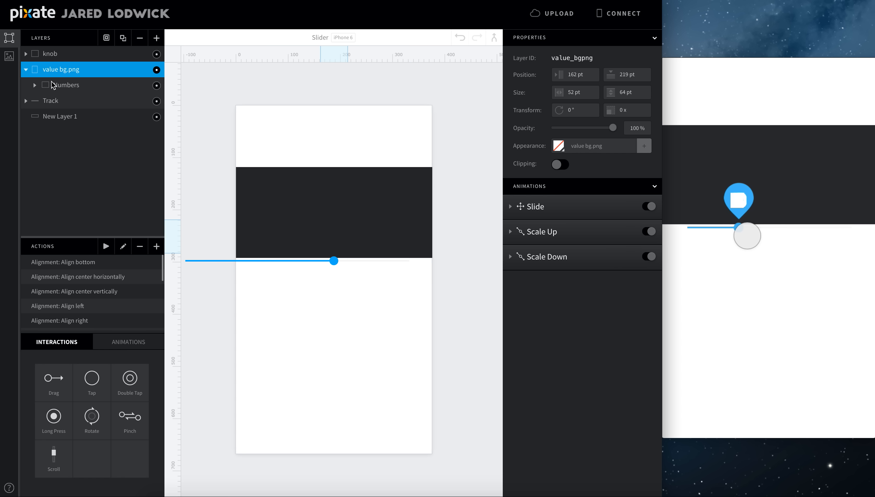
{"action": "left_click", "coordinate": [56, 85]}
{"action": "key", "text": "Up"}
{"action": "key", "text": "Up"}
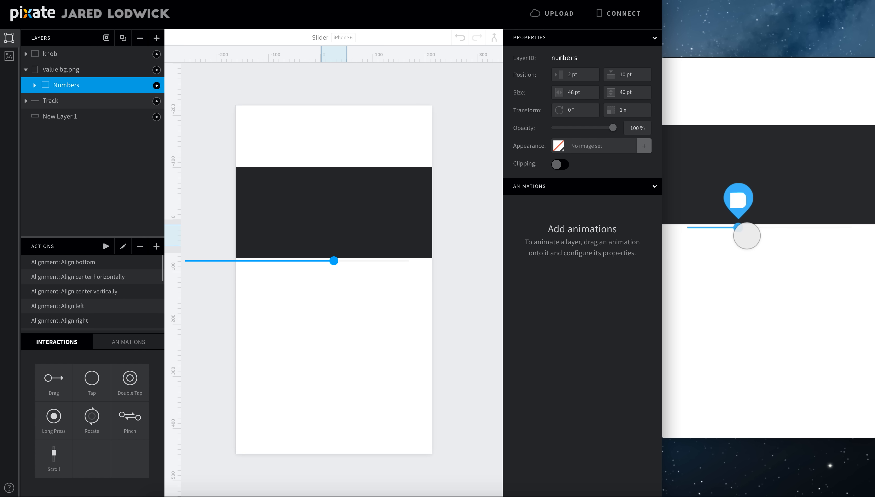
{"action": "key", "text": "Right"}
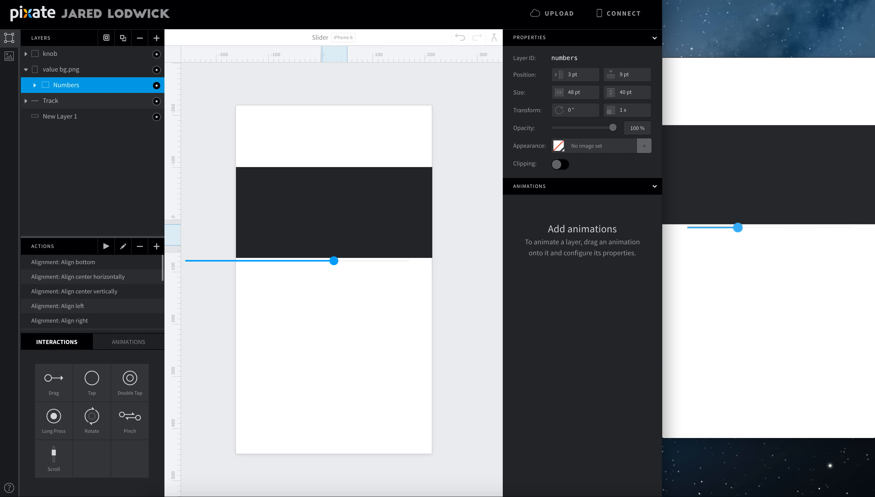
{"action": "key", "text": "Right"}
{"action": "key", "text": "Up"}
{"action": "mouse_move", "coordinate": [760, 235]}
{"action": "left_mouse_down"}
{"action": "mouse_move", "coordinate": [735, 235]}
{"action": "mouse_move", "coordinate": [750, 235]}
{"action": "mouse_move", "coordinate": [726, 249]}
{"action": "mouse_move", "coordinate": [750, 242]}
{"action": "left_mouse_up"}
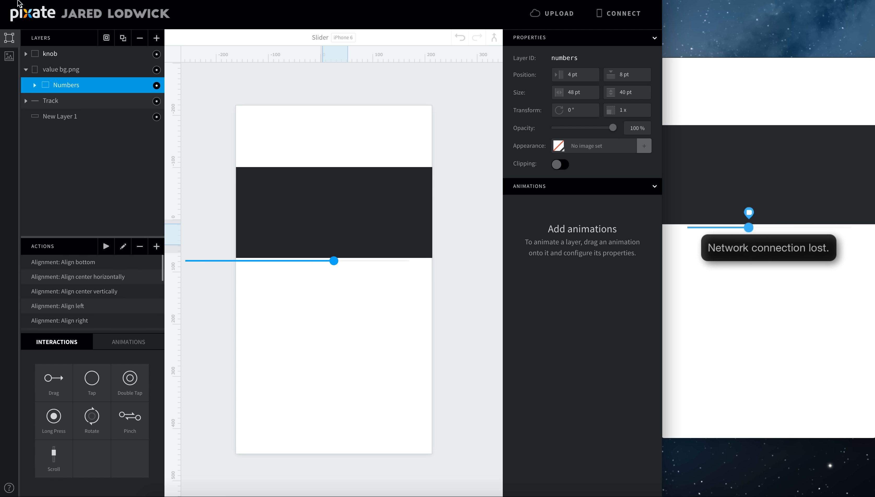
Step: Set the opacity of all ten number layers, 1.png through 10.png inside Numbers, to 0%
{"action": "left_click", "coordinate": [35, 85]}
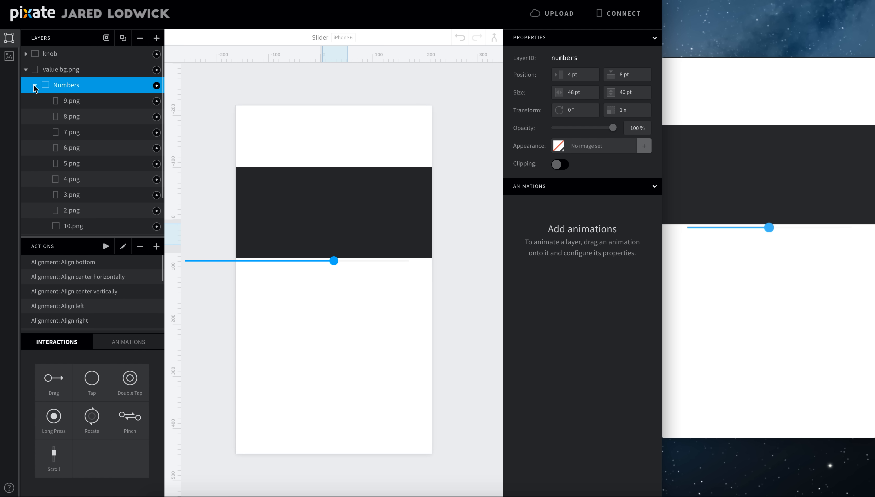
{"action": "left_click", "coordinate": [94, 101]}
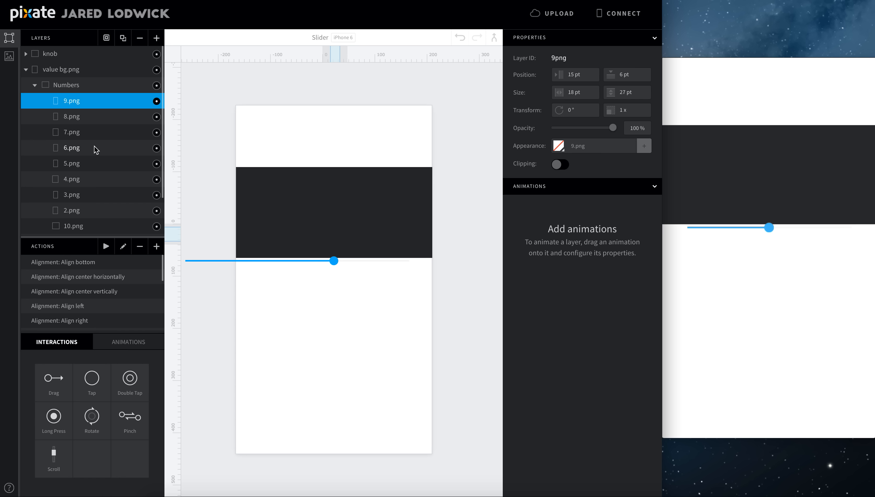
{"action": "scroll", "coordinate": [93, 147], "scroll_direction": "down", "scroll_amount": 1}
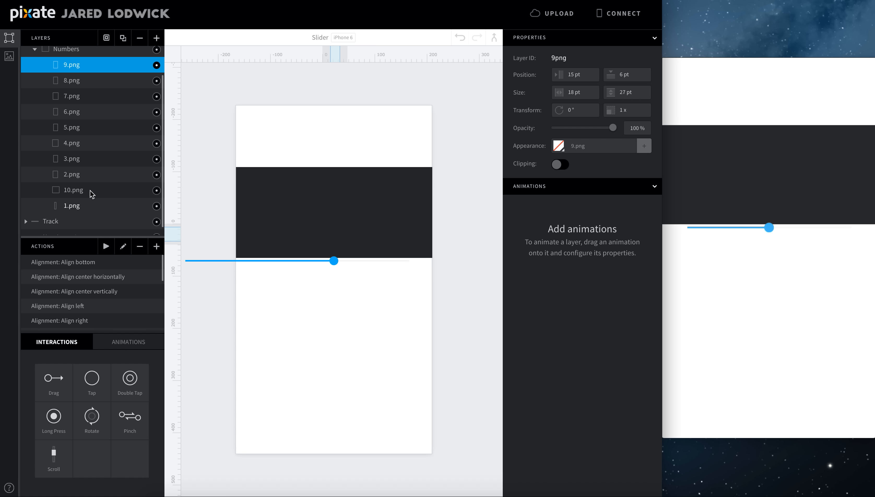
{"action": "left_click", "coordinate": [85, 81], "text": "shift"}
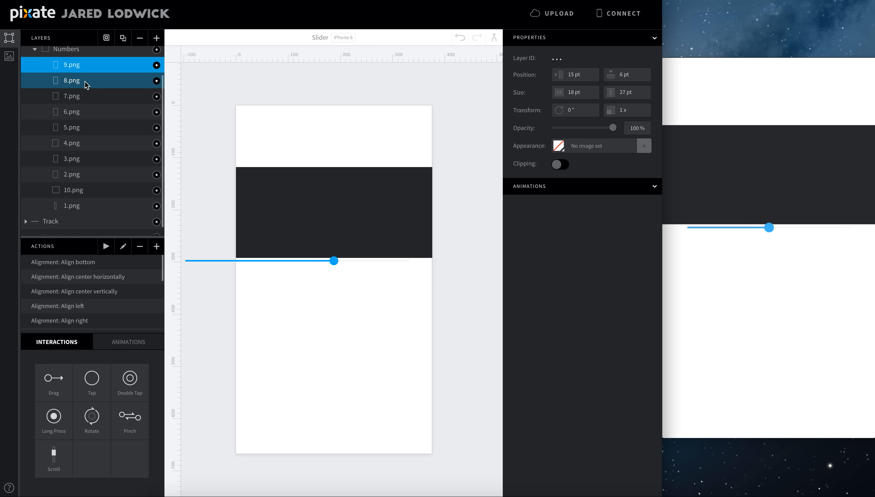
{"action": "left_click", "coordinate": [86, 99], "text": "shift"}
{"action": "left_click", "coordinate": [86, 114], "text": "shift"}
{"action": "left_click", "coordinate": [88, 131], "text": "shift"}
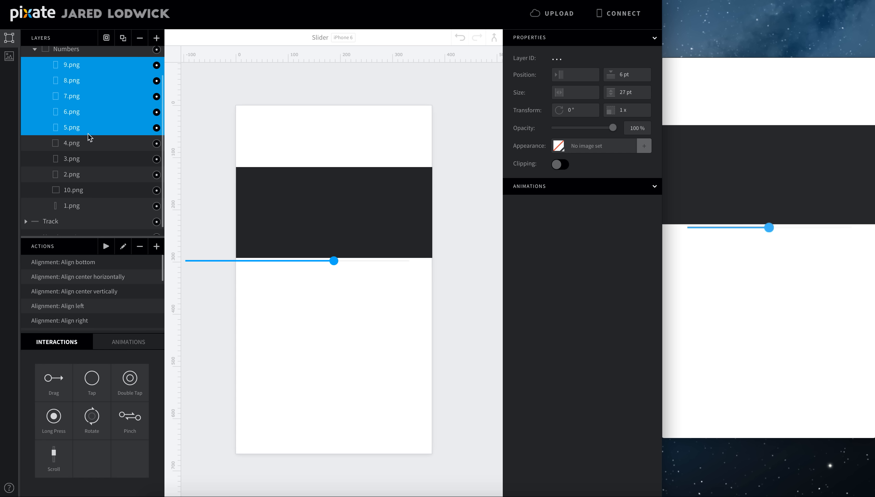
{"action": "left_click", "coordinate": [89, 144], "text": "shift"}
{"action": "left_click", "coordinate": [90, 159], "text": "shift"}
{"action": "left_click", "coordinate": [91, 174], "text": "shift"}
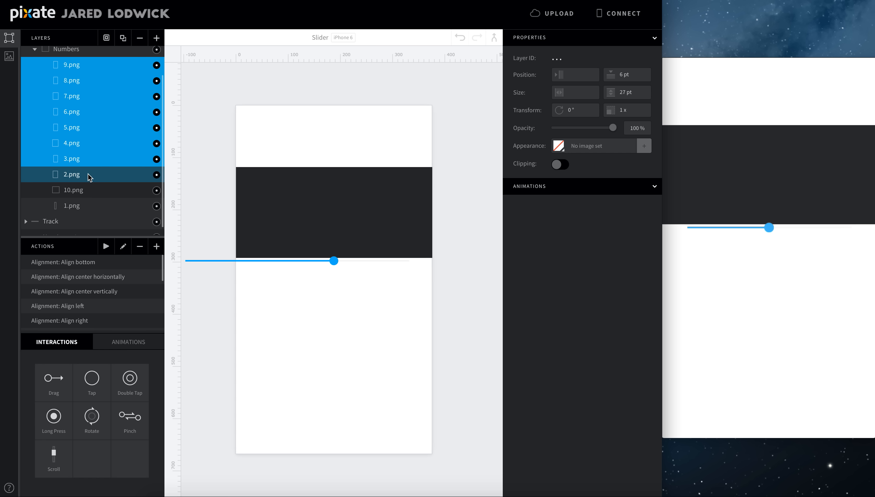
{"action": "left_click", "coordinate": [89, 190], "text": "shift"}
{"action": "left_click", "coordinate": [88, 205], "text": "shift"}
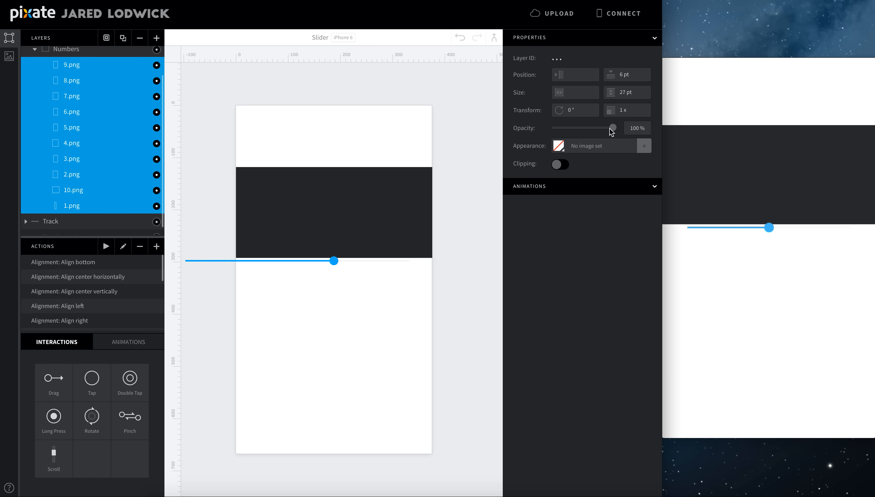
{"action": "left_click_drag", "start_coordinate": [612, 127], "coordinate": [523, 137]}
Step: Add a Fade animation to the 1.png and 9.png layers inside Numbers
{"action": "left_click", "coordinate": [120, 343]}
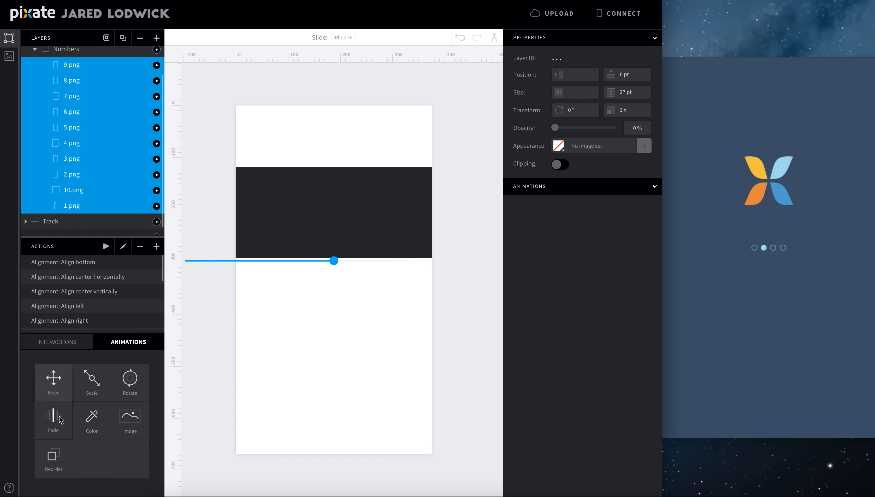
{"action": "left_click_drag", "start_coordinate": [61, 420], "coordinate": [68, 200]}
{"action": "left_click", "coordinate": [75, 189]}
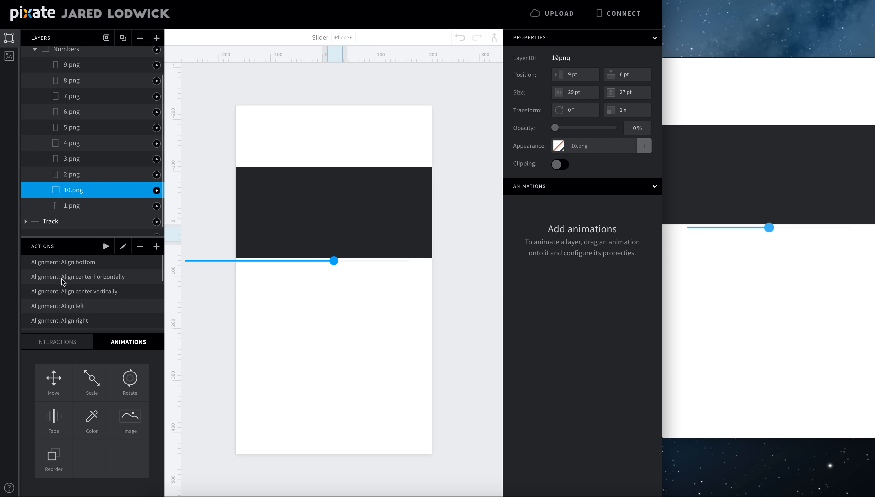
{"action": "left_click_drag", "start_coordinate": [54, 418], "coordinate": [62, 71]}
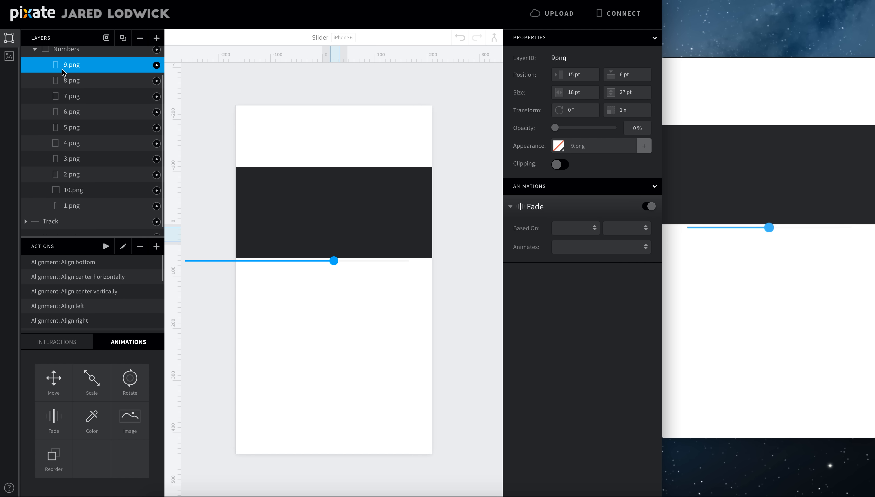
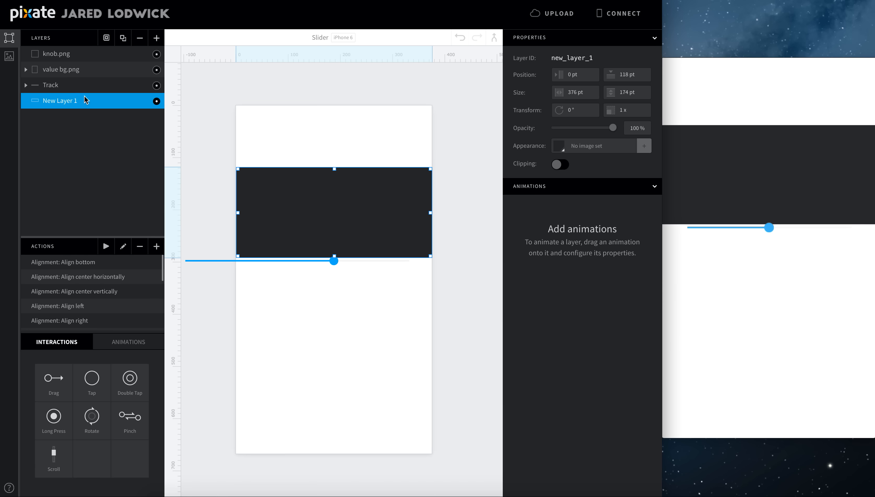
Step: Rename the knob.png layer to knob
{"action": "left_click", "coordinate": [81, 55]}
{"action": "double_click", "coordinate": [80, 55]}
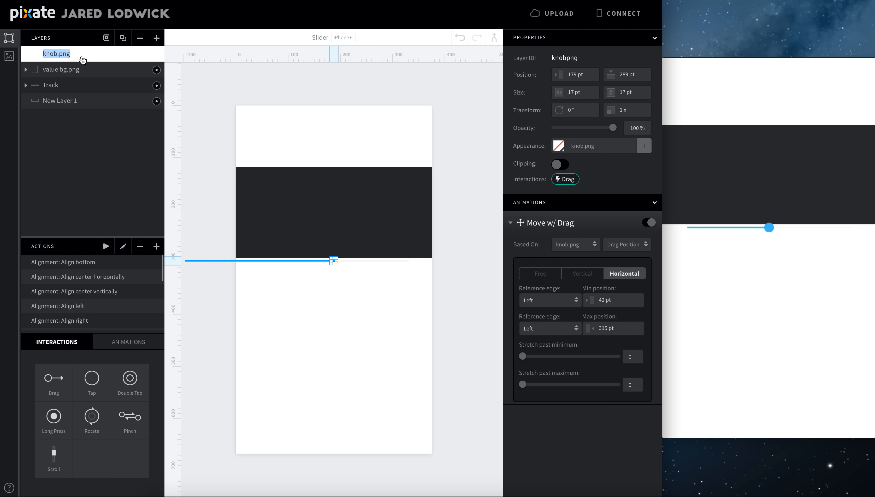
{"action": "type", "text": "knob"}
{"action": "key", "text": "Return"}
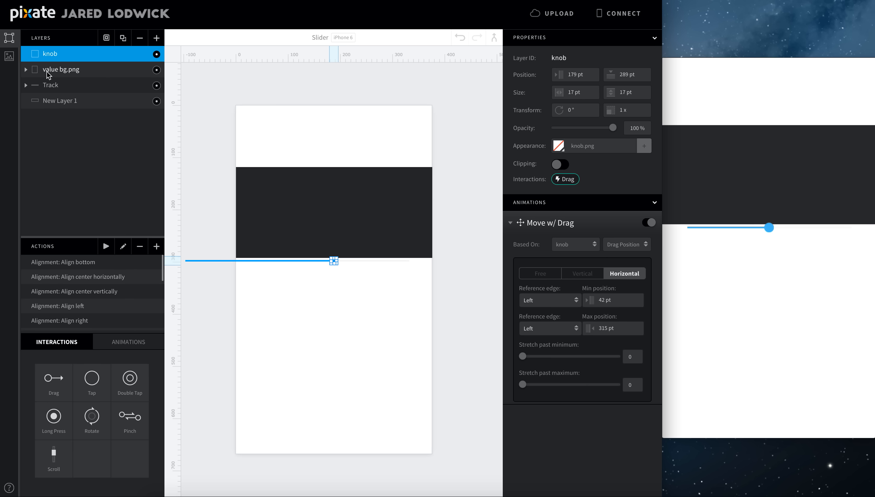
Step: Base the Fade on layer 1.png on the knob's Drag Position and make it animate with duration to final value
{"action": "left_click", "coordinate": [26, 70]}
{"action": "left_click", "coordinate": [34, 86]}
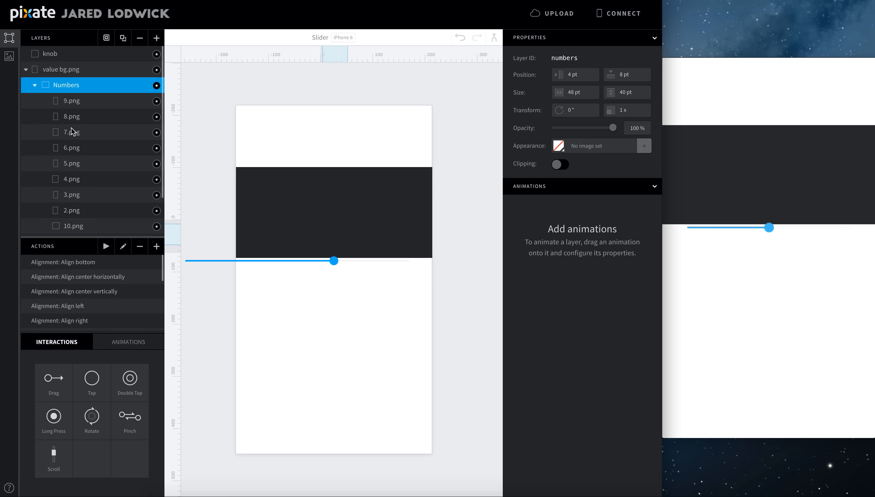
{"action": "scroll", "coordinate": [71, 127], "scroll_direction": "down", "scroll_amount": 2}
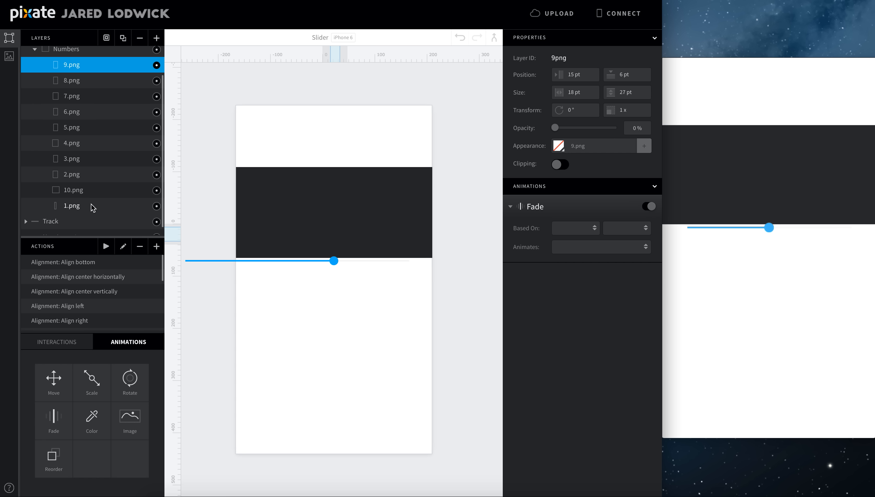
{"action": "left_click", "coordinate": [91, 206]}
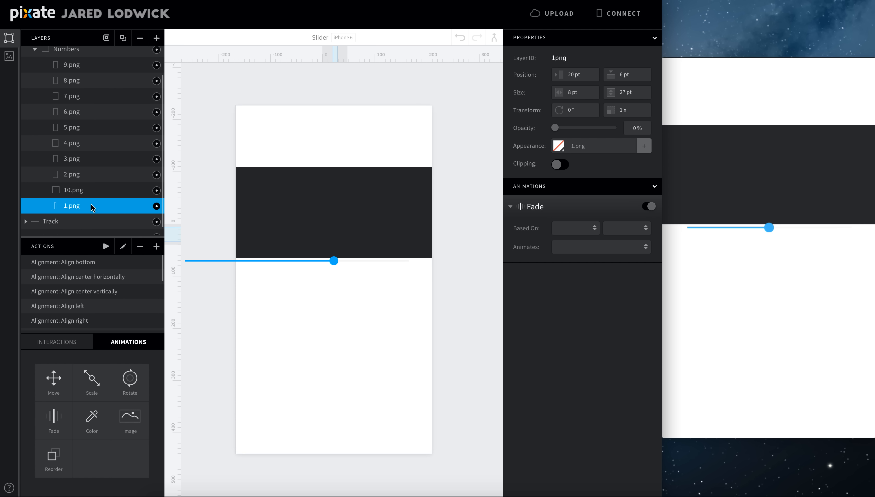
{"action": "left_click", "coordinate": [577, 227]}
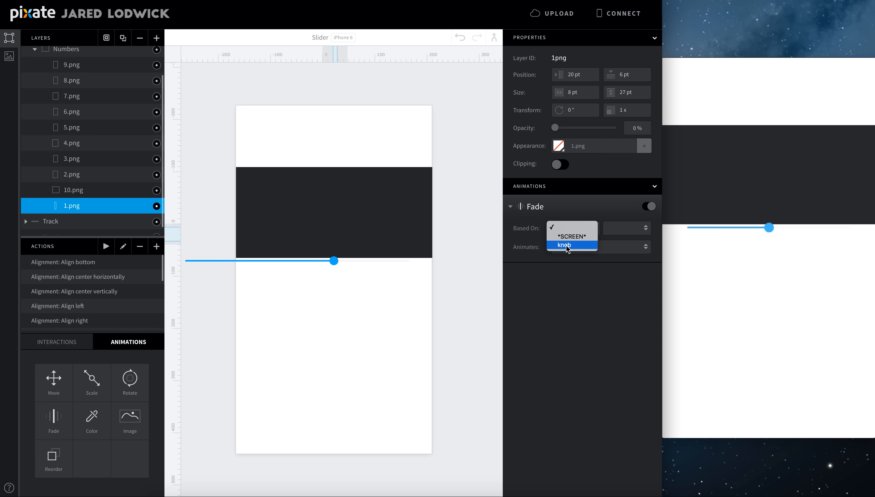
{"action": "left_click", "coordinate": [565, 245]}
{"action": "left_click", "coordinate": [617, 230]}
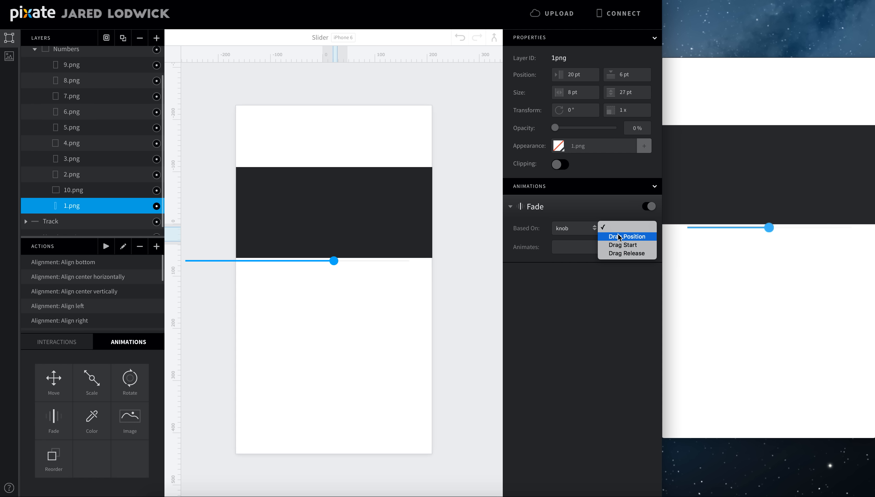
{"action": "left_click", "coordinate": [618, 234]}
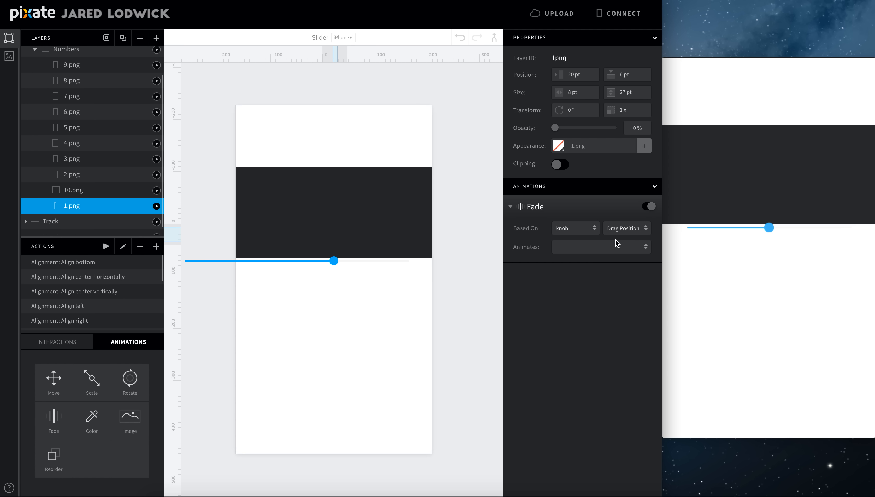
{"action": "left_click", "coordinate": [615, 243]}
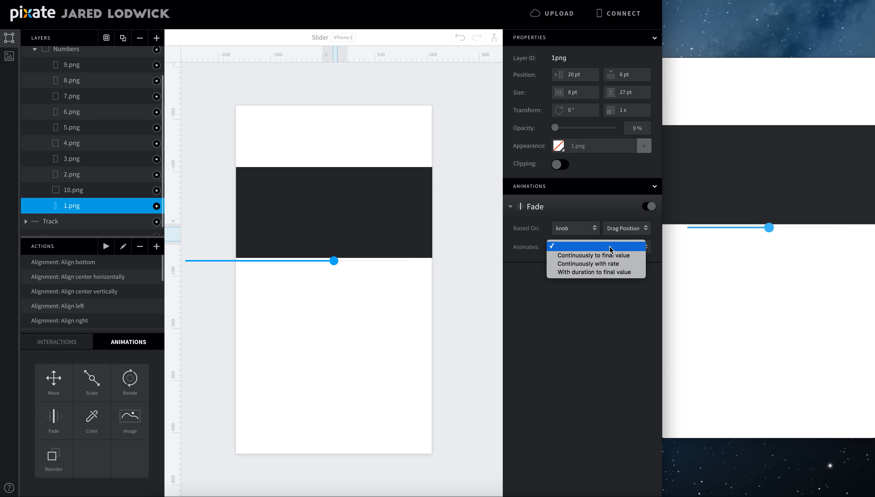
{"action": "left_click", "coordinate": [605, 272]}
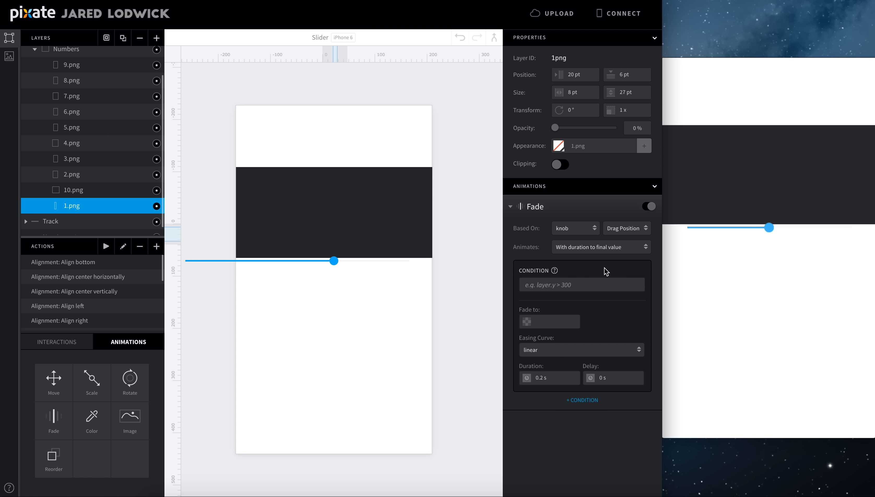
Step: Enter knob.cx > 42 && knob.cx < 72 as the condition of 1.png's Fade
{"action": "left_click", "coordinate": [583, 283]}
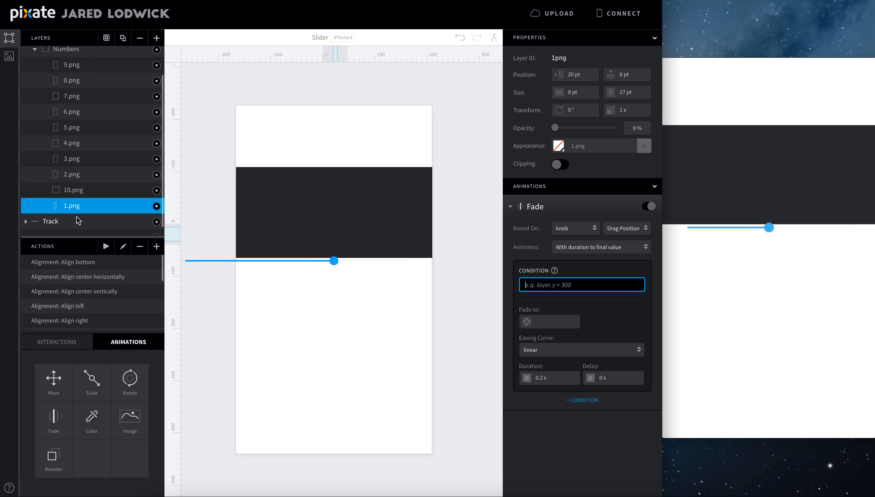
{"action": "type", "text": "knob.cx"}
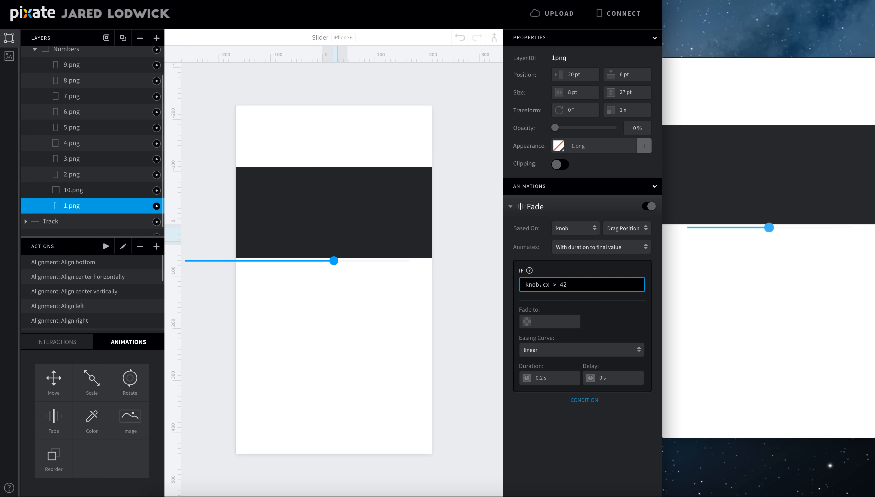
{"action": "type", "text": "> 42 && knob.cd < 72"}
Step: Make 1.png fade to 100% with a 0 s duration and test it by moving the preview knob to the track's low end
{"action": "left_click", "coordinate": [558, 318]}
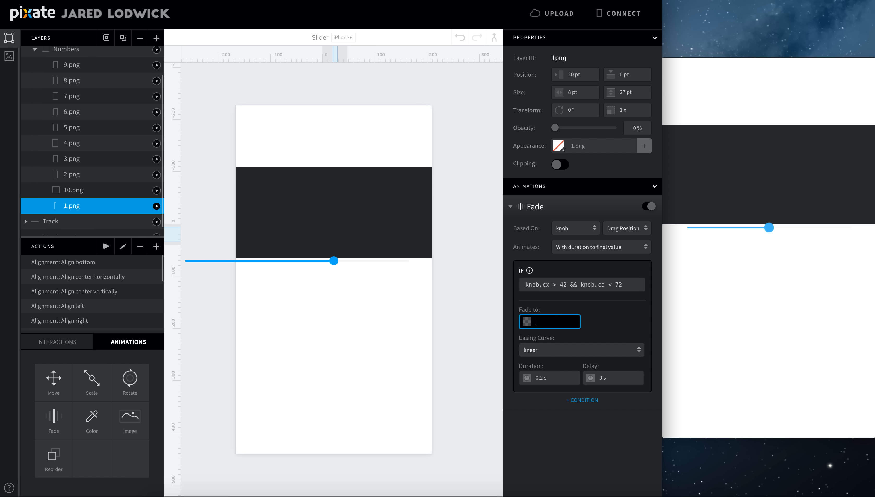
{"action": "type", "text": "100"}
{"action": "left_click", "coordinate": [551, 379]}
{"action": "type", "text": "0"}
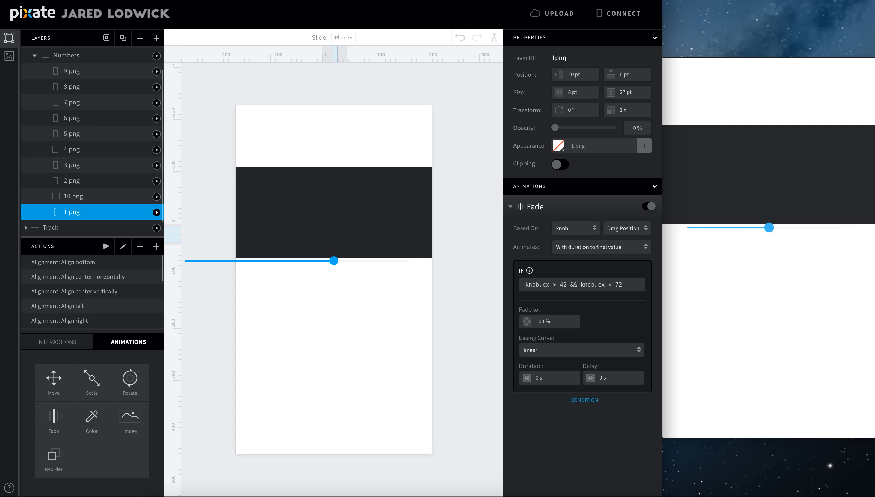
{"action": "left_click_drag", "start_coordinate": [769, 227], "coordinate": [690, 235]}
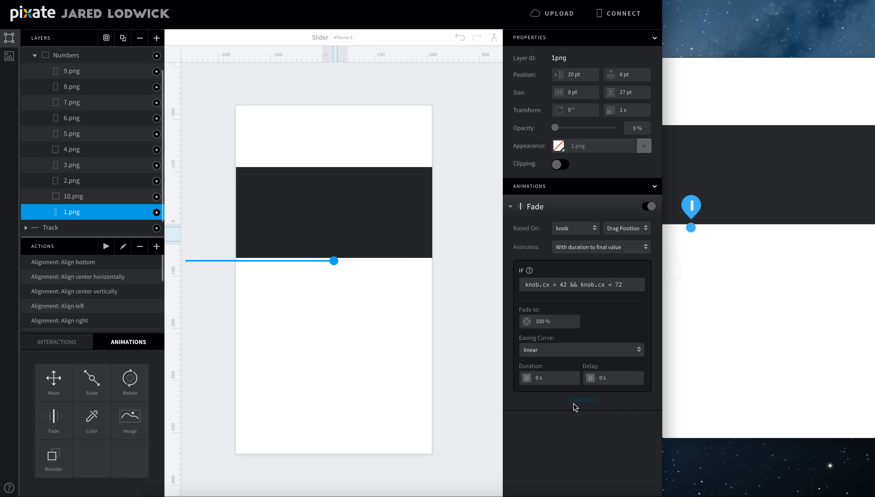
Step: Add a second condition to 1.png's Fade, reusing the first expression changed to knob.cx < 42 or knob.cx > 72
{"action": "left_click", "coordinate": [573, 403]}
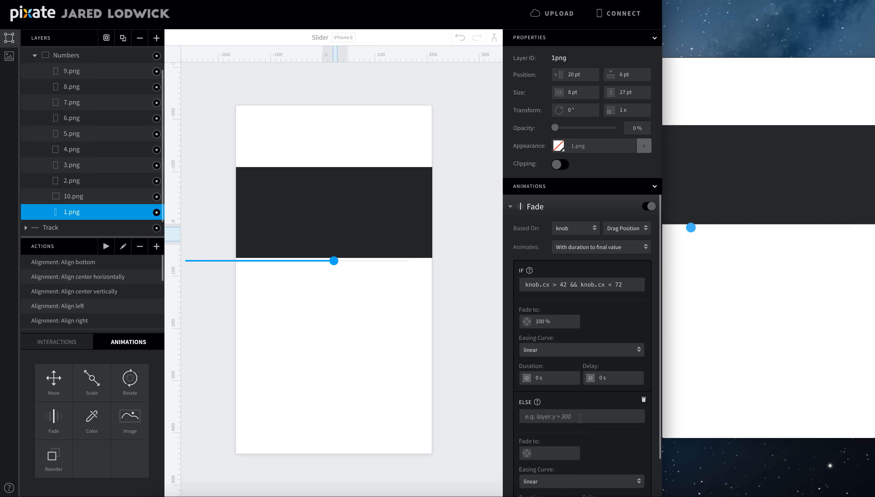
{"action": "left_click", "coordinate": [577, 284]}
{"action": "key", "text": "ctrl+c"}
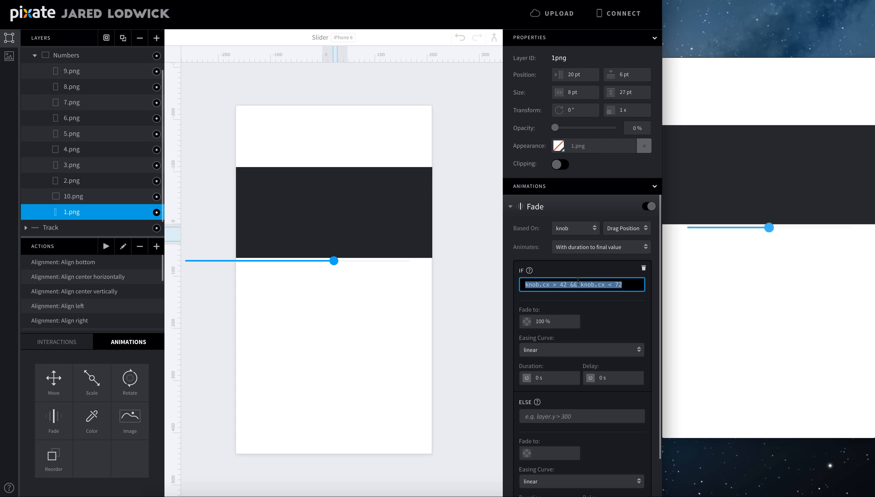
{"action": "scroll", "coordinate": [576, 347], "scroll_direction": "down", "scroll_amount": 2}
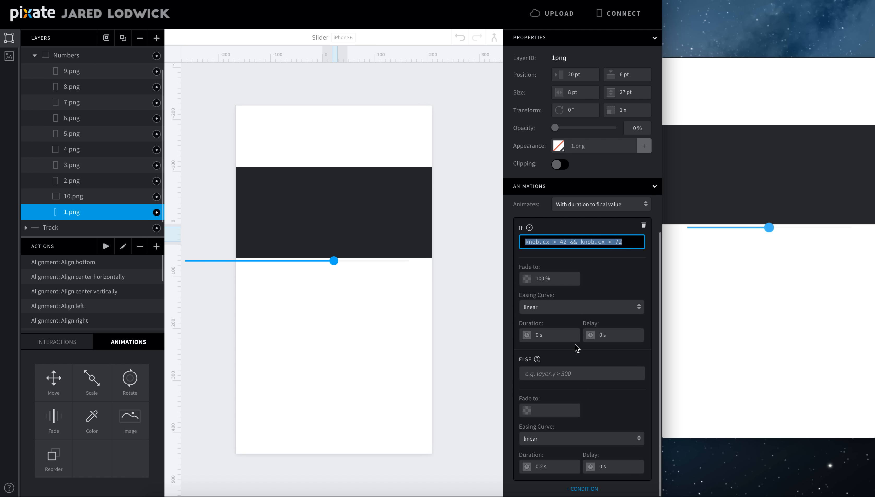
{"action": "left_click", "coordinate": [570, 370]}
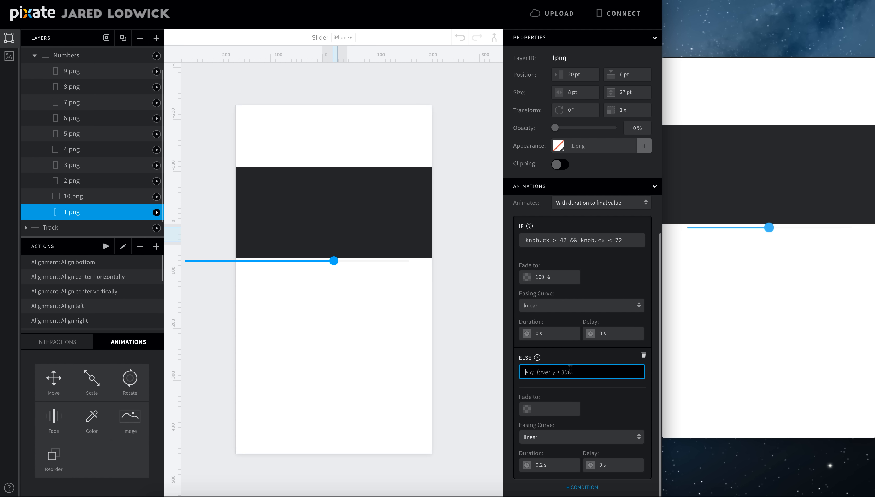
{"action": "key", "text": "ctrl+v"}
{"action": "key", "text": "BackSpace"}
{"action": "type", "text": "<"}
{"action": "left_click", "coordinate": [612, 371]}
{"action": "key", "text": "BackSpace"}
{"action": "type", "text": ">"}
{"action": "left_click", "coordinate": [577, 370]}
{"action": "key", "text": "BackSpace"}
{"action": "key", "text": "BackSpace"}
{"action": "type", "text": "ora"}
{"action": "key", "text": "BackSpace"}
Step: Set the second condition to fade to 0% with a 0 s duration, and test the knob drag in the preview
{"action": "left_click", "coordinate": [550, 412]}
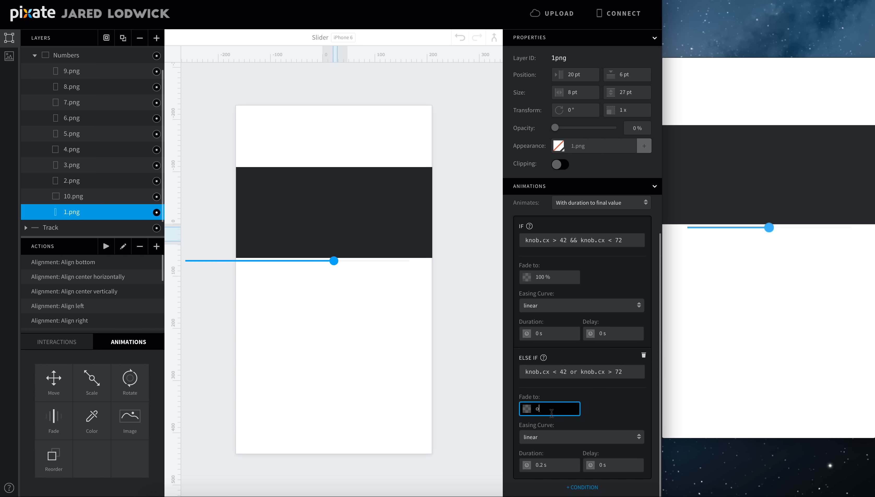
{"action": "left_click", "coordinate": [558, 465]}
{"action": "type", "text": "o"}
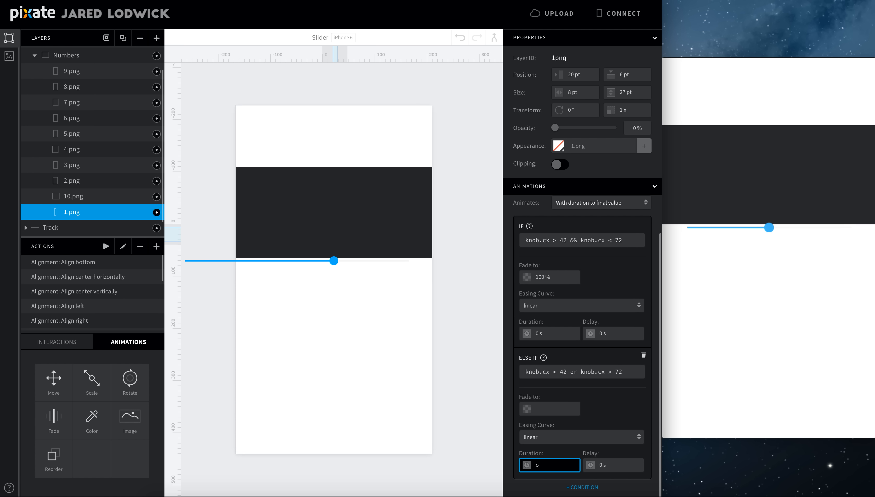
{"action": "key", "text": "Return"}
{"action": "left_click", "coordinate": [550, 469]}
{"action": "type", "text": "0"}
{"action": "key", "text": "Return"}
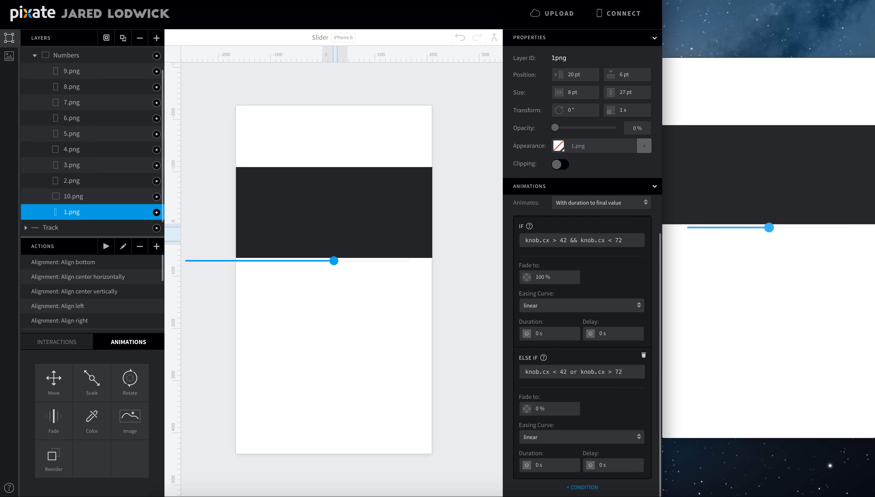
{"action": "left_click_drag", "start_coordinate": [768, 228], "coordinate": [792, 228]}
{"action": "scroll", "coordinate": [544, 367], "scroll_direction": "up", "scroll_amount": 1}
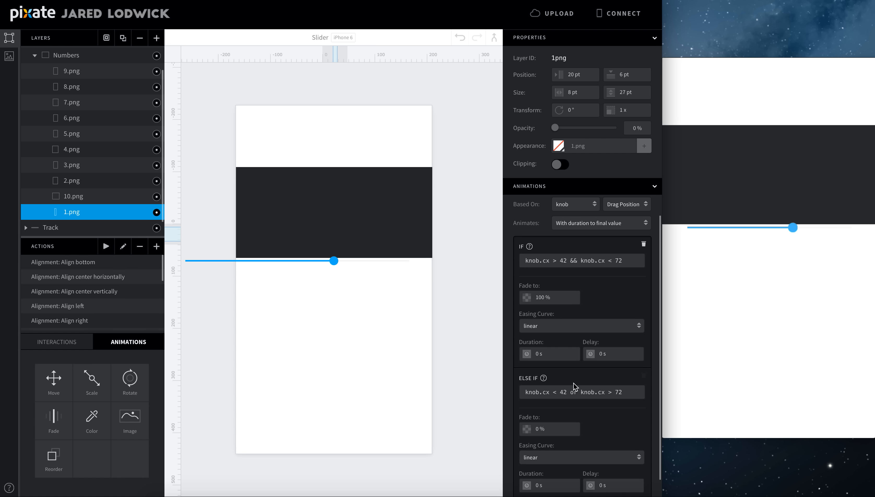
Step: Move the 10.png layer to the top of the Numbers group, above 9.png
{"action": "left_click_drag", "start_coordinate": [88, 190], "coordinate": [62, 67]}
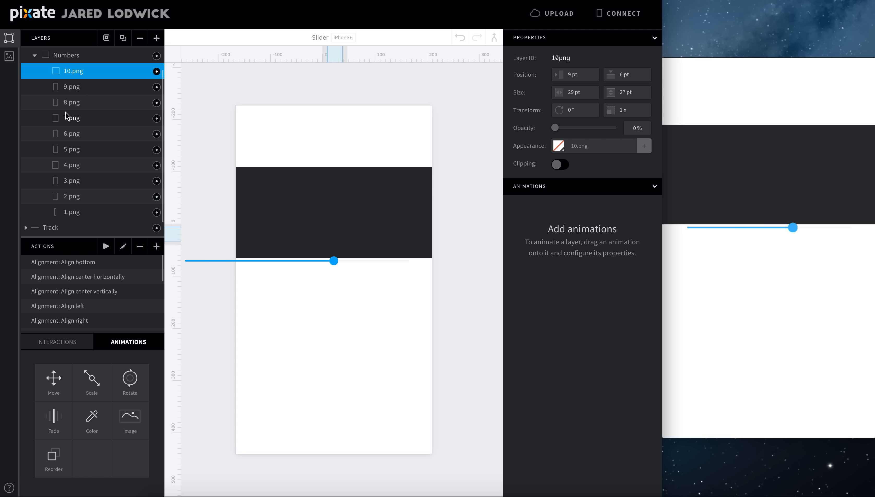
Step: Copy the first condition expression from 1.png's Fade animation
{"action": "left_click", "coordinate": [94, 212]}
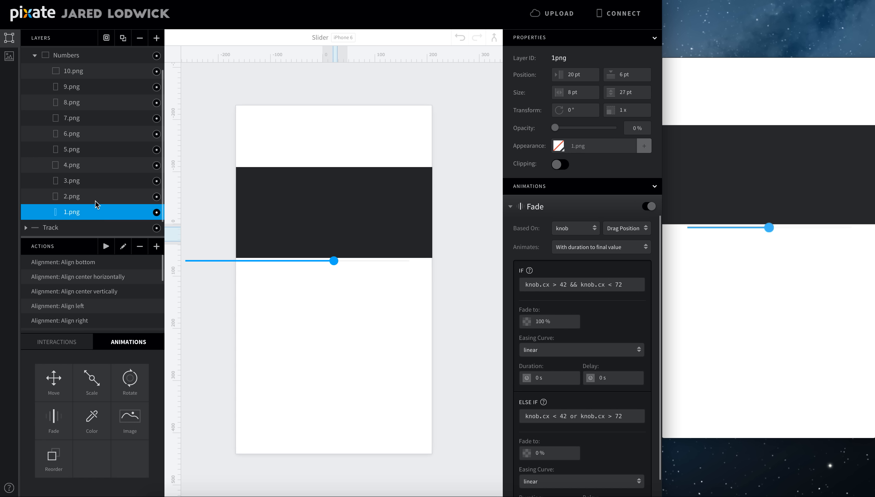
{"action": "left_click", "coordinate": [588, 283]}
{"action": "key", "text": "ctrl+c"}
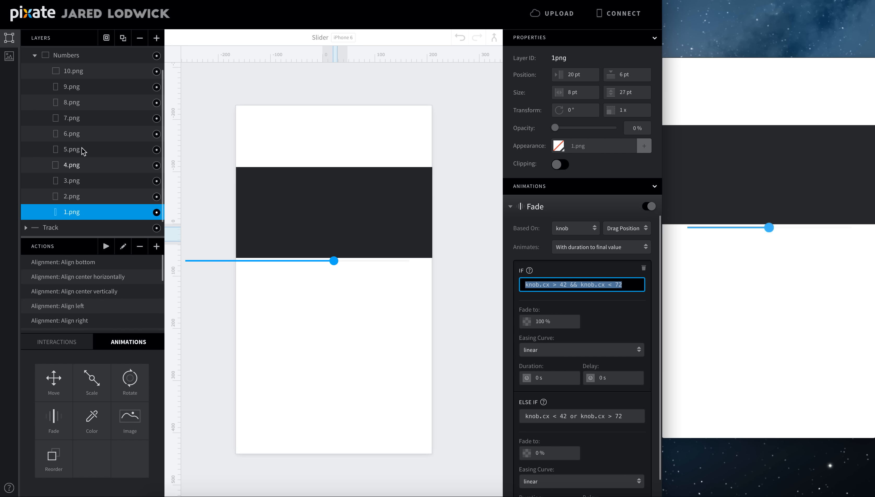
Step: Base 2.png's Fade on the knob's Drag Position and have it animate with duration to final value
{"action": "left_click", "coordinate": [92, 196]}
{"action": "left_click", "coordinate": [573, 229]}
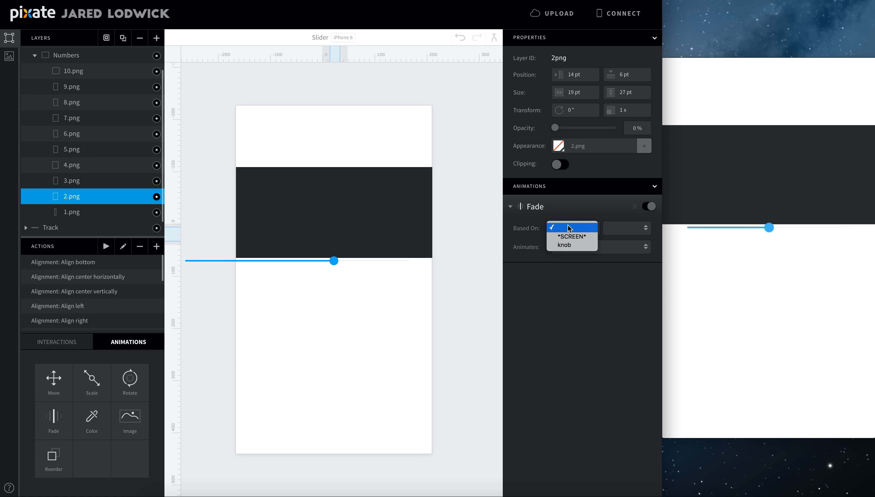
{"action": "left_click", "coordinate": [562, 245]}
{"action": "left_click", "coordinate": [625, 231]}
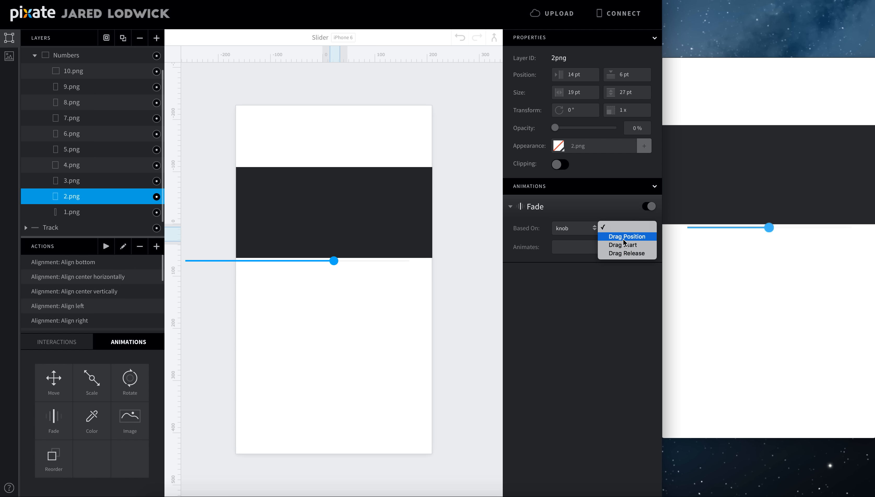
{"action": "left_click", "coordinate": [623, 236]}
{"action": "left_click", "coordinate": [612, 255]}
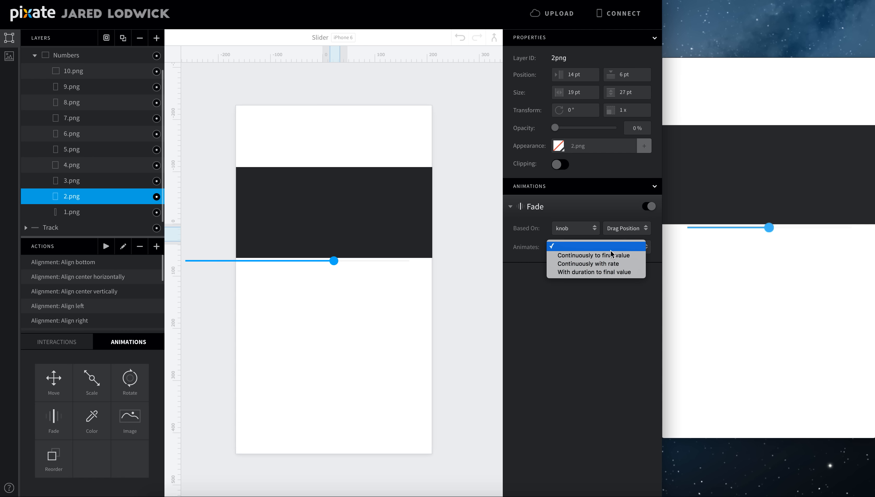
{"action": "left_click", "coordinate": [601, 271]}
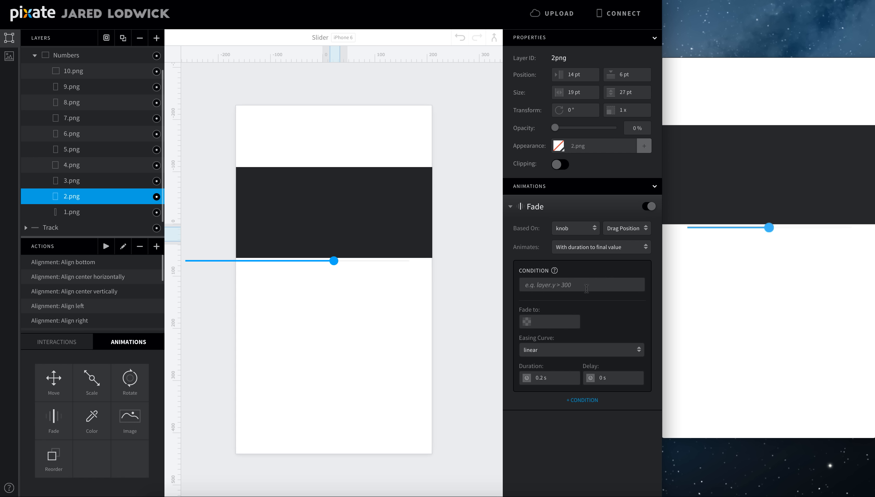
Step: Give 2.png's Fade the condition knob.cx > 72 && knob.cx < 102, adapted from the copied expression, and fade to 100%
{"action": "left_click", "coordinate": [587, 287]}
{"action": "key", "text": "ctrl+v"}
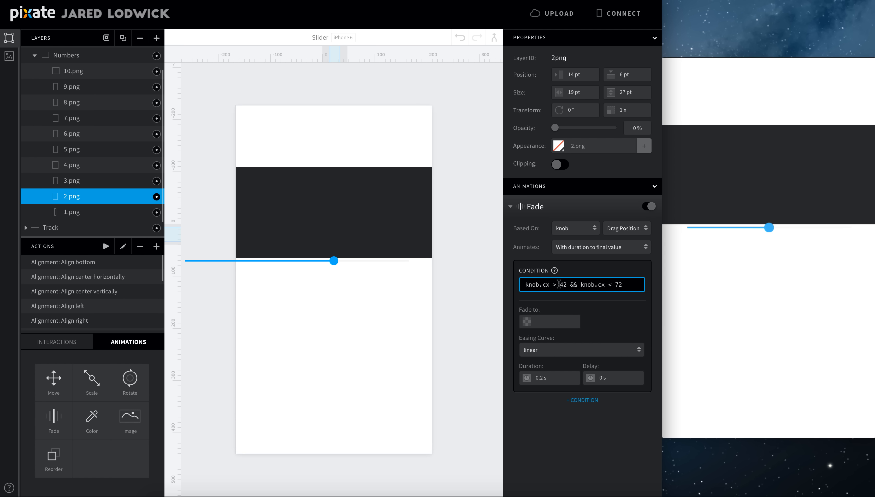
{"action": "left_click", "coordinate": [556, 323]}
{"action": "type", "text": "100"}
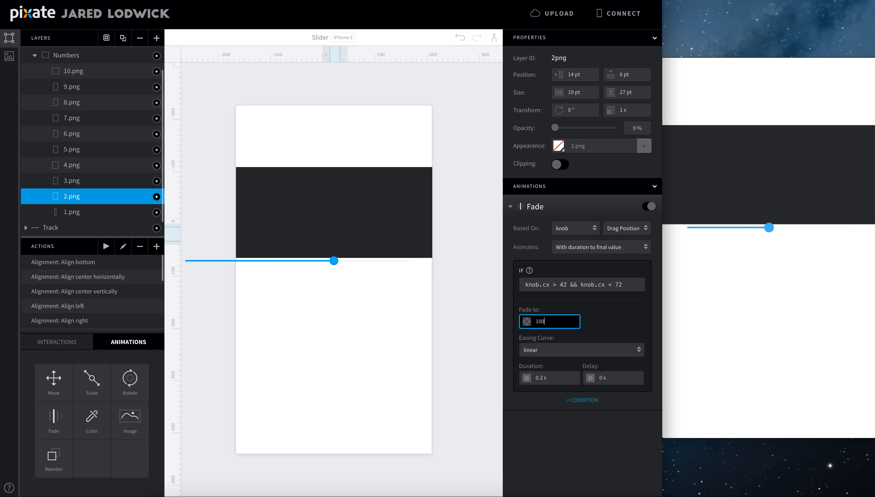
{"action": "left_click", "coordinate": [564, 284]}
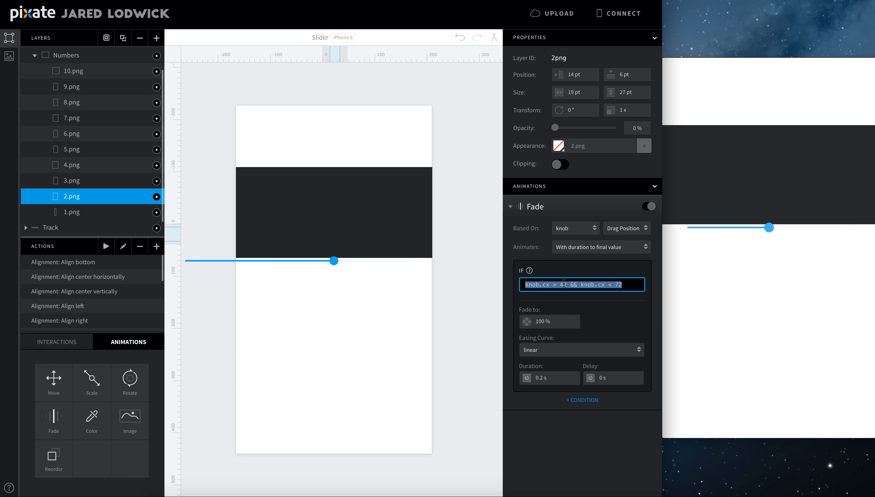
{"action": "left_click", "coordinate": [564, 284]}
{"action": "key", "text": "BackSpace"}
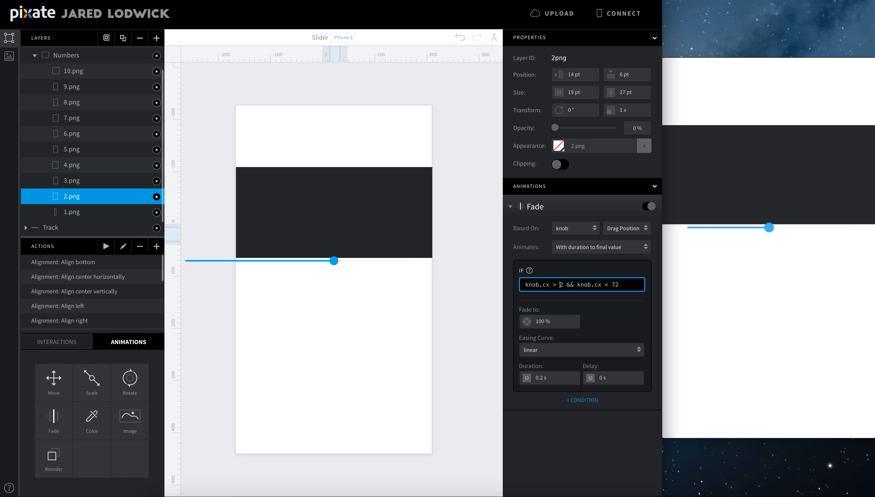
{"action": "type", "text": "7"}
{"action": "key", "text": "BackSpace"}
{"action": "type", "text": "10"}
Step: Set the duration of 2.png's first Fade condition to 0 s
{"action": "left_click", "coordinate": [557, 374]}
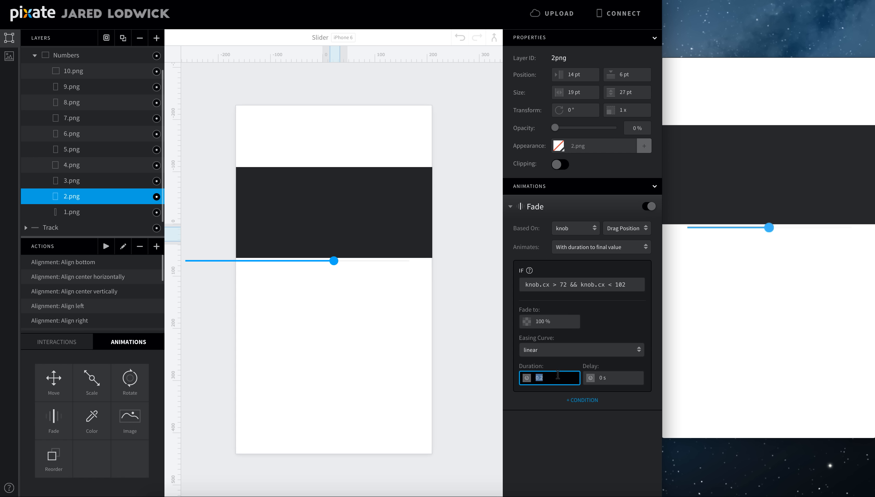
{"action": "type", "text": "0"}
{"action": "key", "text": "Return"}
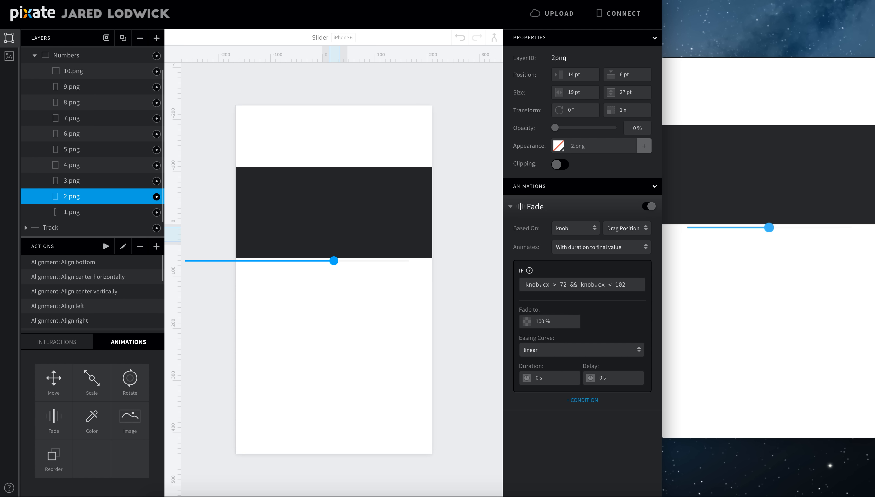
Step: Add a second condition to 2.png's Fade, reusing the first expression changed to knob.cx < 72 or knob.cx > 102
{"action": "left_click", "coordinate": [588, 401]}
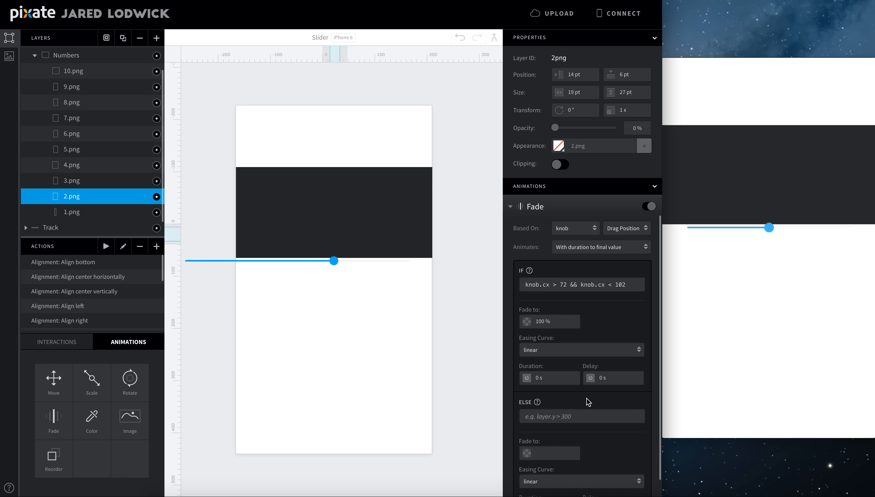
{"action": "left_click", "coordinate": [573, 284]}
{"action": "key", "text": "ctrl+c"}
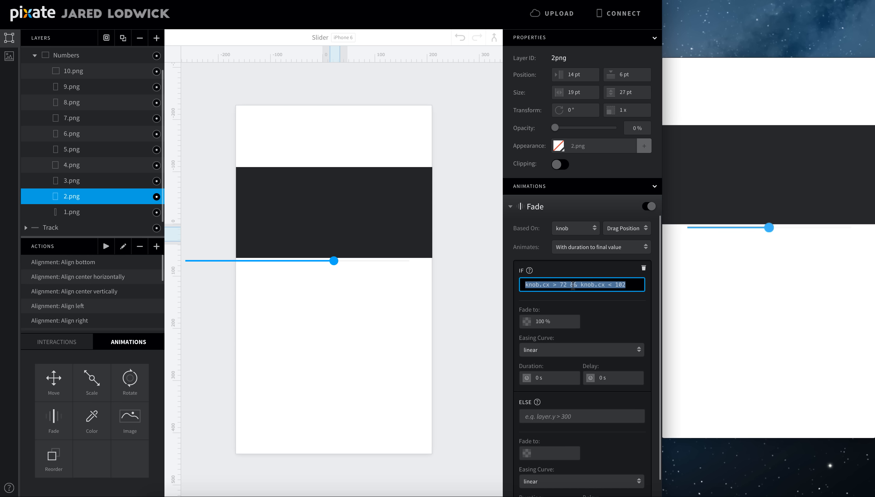
{"action": "scroll", "coordinate": [572, 285], "scroll_direction": "down", "scroll_amount": 3}
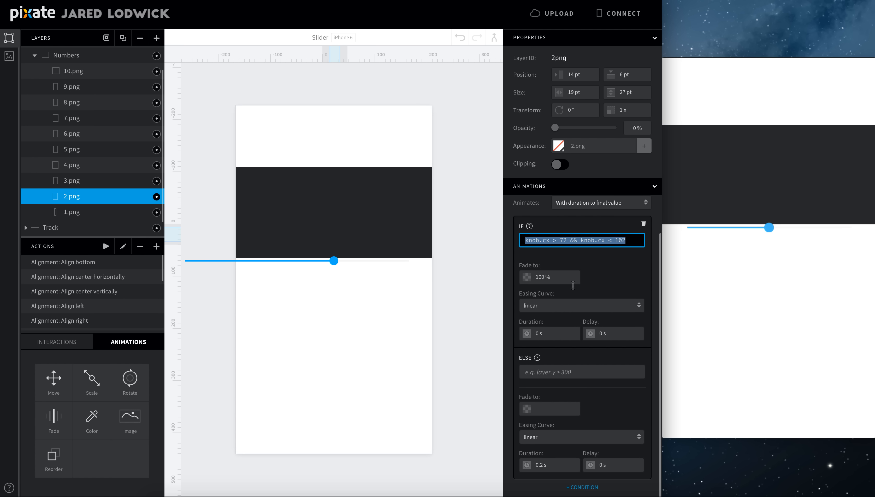
{"action": "left_click", "coordinate": [557, 371]}
{"action": "key", "text": "ctrl+v"}
{"action": "left_click", "coordinate": [557, 371]}
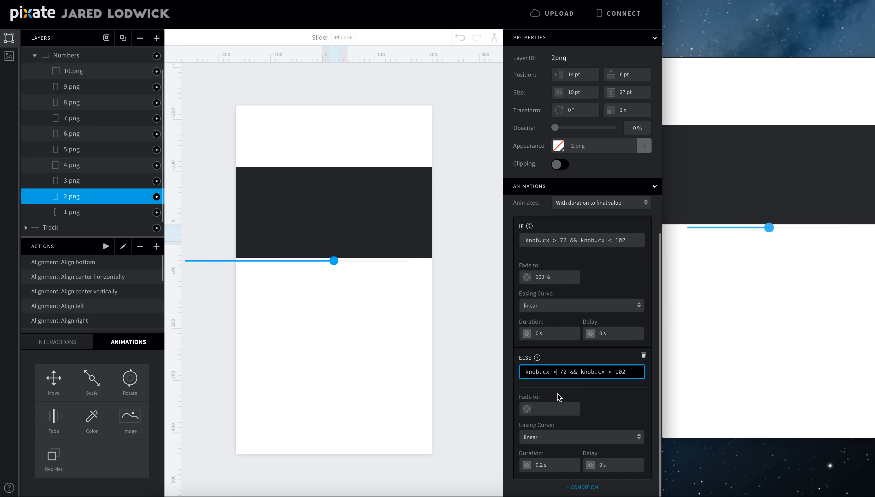
{"action": "key", "text": "BackSpace"}
{"action": "type", "text": "<"}
{"action": "left_click", "coordinate": [611, 370]}
{"action": "key", "text": "BackSpace"}
{"action": "type", "text": ">"}
{"action": "left_click_drag", "start_coordinate": [578, 372], "coordinate": [569, 372]}
{"action": "type", "text": "or"}
Step: Make 2.png's second condition fade to 0% with a 0 s duration
{"action": "left_click", "coordinate": [568, 410]}
{"action": "type", "text": "0"}
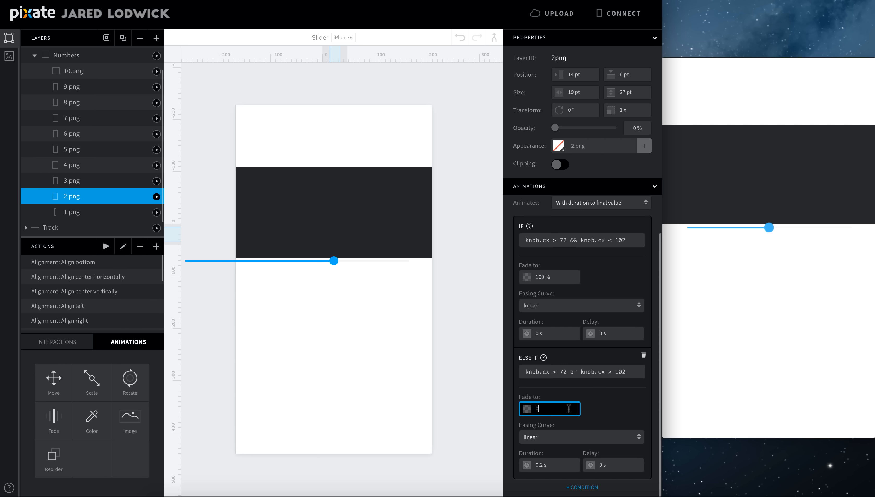
{"action": "left_click", "coordinate": [557, 460]}
{"action": "type", "text": "0"}
{"action": "key", "text": "Return"}
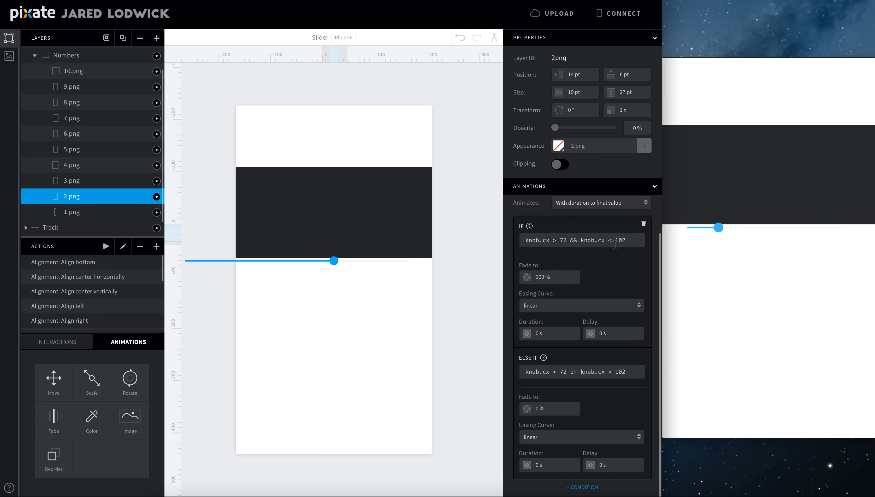
Step: Review the Fade conditions of 2.png and 10.png, and test the bubble's numbers by moving the preview knob
{"action": "left_click", "coordinate": [569, 238]}
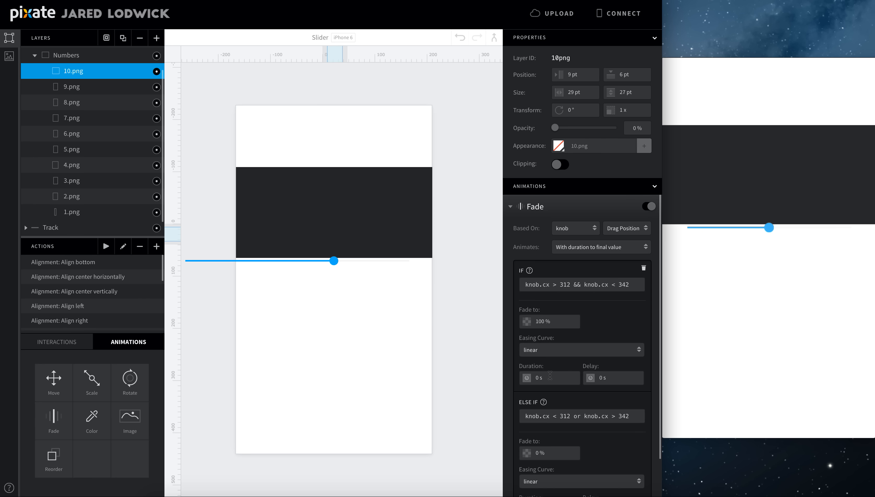
{"action": "scroll", "coordinate": [549, 375], "scroll_direction": "down", "scroll_amount": 2}
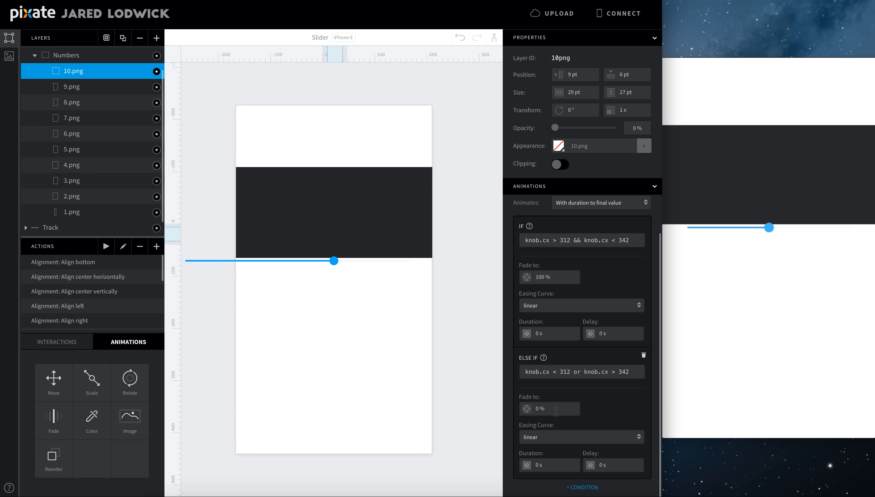
{"action": "mouse_move", "coordinate": [770, 250]}
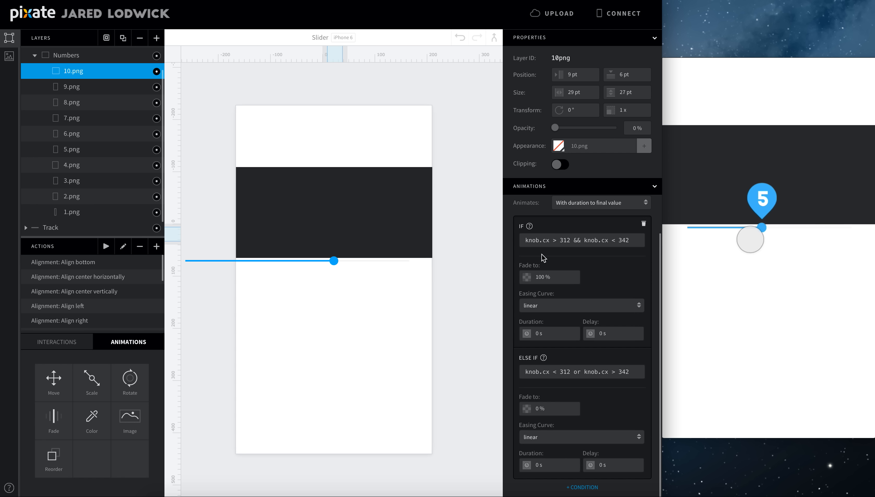
Step: Nudge the Numbers group slightly left to x 3 pt within the value bubble
{"action": "left_click", "coordinate": [98, 61]}
{"action": "key", "text": "Left"}
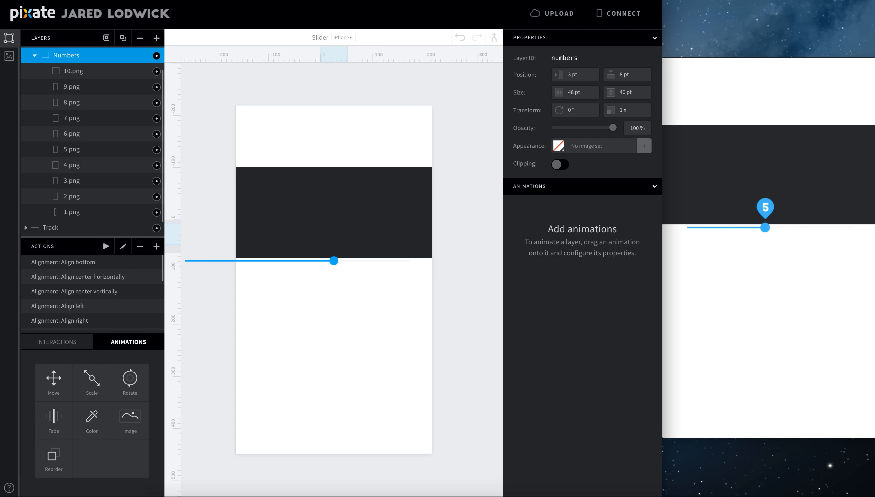
Step: Delete the dark rectangle layer above the slider track
{"action": "left_click", "coordinate": [313, 180]}
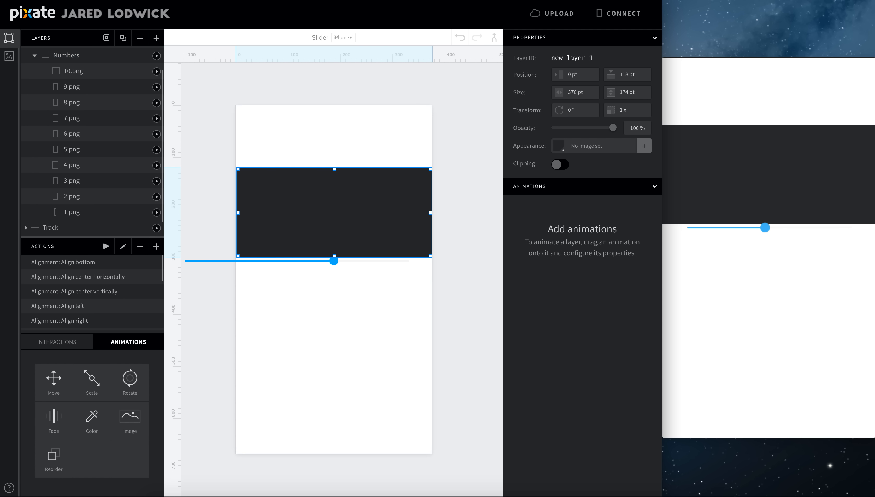
{"action": "key", "text": "BackSpace"}
Step: Collapse the Numbers and value bg.png groups and expand the Track group in the layer list
{"action": "left_click", "coordinate": [33, 57]}
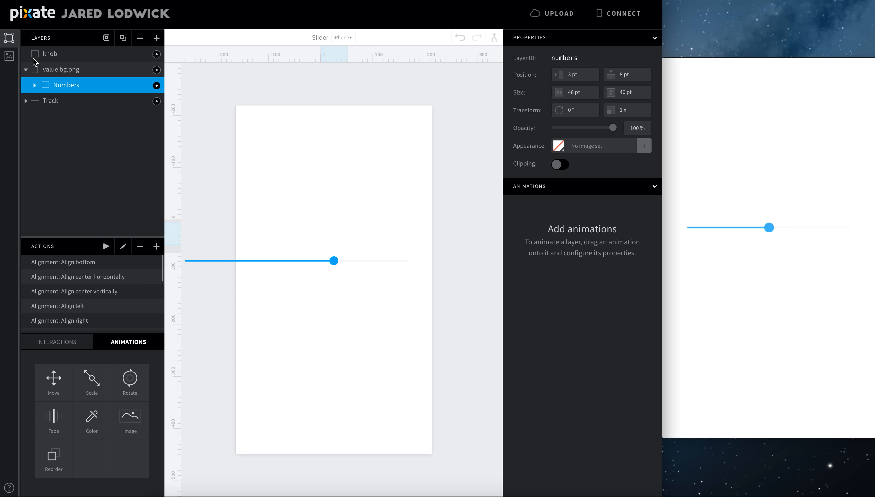
{"action": "left_click", "coordinate": [29, 69]}
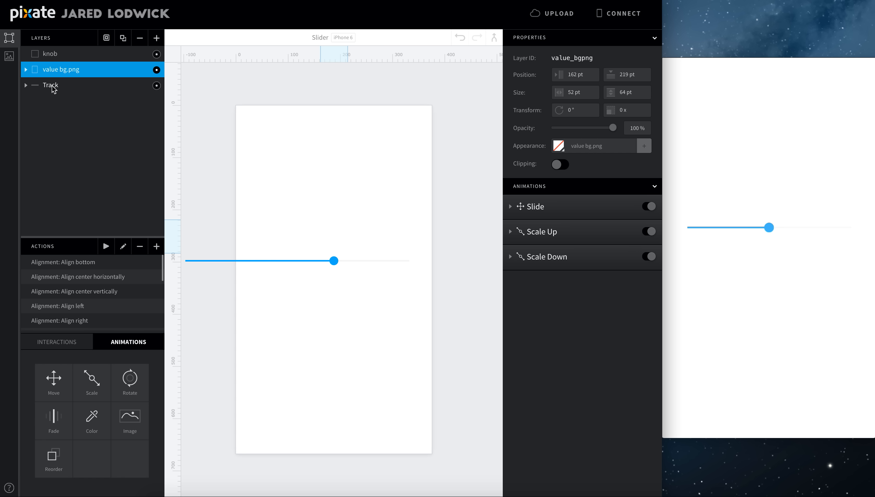
{"action": "left_click", "coordinate": [27, 85]}
Step: Set the knob layer's horizontal position to 42 pt, at the start of the track
{"action": "left_click", "coordinate": [50, 54]}
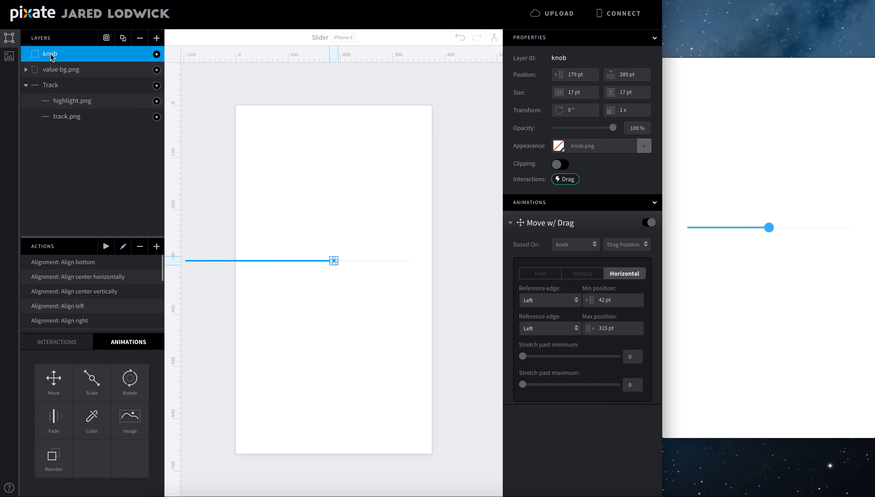
{"action": "left_click", "coordinate": [587, 73]}
{"action": "type", "text": "42"}
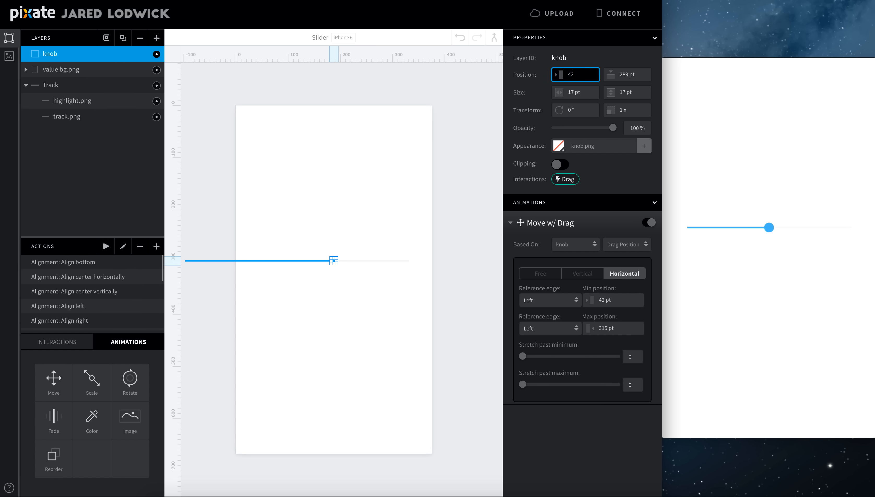
{"action": "key", "text": "Return"}
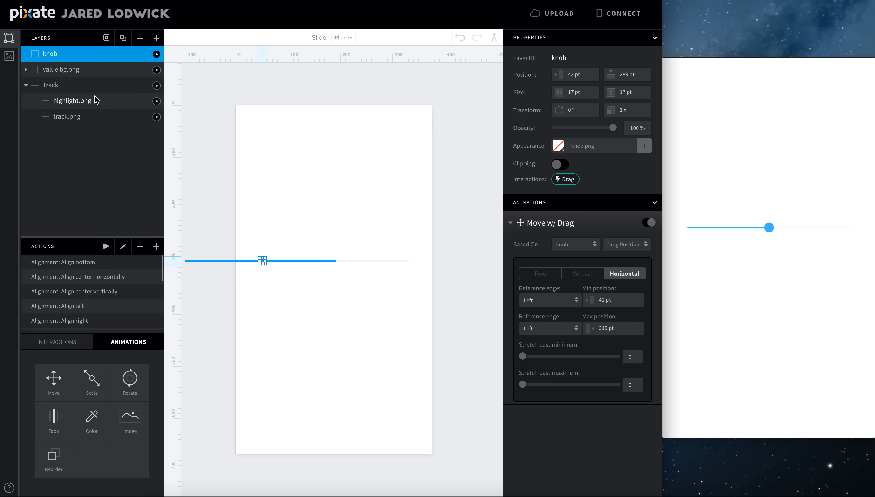
Step: Set the highlight.png layer's horizontal position to -274 pt so it ends at the knob
{"action": "left_click", "coordinate": [71, 101]}
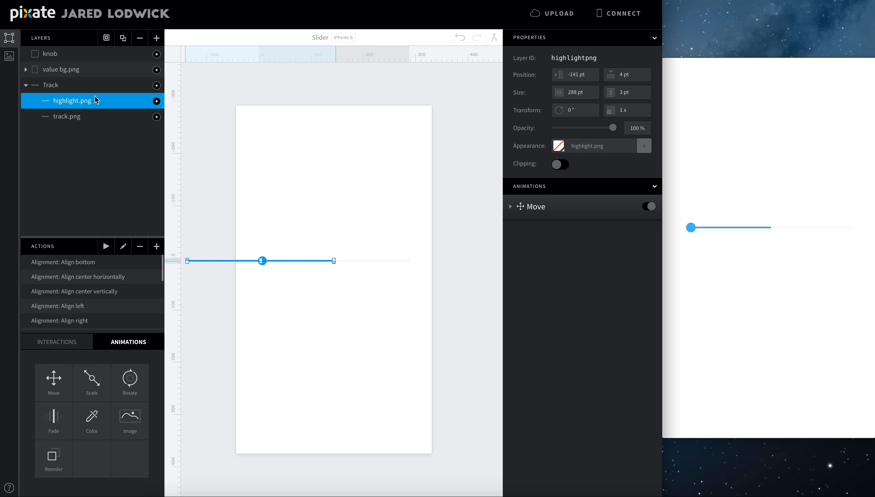
{"action": "left_click", "coordinate": [586, 69]}
{"action": "type", "text": "-"}
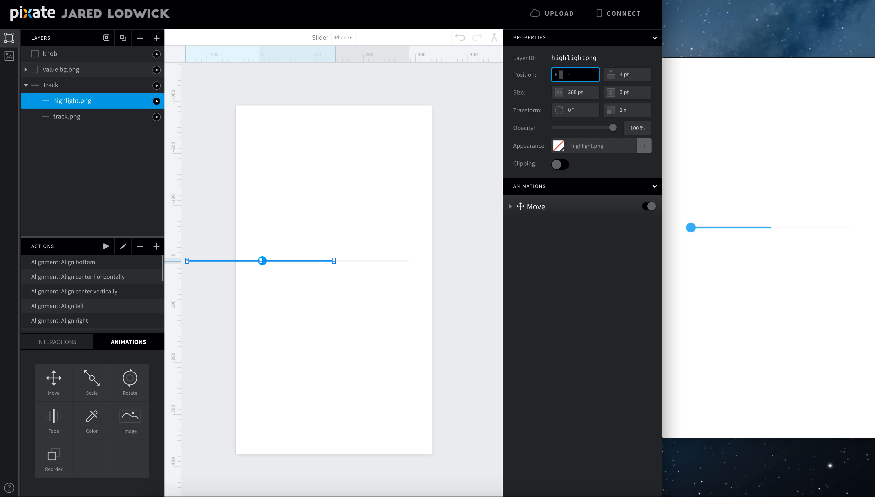
{"action": "type", "text": "274"}
{"action": "key", "text": "Tab"}
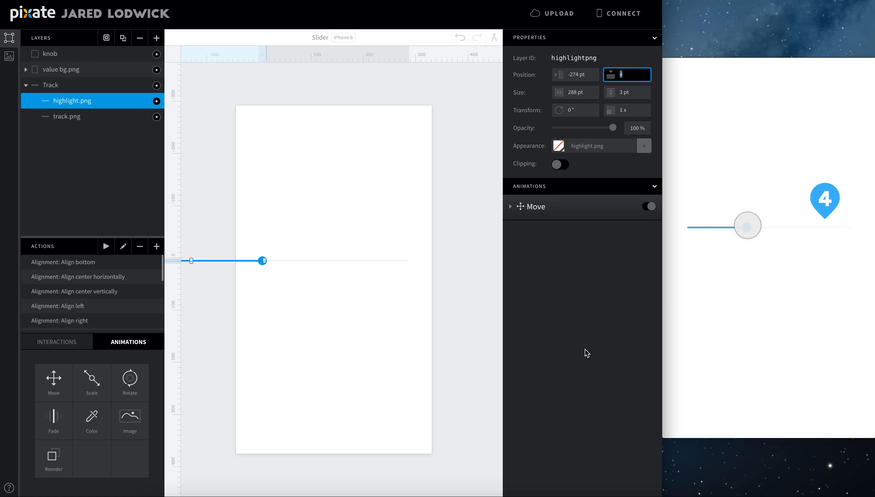
Step: Scale value bg.png to 1x and nudge it left to x 24 pt, centred above the knob
{"action": "left_click", "coordinate": [89, 69]}
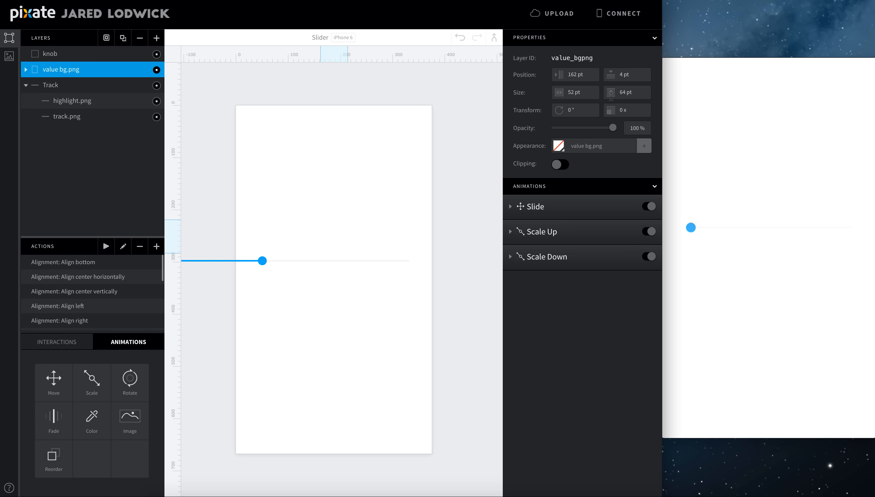
{"action": "left_click", "coordinate": [633, 108]}
{"action": "type", "text": "1"}
{"action": "key", "text": "Return"}
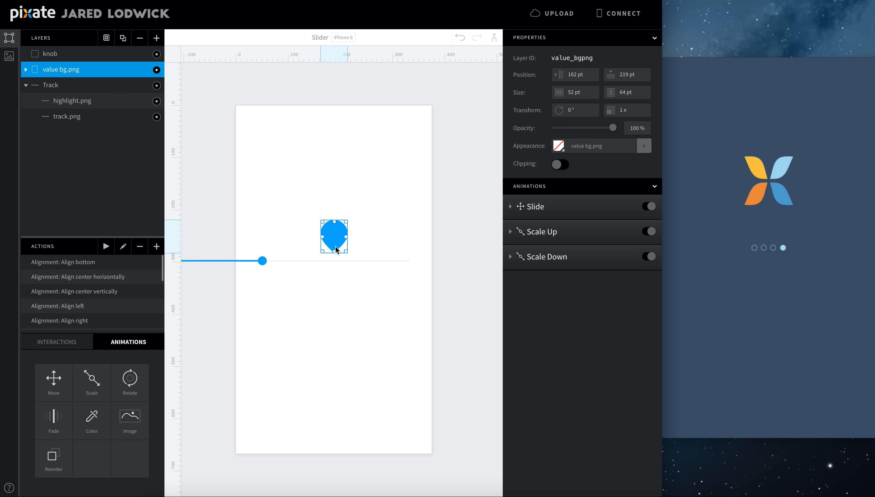
{"action": "key", "text": "shift+Left"}
{"action": "key", "text": "shift+Left"}
{"action": "key", "text": "shift+Left"}
{"action": "key", "text": "shift+Left"}
{"action": "key", "text": "shift+Left"}
{"action": "key", "text": "shift+Left"}
{"action": "key", "text": "shift+Left"}
{"action": "key", "text": "shift+Left"}
{"action": "key", "text": "shift+Left"}
{"action": "key", "text": "shift+Left"}
{"action": "key", "text": "shift+Left"}
{"action": "key", "text": "shift+Left"}
{"action": "key", "text": "shift+Left"}
{"action": "key", "text": "shift+Left"}
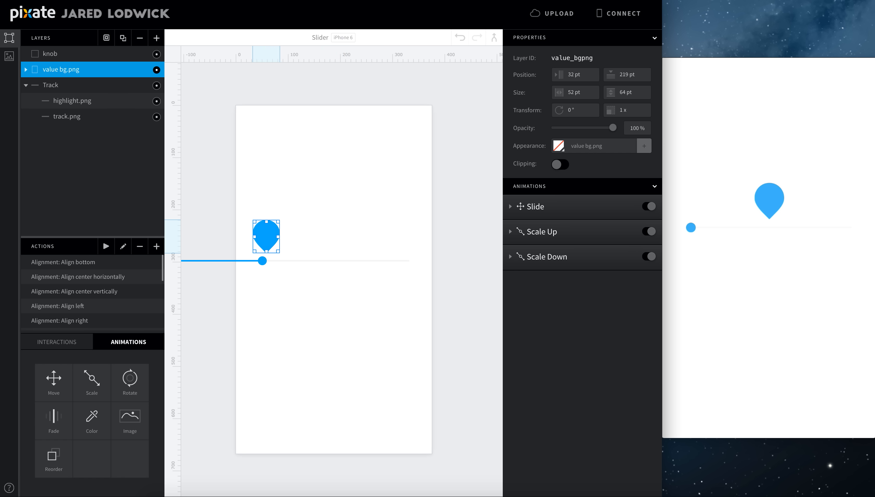
{"action": "key", "text": "Right"}
{"action": "key", "text": "Right"}
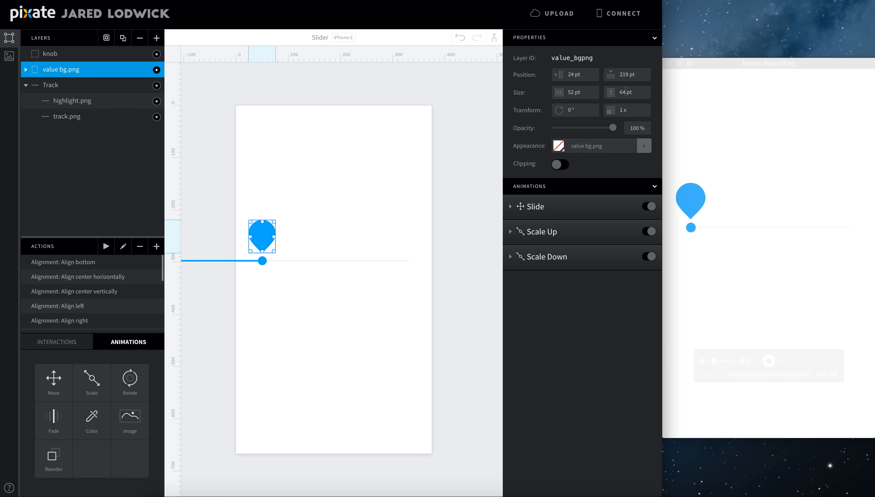
Step: Set value bg.png's scale back to 0x so the bubble starts hidden
{"action": "left_click", "coordinate": [621, 109]}
{"action": "type", "text": "0"}
{"action": "key", "text": "Return"}
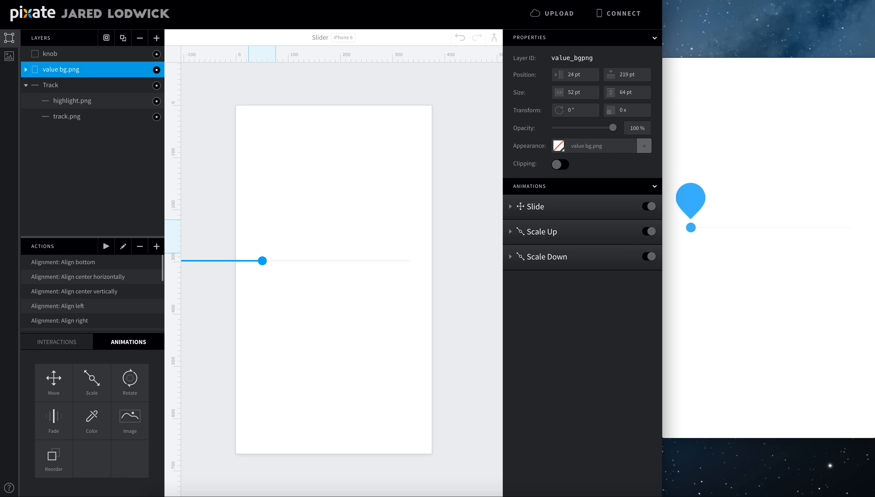